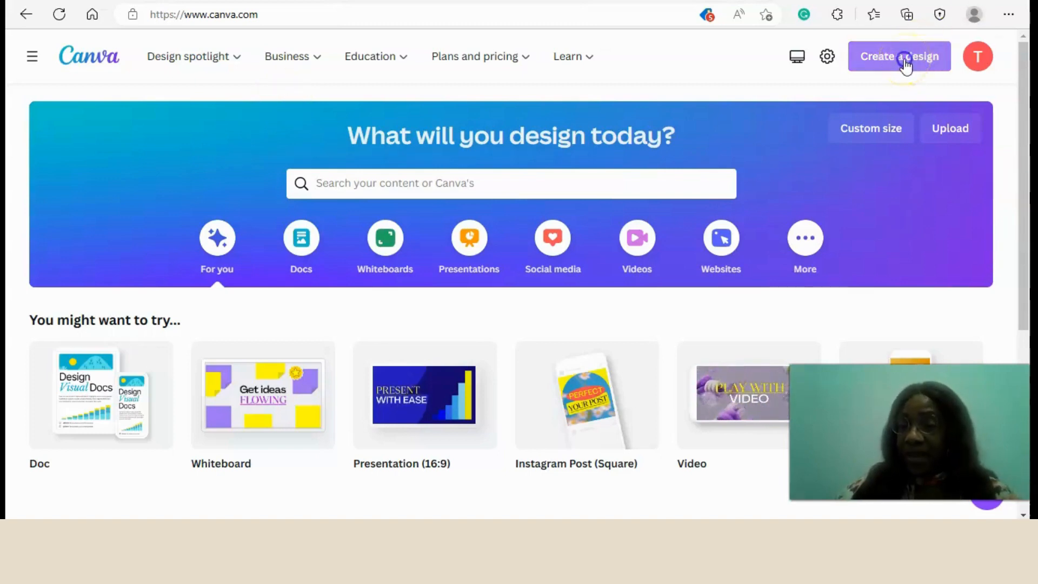
Create a blank Instagram Post (Square) design of 1080 × 1080 px.
{"action": "left_click", "coordinate": [906, 65]}
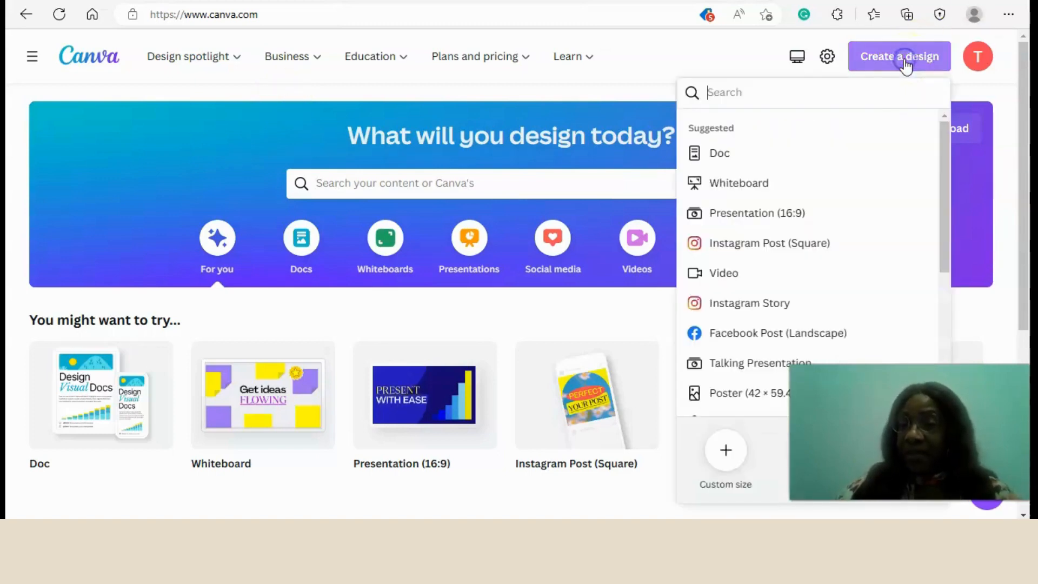
{"action": "left_click", "coordinate": [774, 250]}
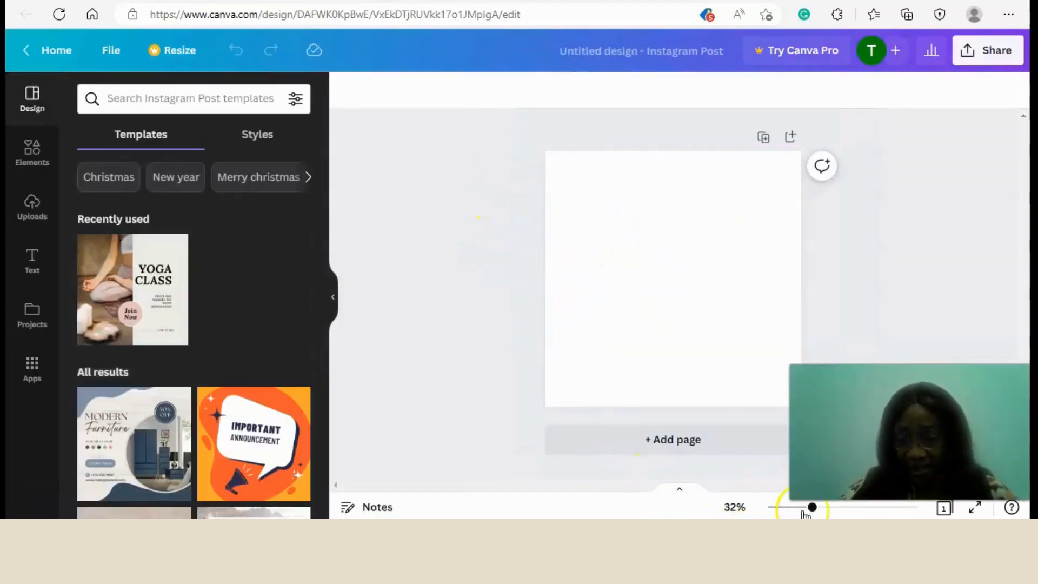
{"action": "left_click_drag", "start_coordinate": [814, 510], "coordinate": [819, 508]}
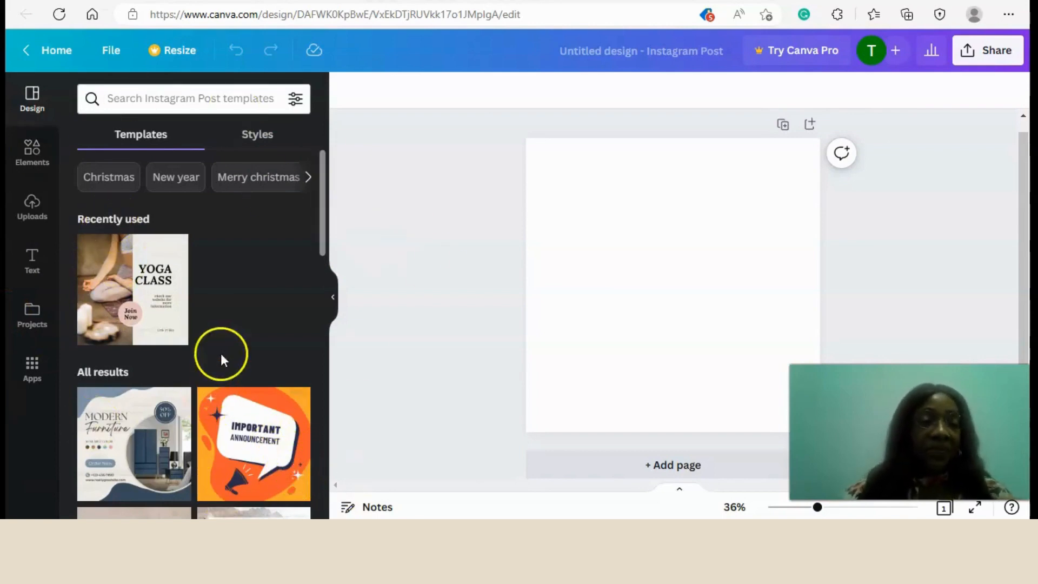
Add the recently used square shape and place it in the page's bottom-left corner, dismissing the Grammarly sign-in prompt.
{"action": "left_click", "coordinate": [37, 158]}
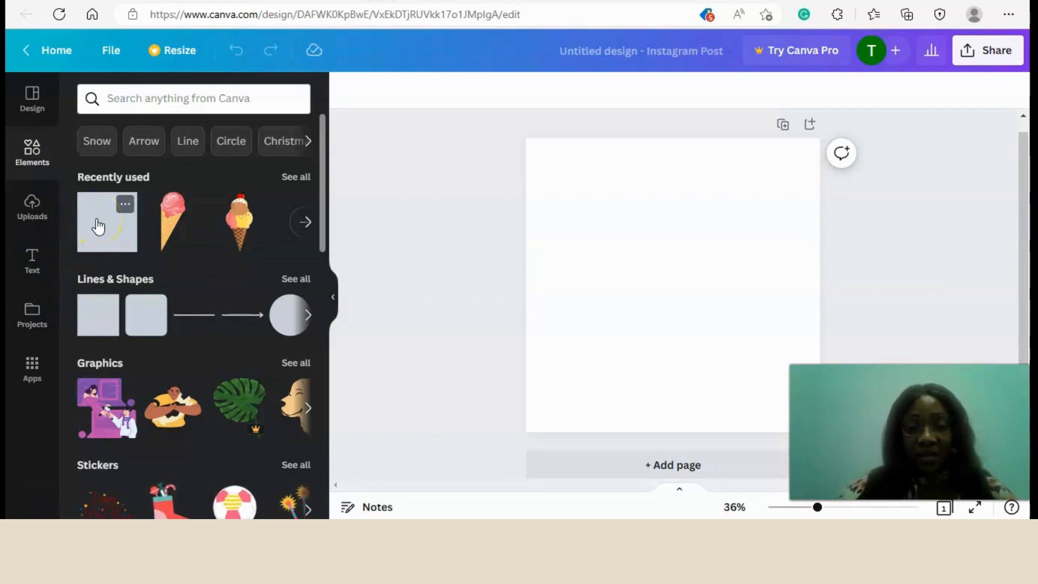
{"action": "left_click", "coordinate": [98, 226]}
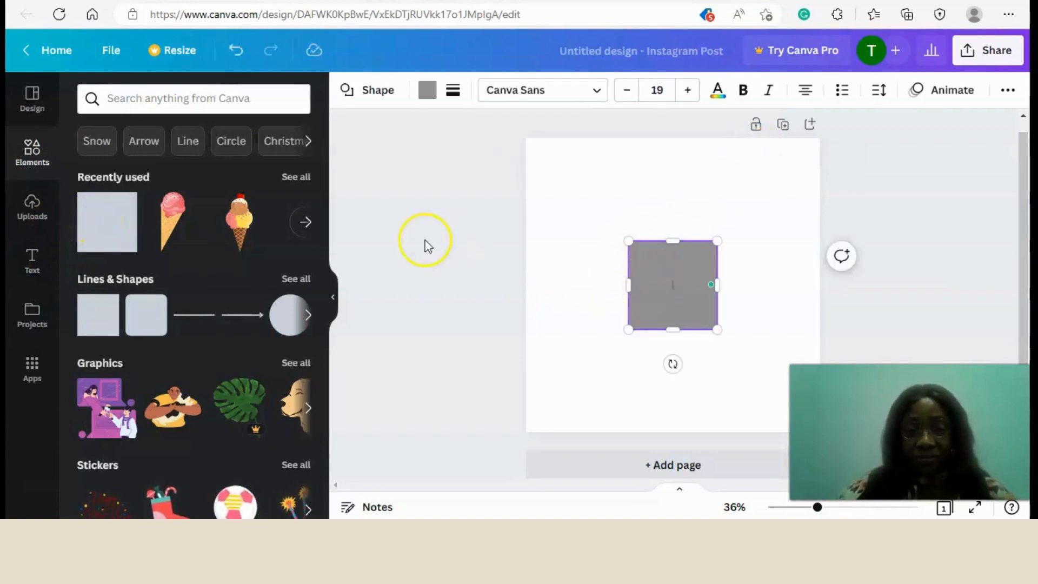
{"action": "left_click", "coordinate": [333, 296]}
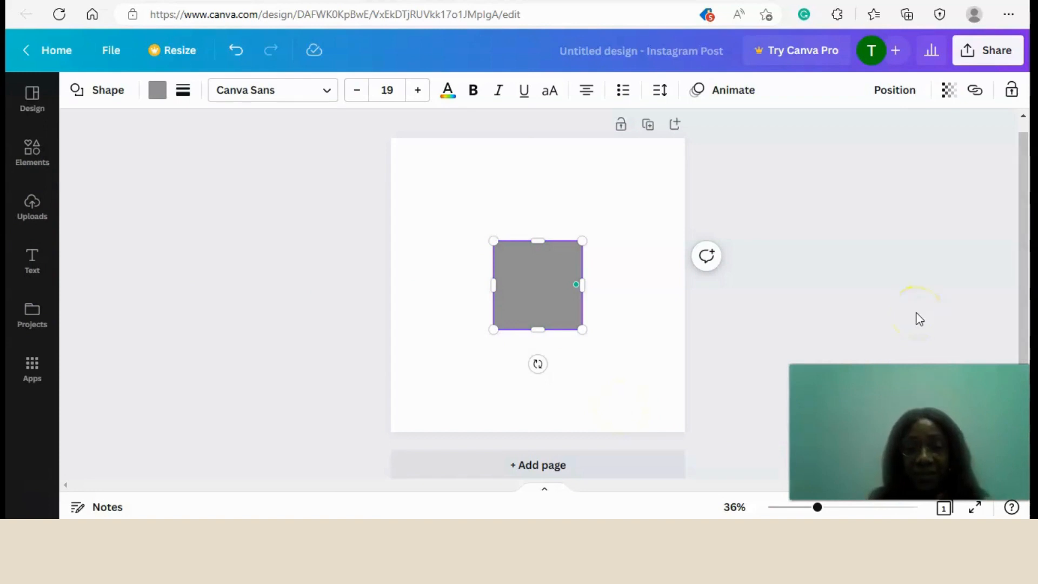
{"action": "left_click_drag", "start_coordinate": [551, 272], "coordinate": [449, 375]}
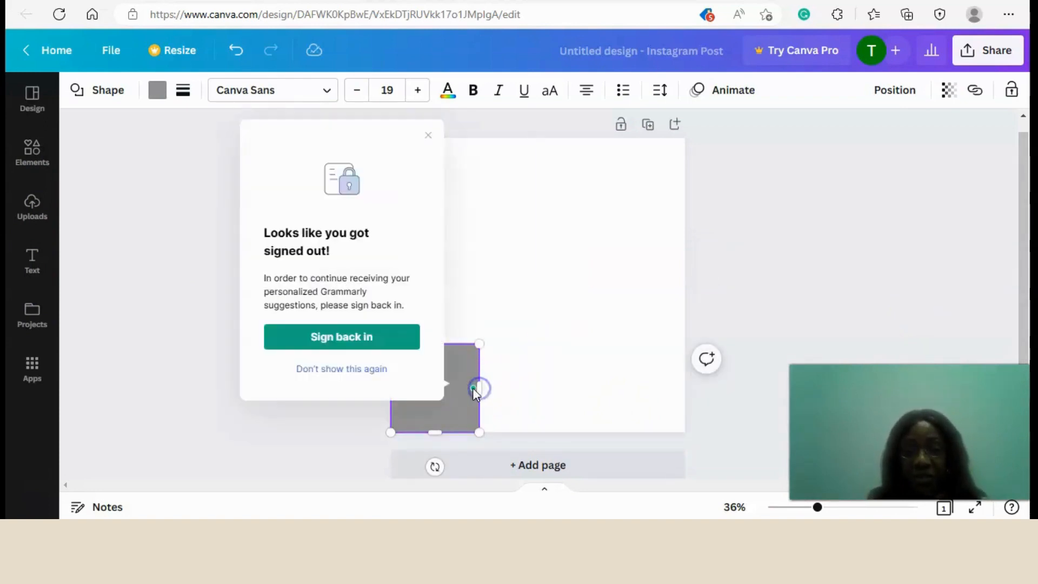
{"action": "left_click", "coordinate": [428, 136]}
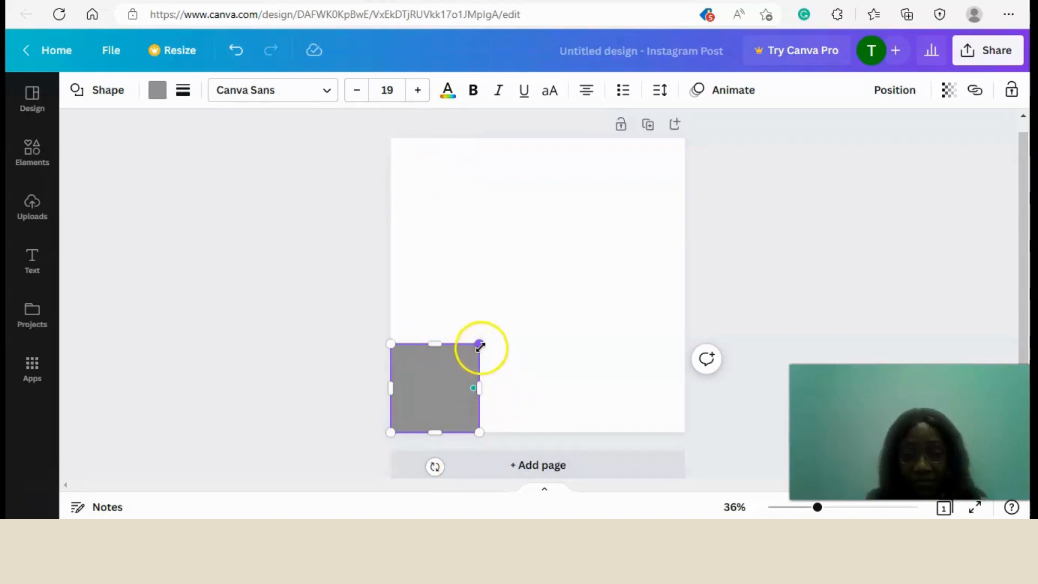
Stretch the square past the page's left, right and bottom edges and raise its upper edge to cover over half the page.
{"action": "left_click_drag", "start_coordinate": [480, 346], "coordinate": [682, 358]}
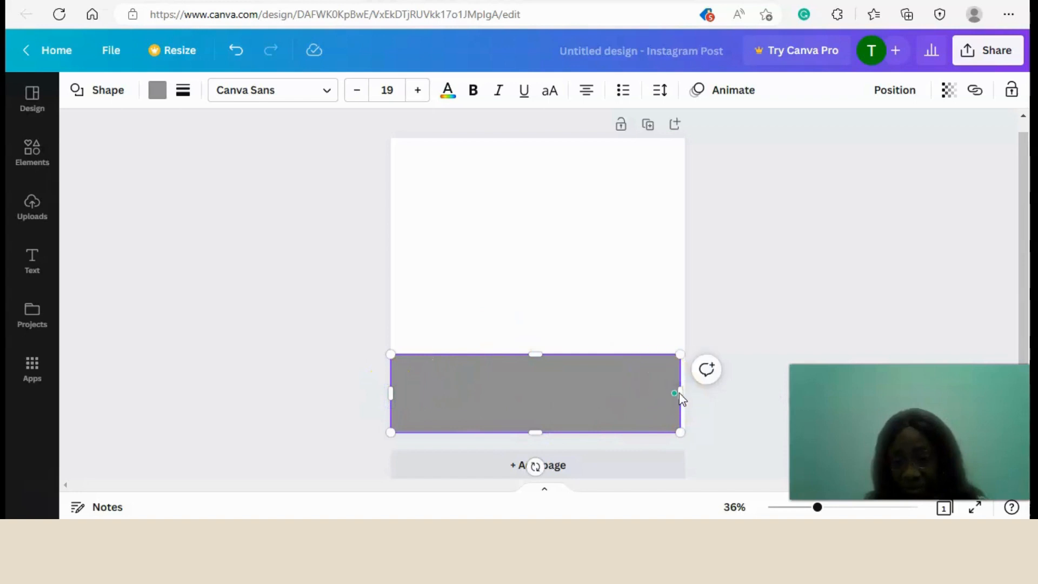
{"action": "left_click_drag", "start_coordinate": [679, 355], "coordinate": [696, 354]}
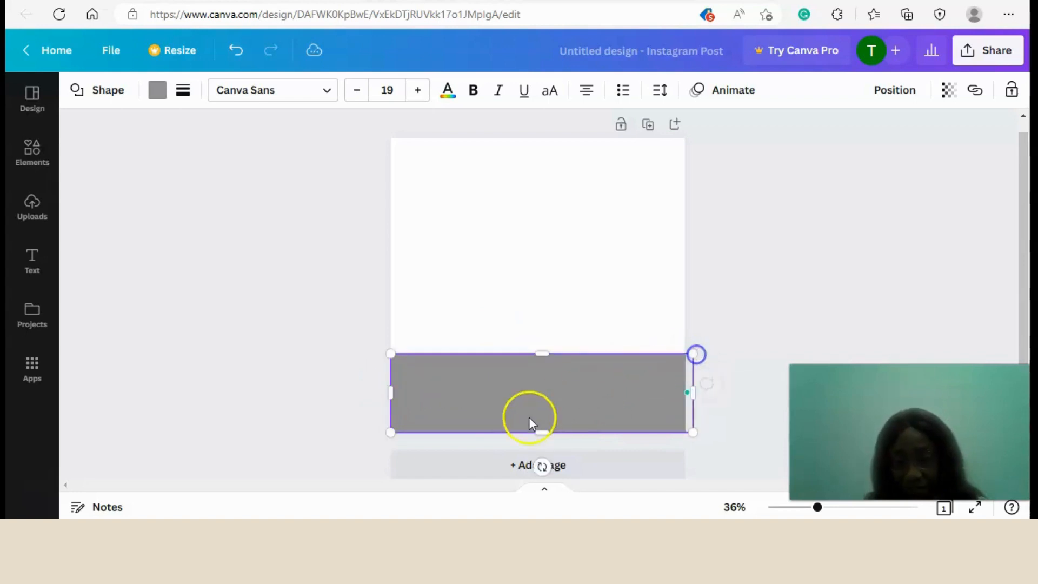
{"action": "left_click_drag", "start_coordinate": [541, 432], "coordinate": [537, 441]}
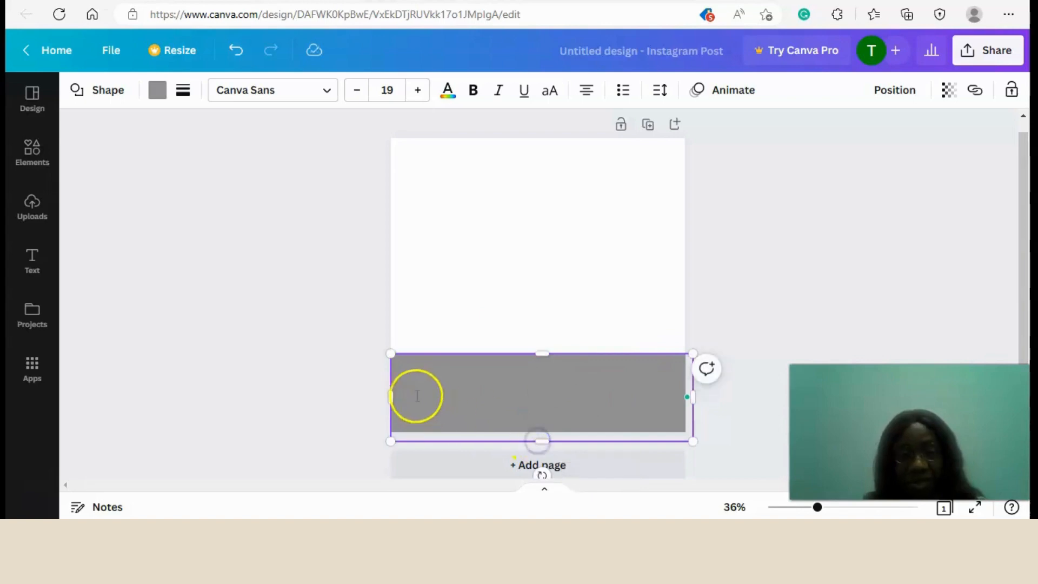
{"action": "left_click_drag", "start_coordinate": [390, 396], "coordinate": [377, 396]}
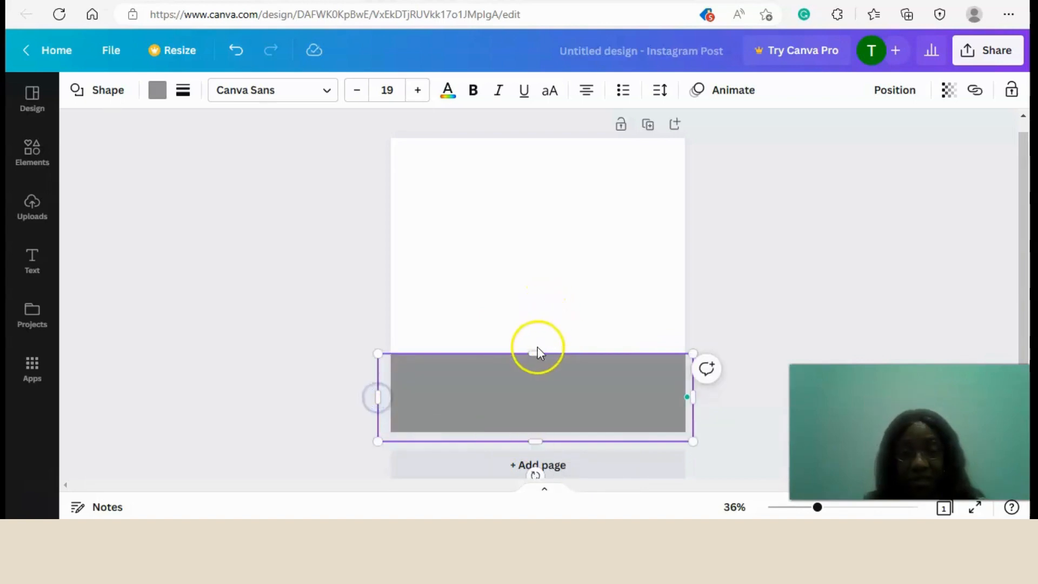
{"action": "left_click_drag", "start_coordinate": [537, 350], "coordinate": [547, 269]}
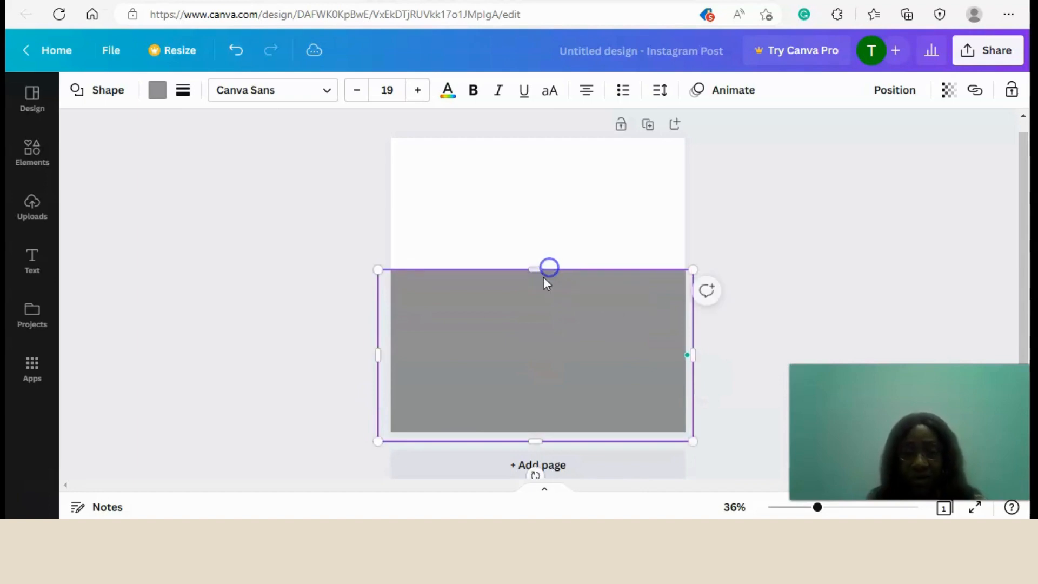
Tilt the grey rectangle counter-clockwise and extend it past the page edges so it fills the lower page with a diagonal upper edge.
{"action": "scroll", "coordinate": [789, 327], "scroll_direction": "down", "scroll_amount": 1}
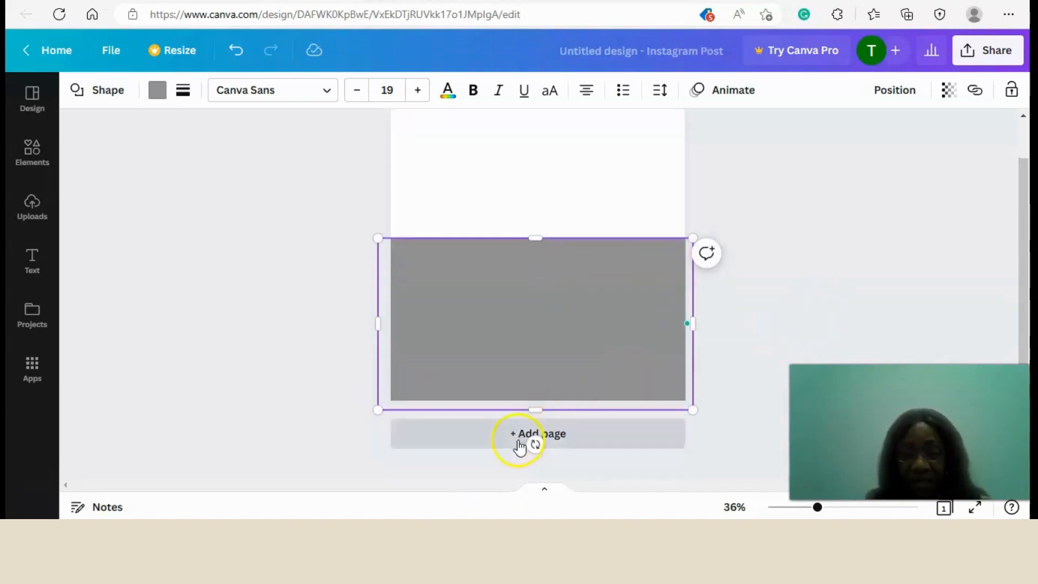
{"action": "left_click_drag", "start_coordinate": [535, 444], "coordinate": [589, 428]}
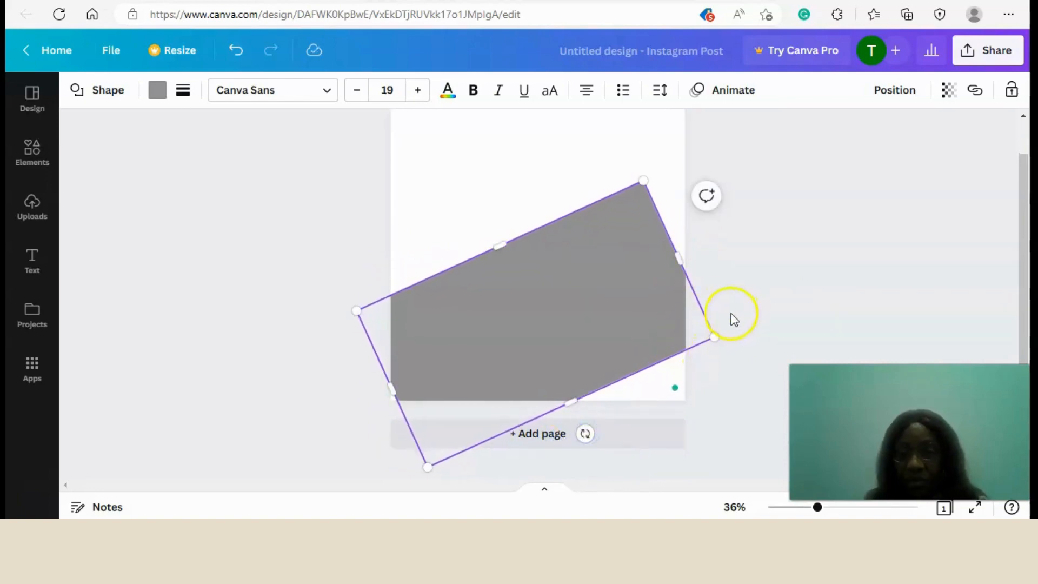
{"action": "left_click_drag", "start_coordinate": [677, 263], "coordinate": [731, 246]}
{"action": "left_click_drag", "start_coordinate": [611, 404], "coordinate": [651, 425]}
{"action": "left_click_drag", "start_coordinate": [401, 411], "coordinate": [372, 415]}
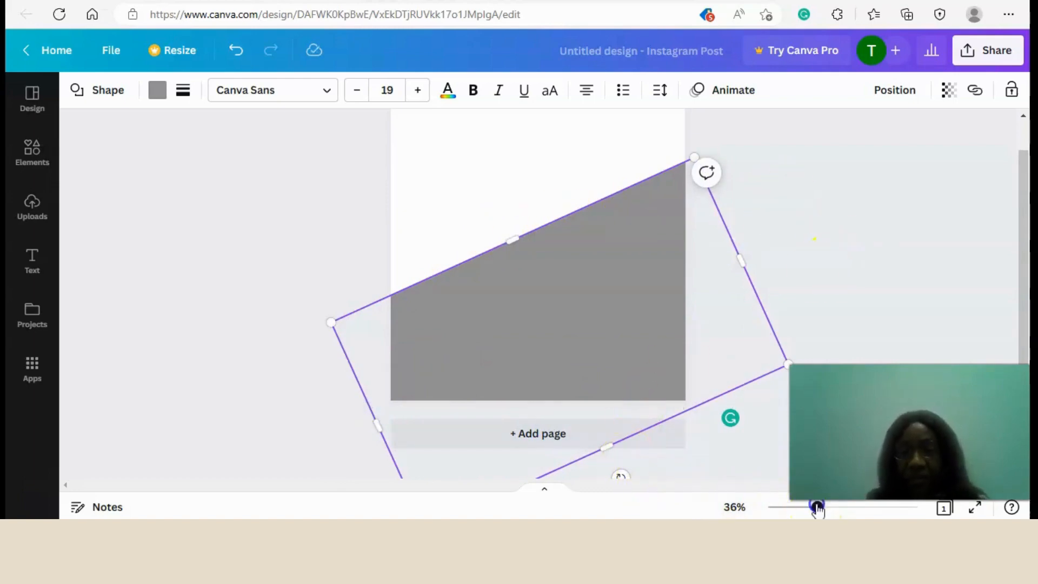
{"action": "left_click_drag", "start_coordinate": [817, 508], "coordinate": [804, 508]}
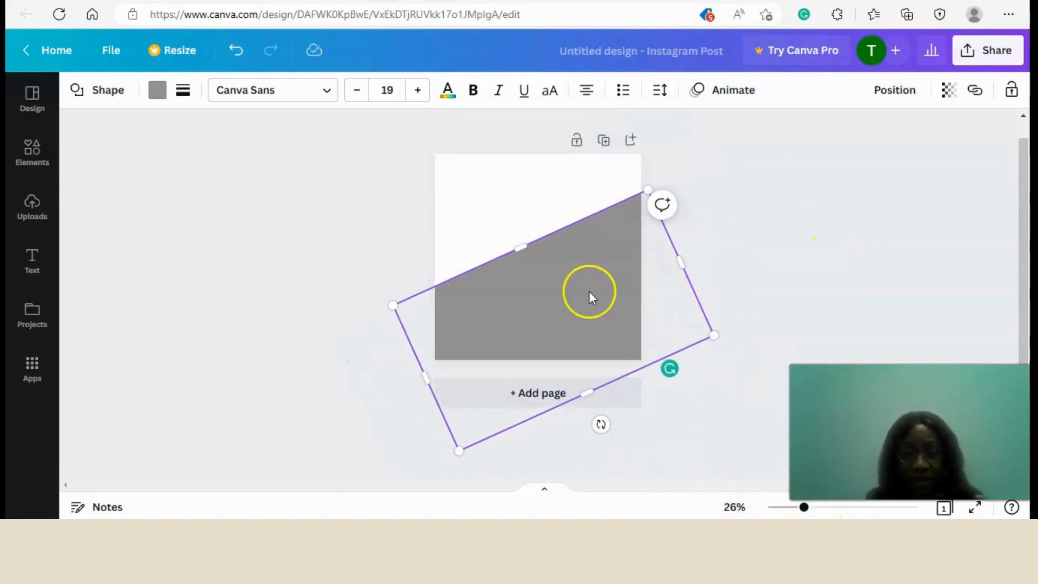
{"action": "left_click_drag", "start_coordinate": [591, 294], "coordinate": [591, 301]}
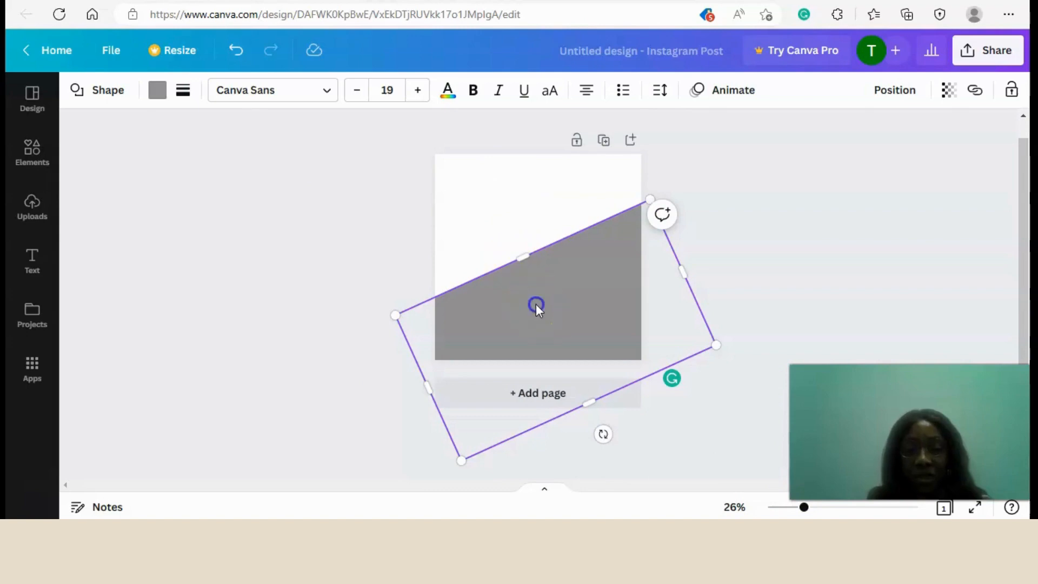
{"action": "left_click_drag", "start_coordinate": [535, 304], "coordinate": [533, 295]}
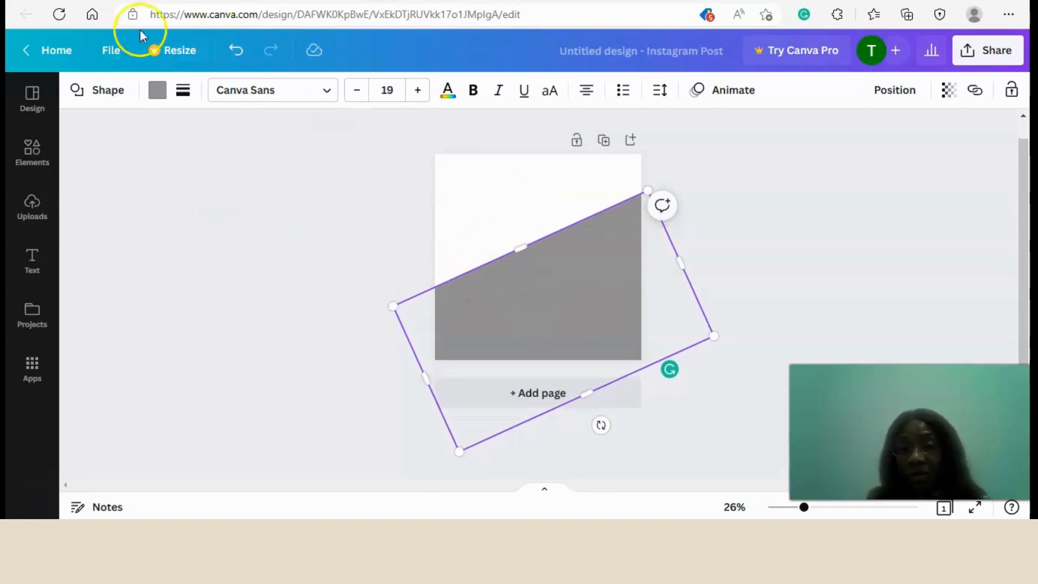
Fill the tilted rectangle with the lighter bluish purple from the default colours.
{"action": "left_click", "coordinate": [157, 90]}
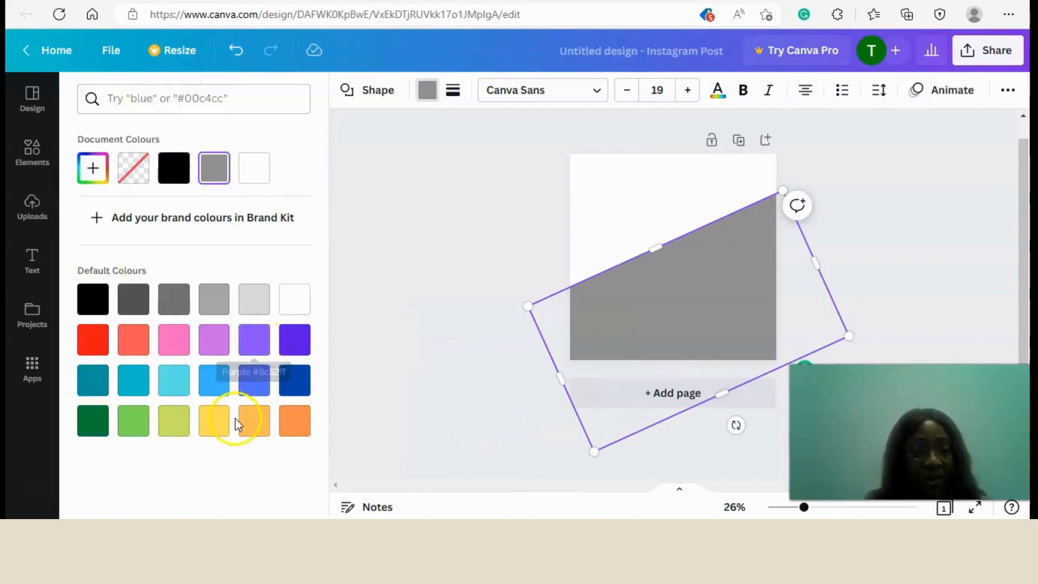
{"action": "left_click", "coordinate": [254, 340]}
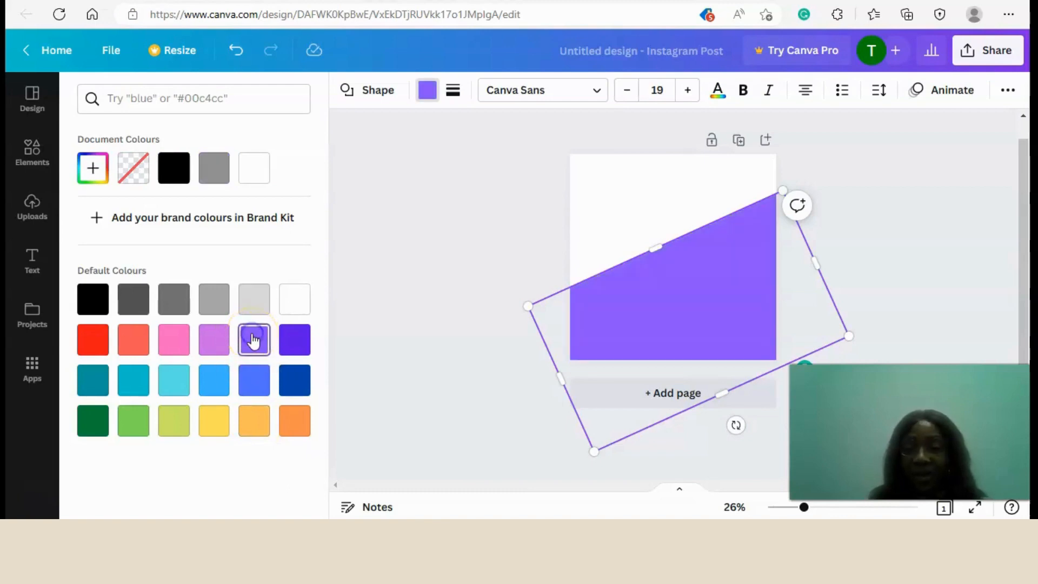
{"action": "left_click", "coordinate": [610, 224]}
{"action": "left_click", "coordinate": [863, 299]}
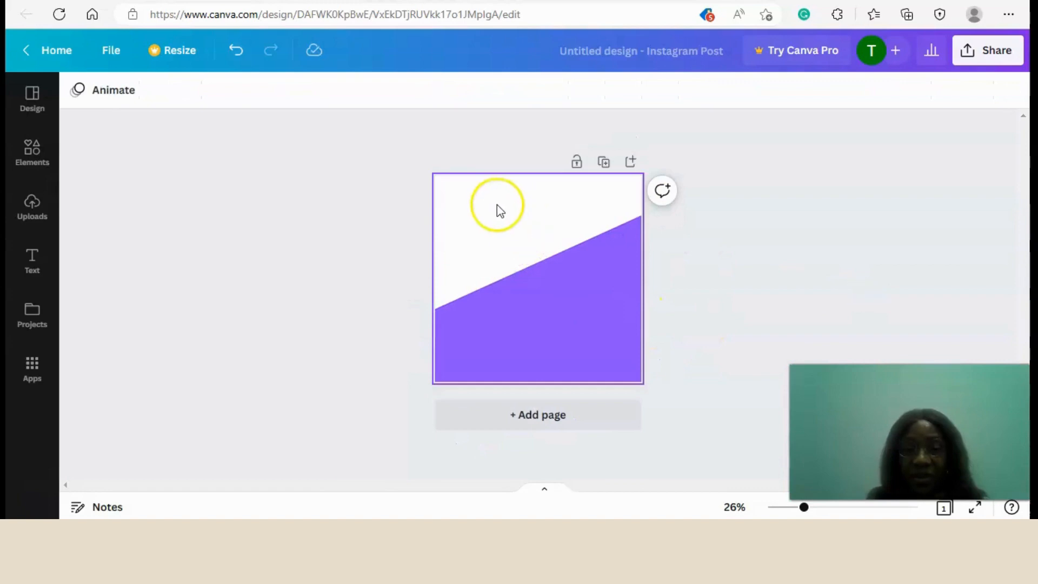
Duplicate the purple rectangle and fill the copy with light orange from the default colours.
{"action": "left_click", "coordinate": [537, 328]}
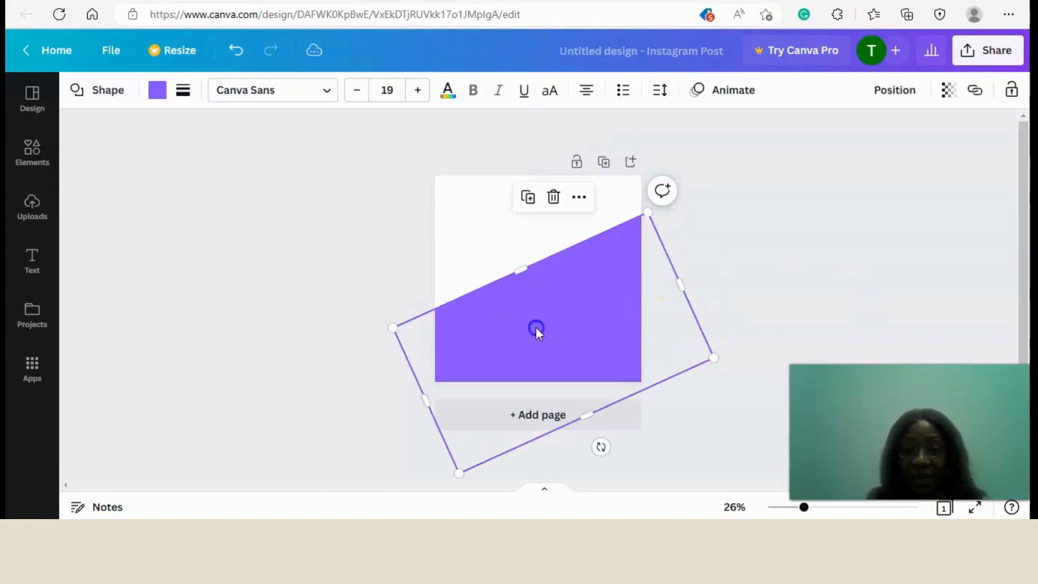
{"action": "left_click", "coordinate": [528, 200]}
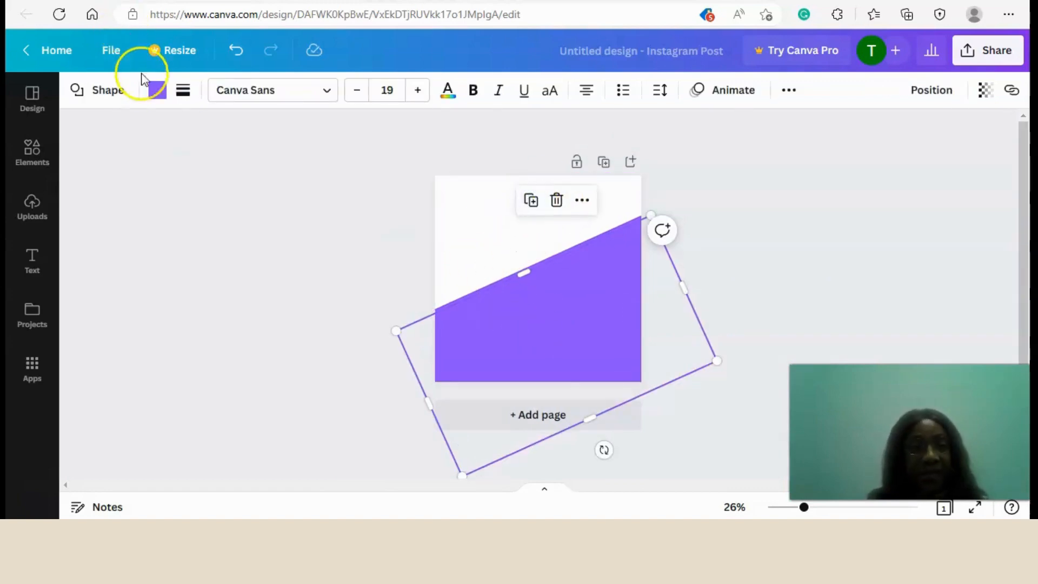
{"action": "left_click", "coordinate": [156, 88]}
{"action": "left_click", "coordinate": [256, 427]}
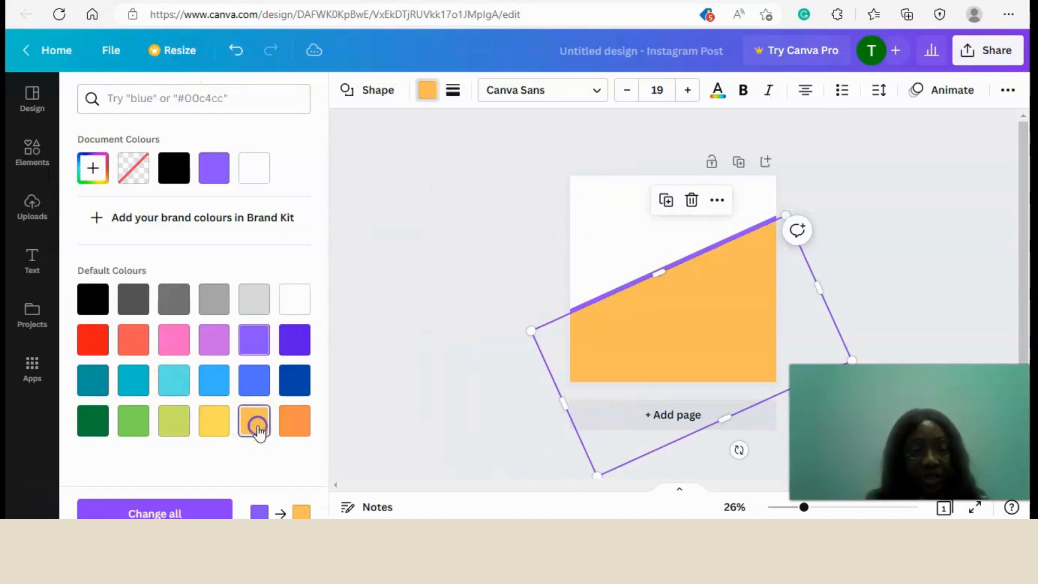
Move the orange copy over the upper part of the page along the purple diagonal, enlarging it slightly to fill the area.
{"action": "left_click_drag", "start_coordinate": [660, 333], "coordinate": [632, 180]}
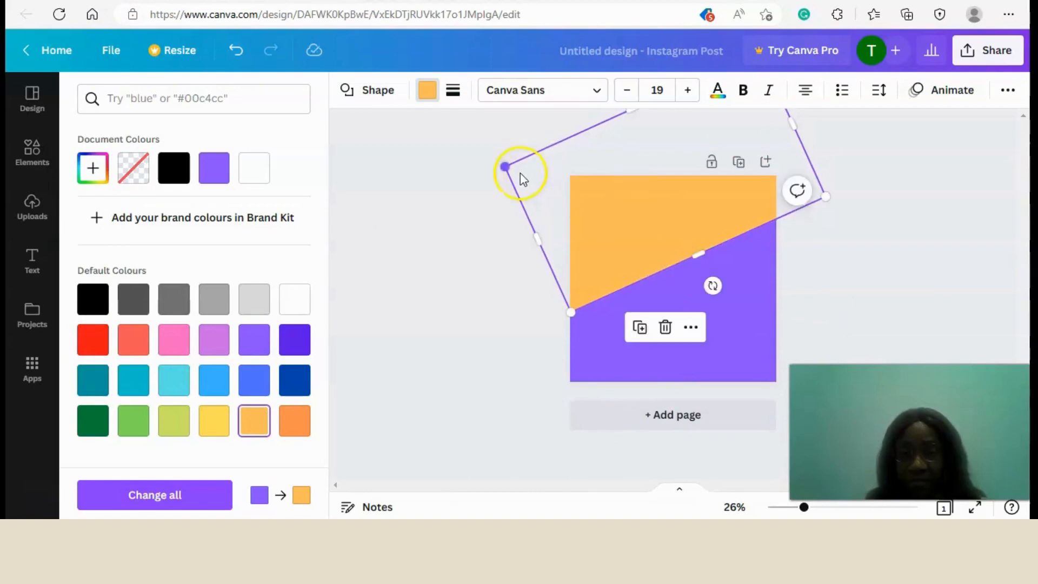
{"action": "left_click_drag", "start_coordinate": [506, 167], "coordinate": [500, 165]}
{"action": "left_click", "coordinate": [435, 219]}
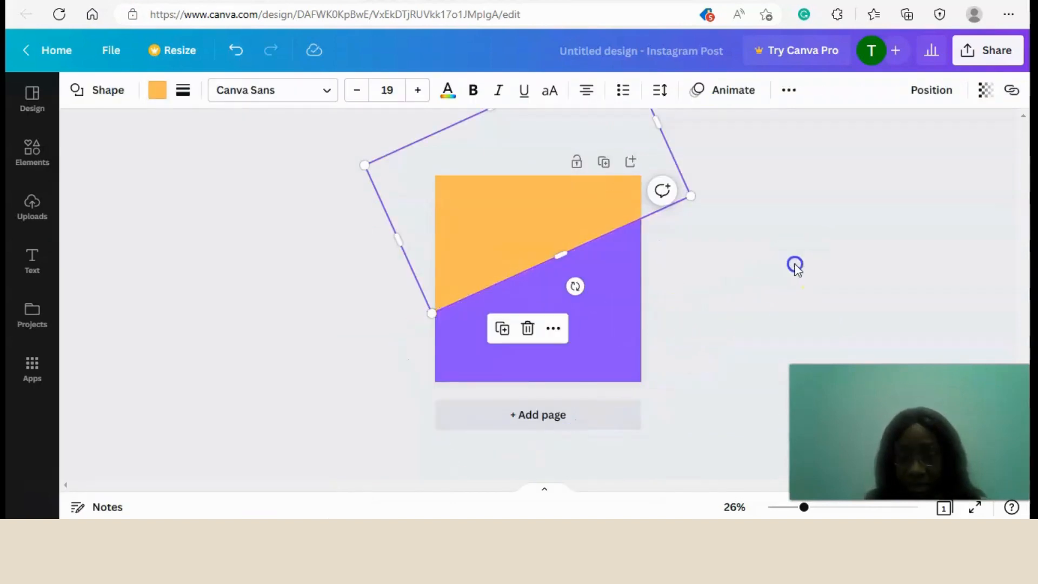
{"action": "left_click", "coordinate": [794, 266]}
{"action": "mouse_move", "coordinate": [803, 507]}
{"action": "left_mouse_down"}
{"action": "mouse_move", "coordinate": [836, 512]}
{"action": "mouse_move", "coordinate": [795, 507]}
{"action": "left_mouse_up"}
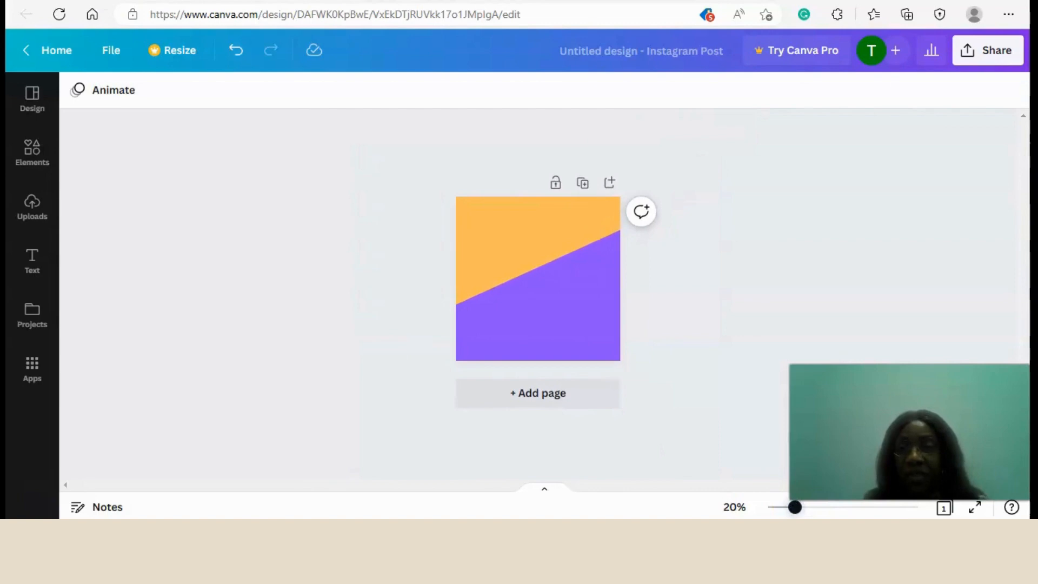
Lock the page containing both coloured shapes, and check the lock on the purple shape.
{"action": "left_click", "coordinate": [537, 212]}
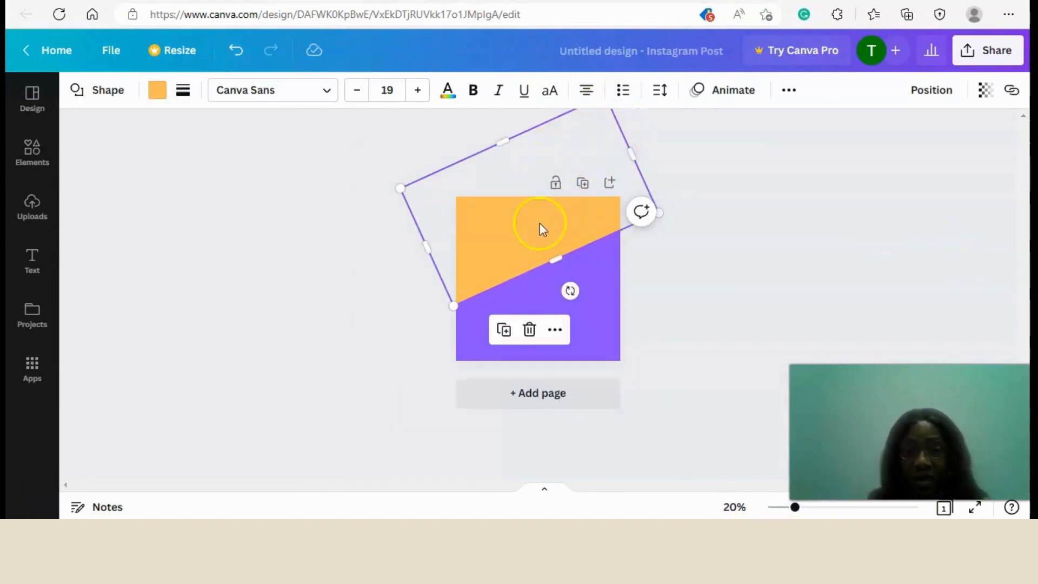
{"action": "left_click", "coordinate": [557, 184]}
{"action": "left_click", "coordinate": [543, 329]}
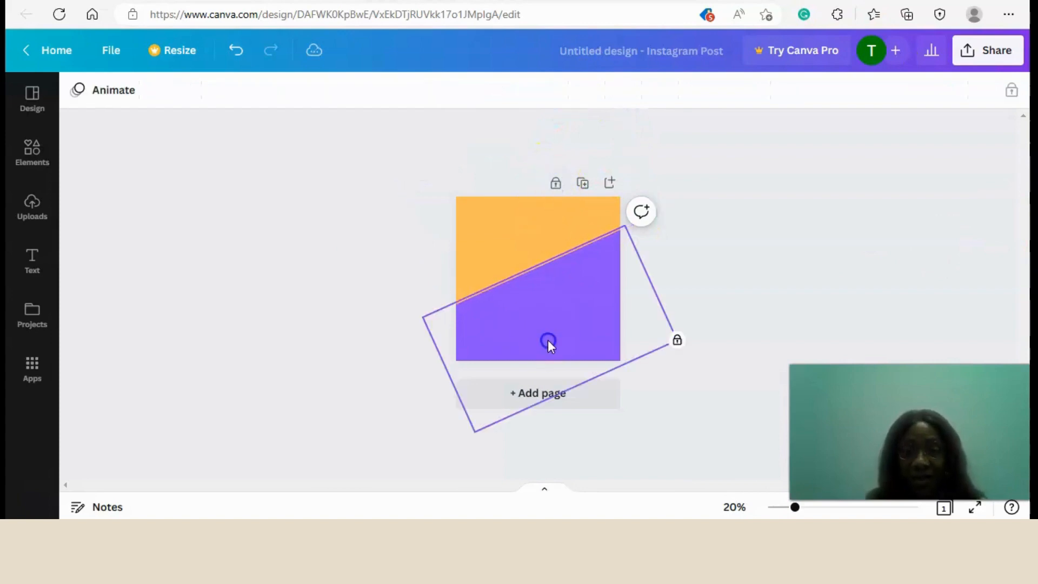
{"action": "left_click", "coordinate": [676, 340]}
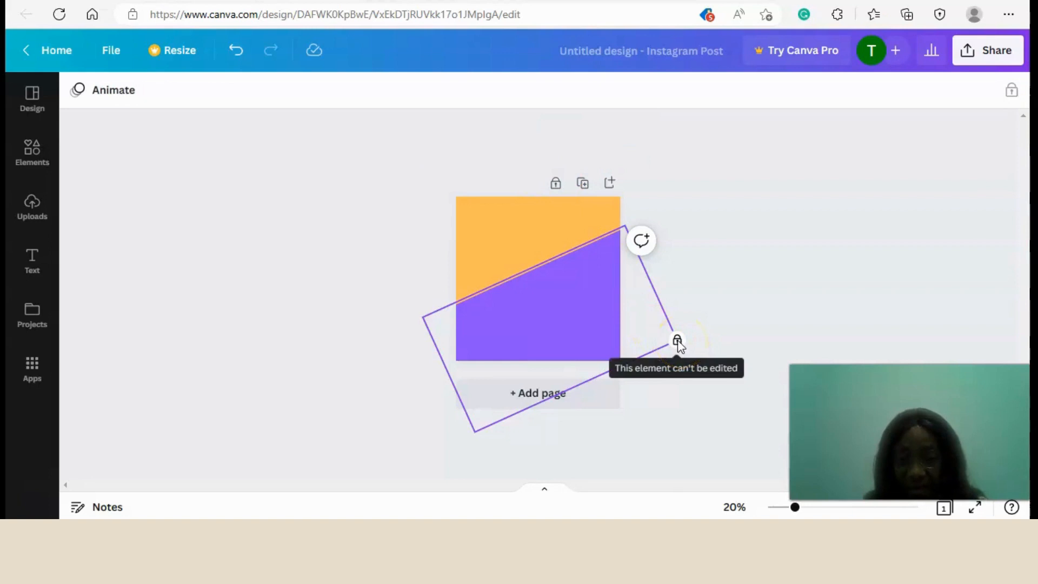
{"action": "left_click", "coordinate": [712, 319]}
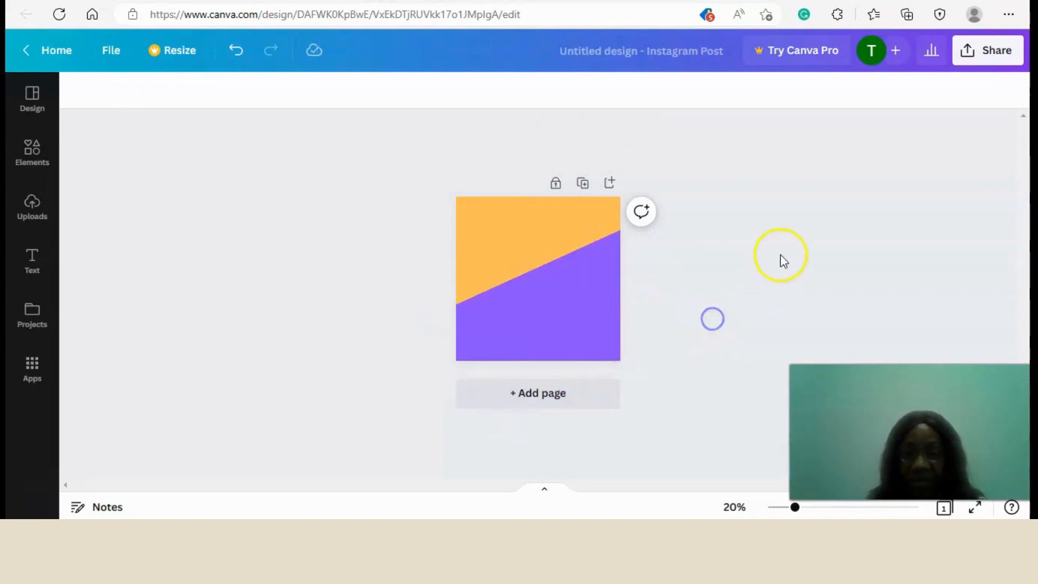
{"action": "left_click", "coordinate": [593, 343]}
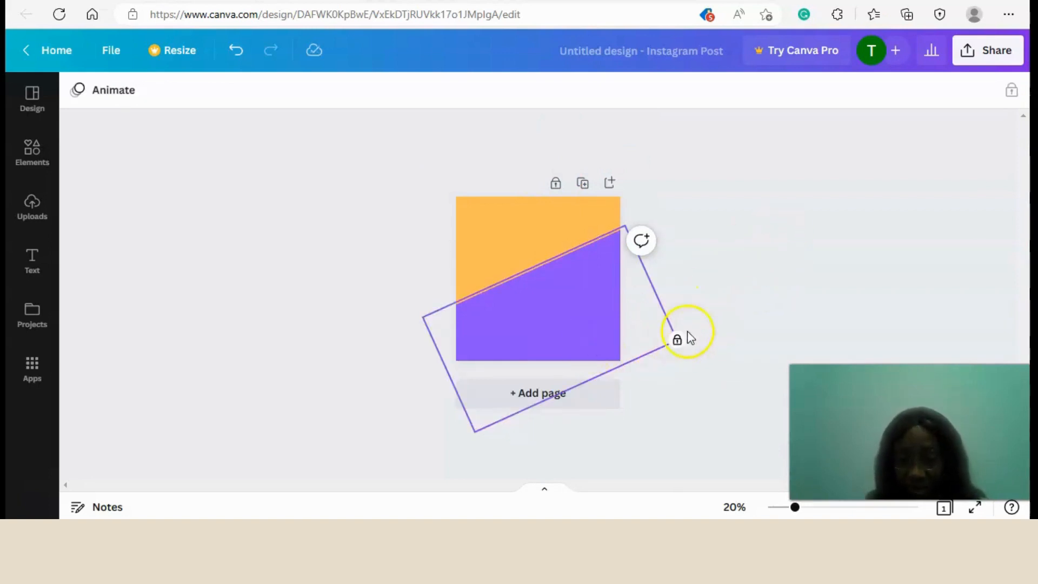
{"action": "left_click", "coordinate": [745, 310]}
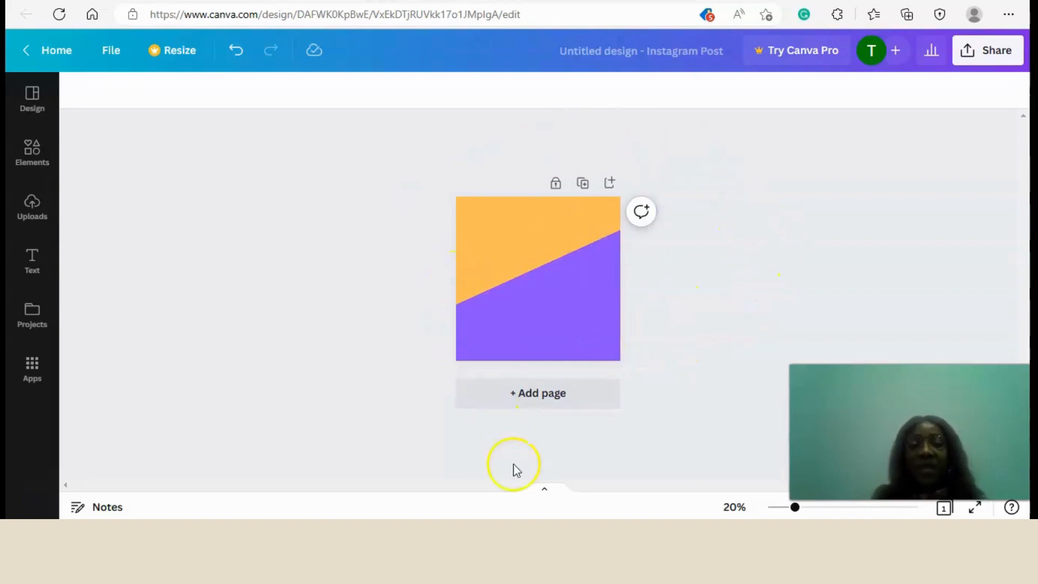
{"action": "left_click_drag", "start_coordinate": [798, 510], "coordinate": [812, 508]}
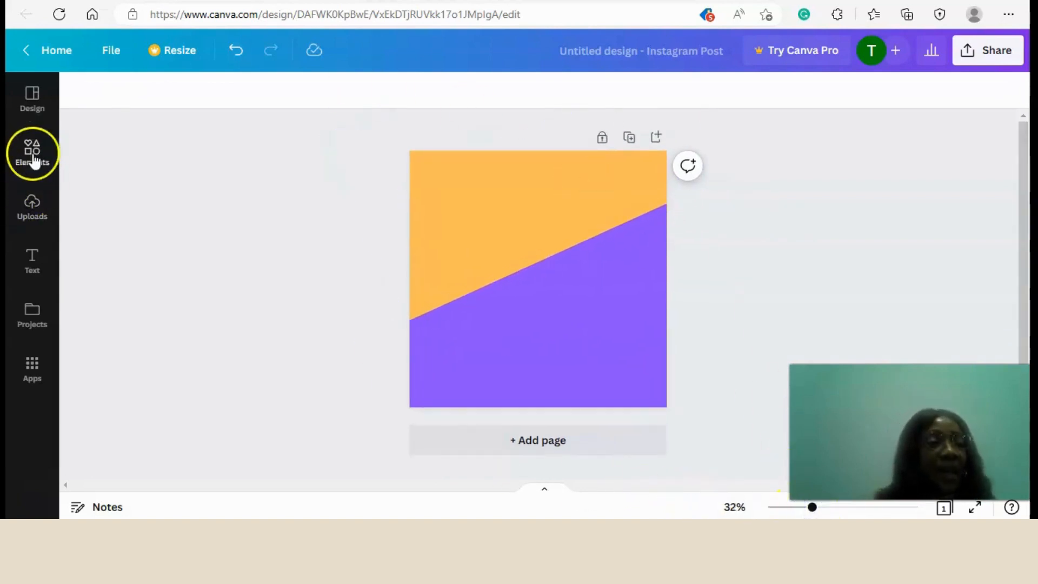
Unlock the page so that a heading can be added to it.
{"action": "left_click", "coordinate": [33, 258]}
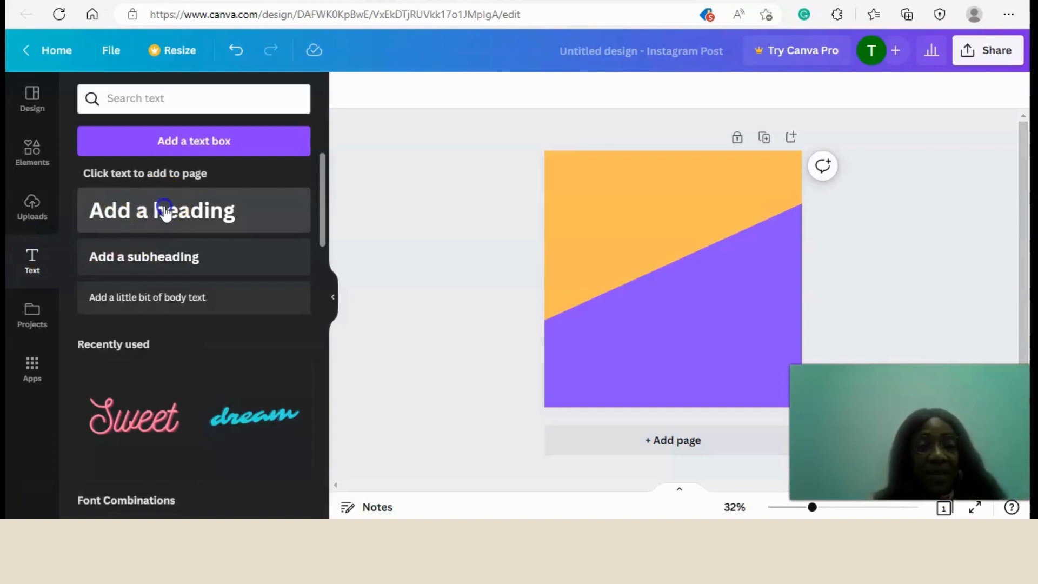
{"action": "left_click_drag", "start_coordinate": [165, 208], "coordinate": [800, 211]}
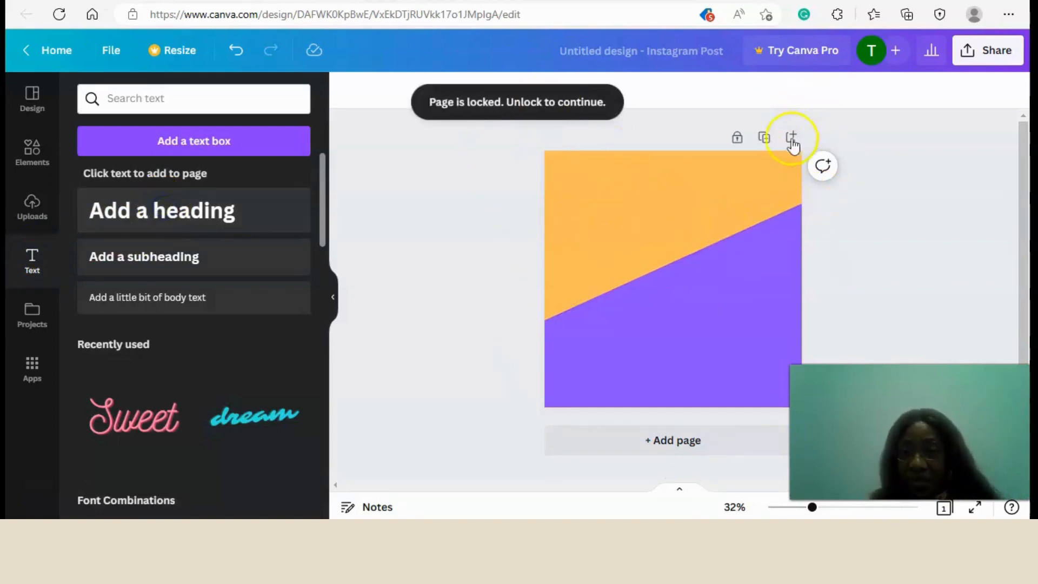
{"action": "left_click", "coordinate": [737, 138]}
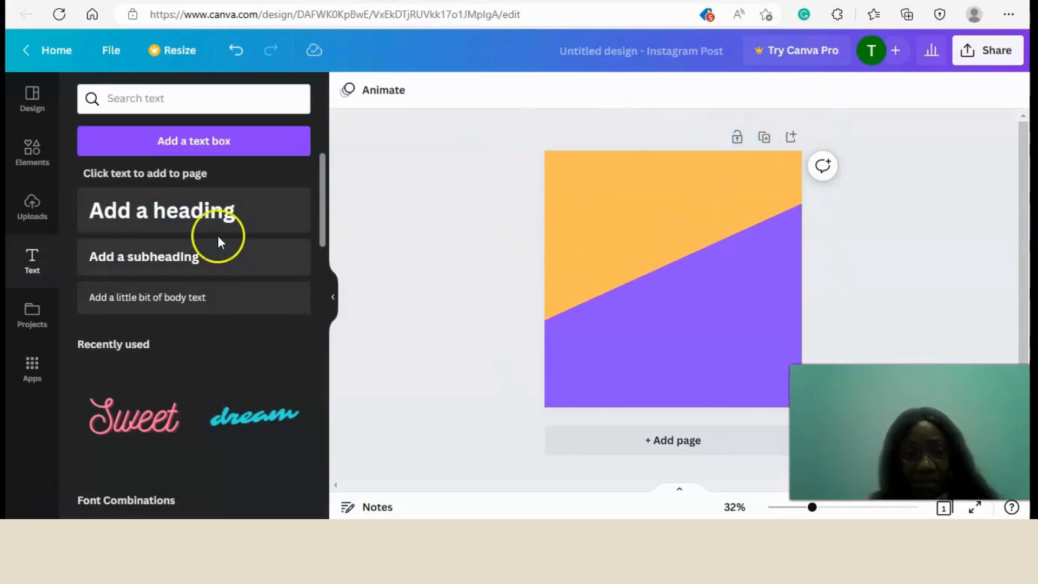
Add the heading "Yummy Ice Cream" on the orange area and tilt it to follow the edge of the purple shape.
{"action": "left_click", "coordinate": [168, 203]}
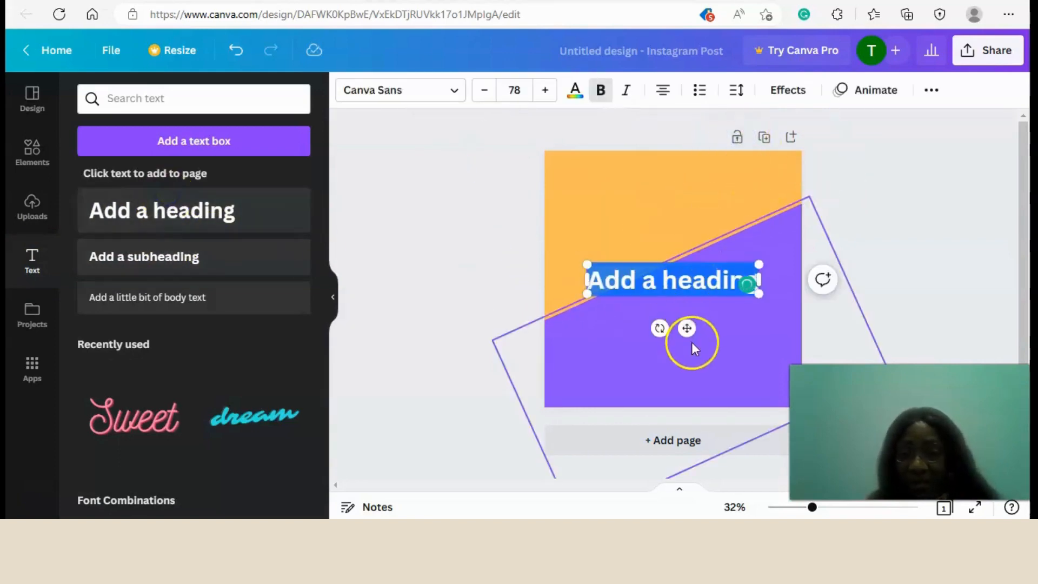
{"action": "left_click_drag", "start_coordinate": [684, 329], "coordinate": [674, 277]}
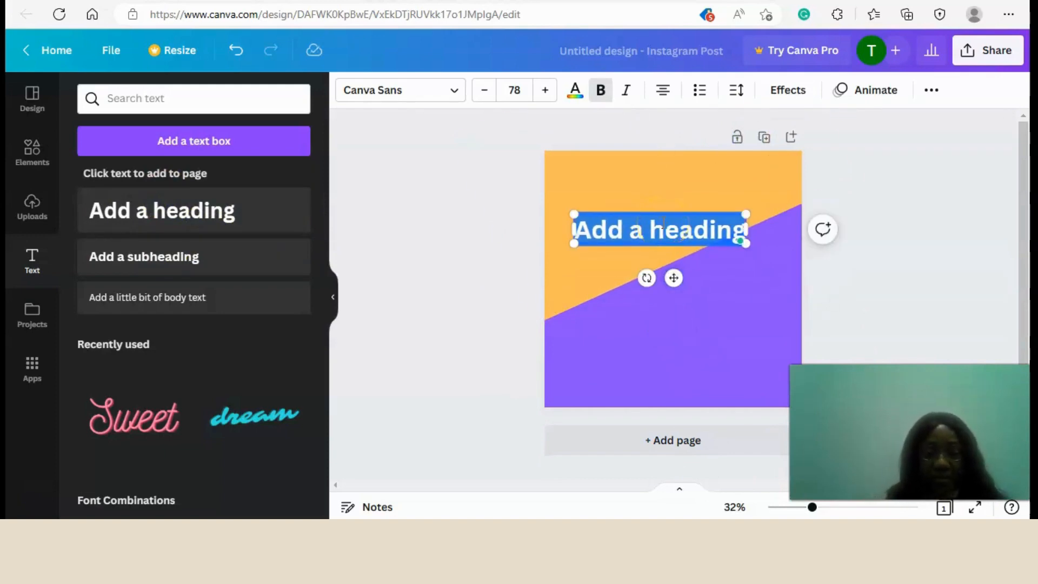
{"action": "type", "text": "Yummy"}
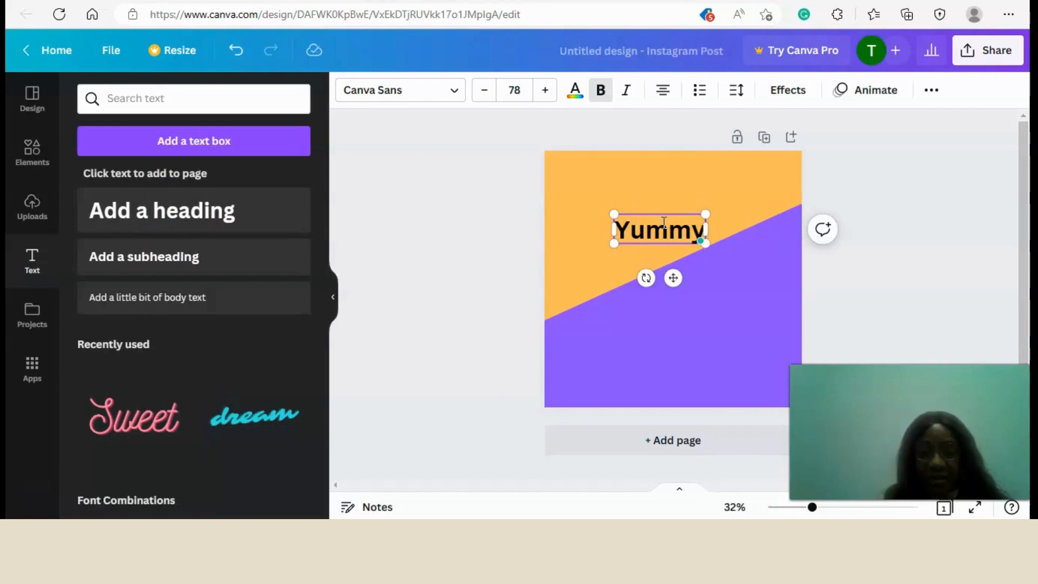
{"action": "type", "text": " Ice"}
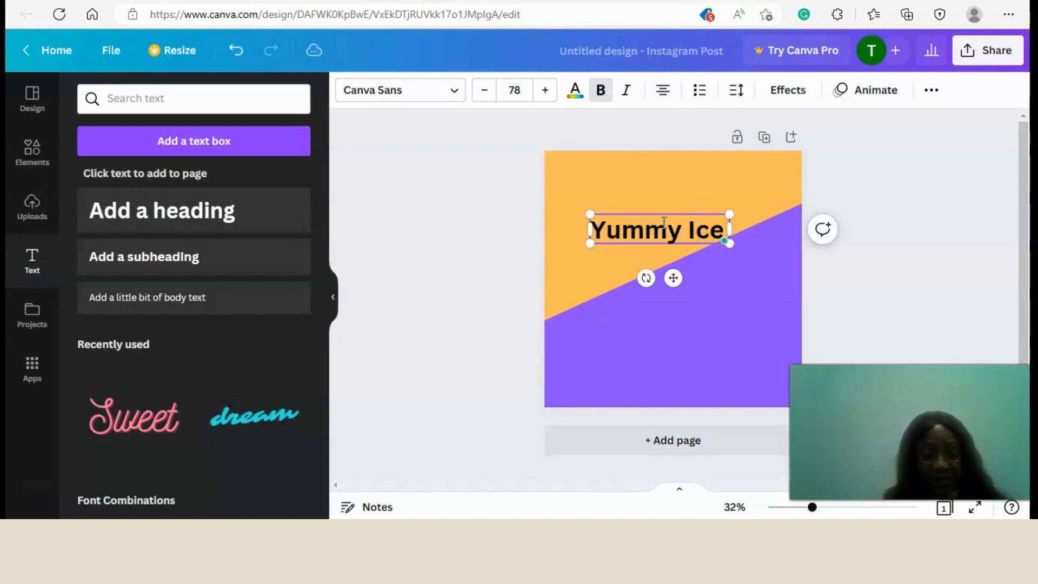
{"action": "type", "text": " Cream"}
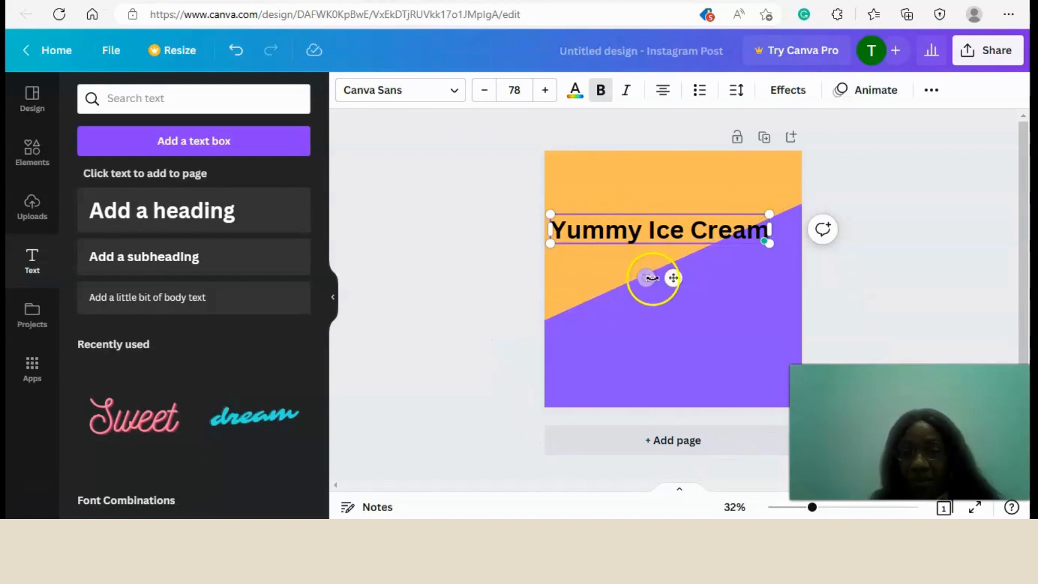
{"action": "left_click_drag", "start_coordinate": [646, 278], "coordinate": [679, 295]}
{"action": "left_click_drag", "start_coordinate": [679, 295], "coordinate": [700, 287]}
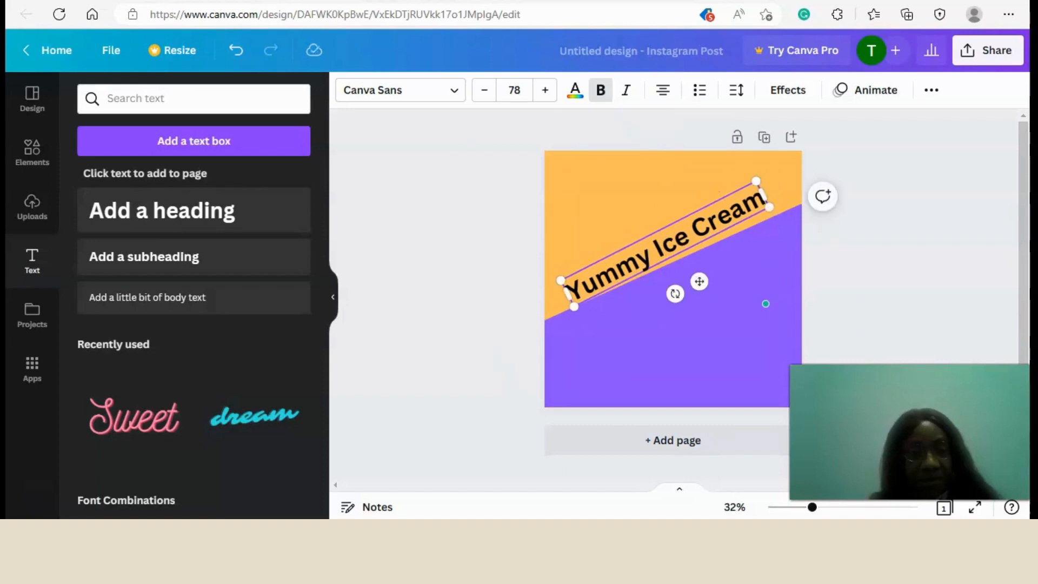
Set the heading's font to Hatton Black and widen its text box to fit on one line, centred across the page.
{"action": "left_click", "coordinate": [449, 88]}
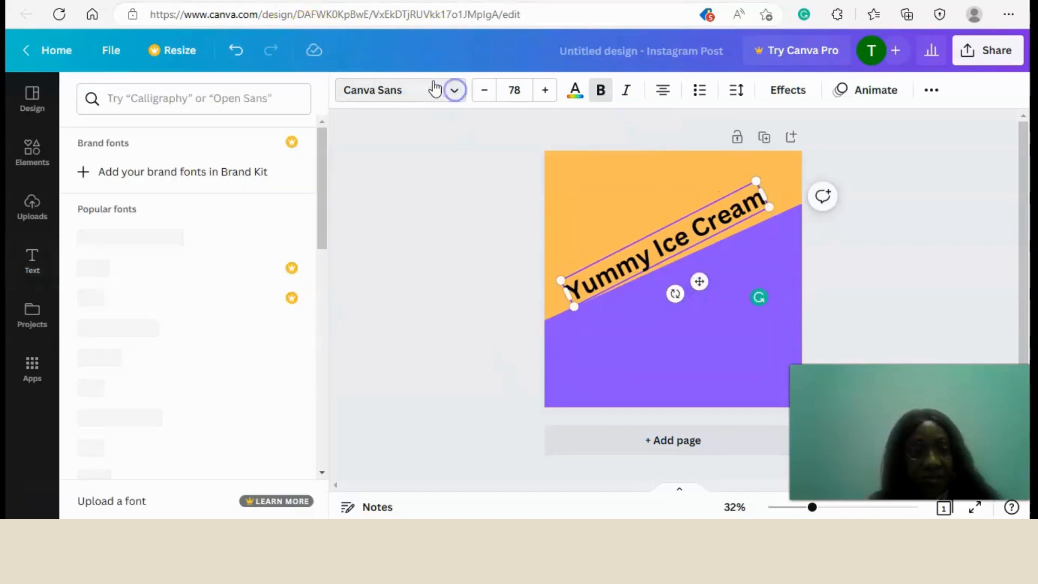
{"action": "left_click", "coordinate": [184, 103]}
{"action": "type", "text": "ha"}
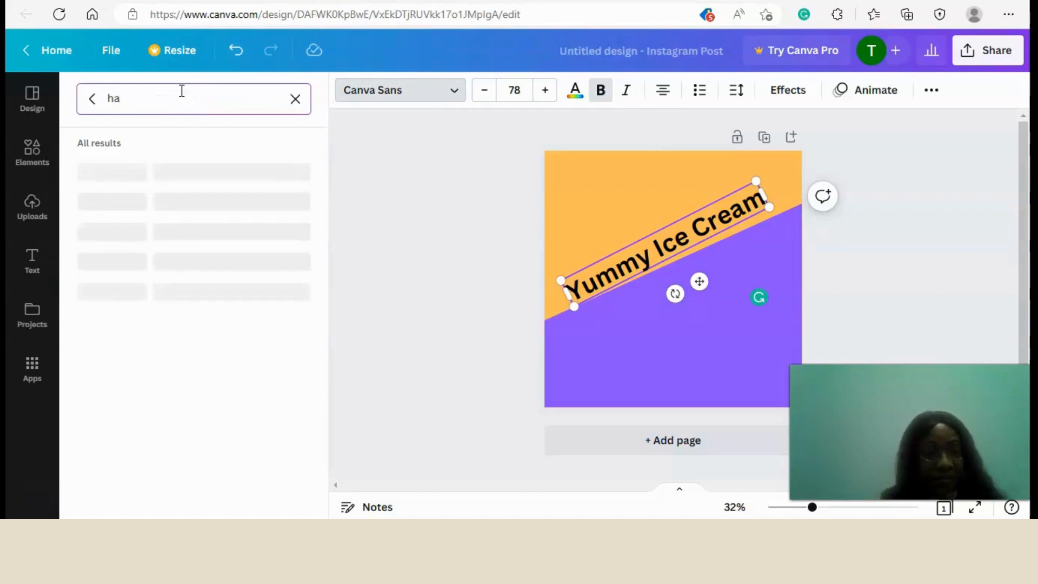
{"action": "type", "text": "ll"}
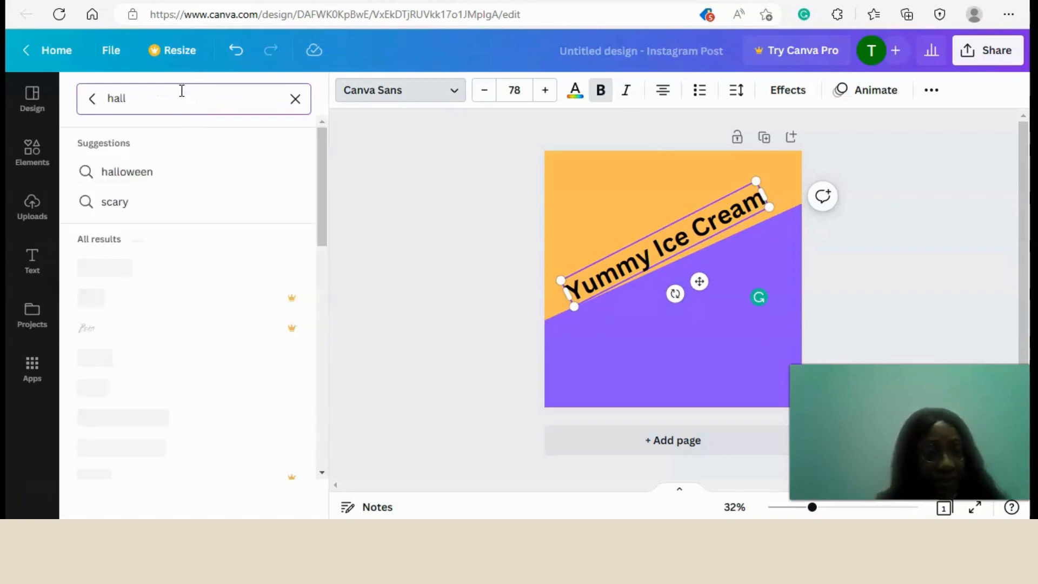
{"action": "key", "text": "BackSpace"}
{"action": "key", "text": "BackSpace"}
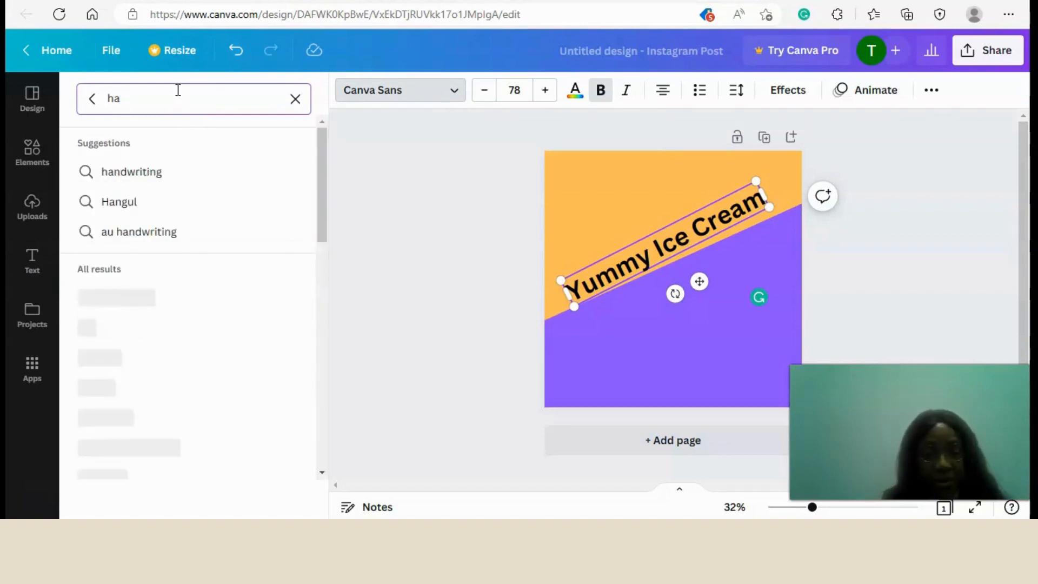
{"action": "type", "text": "tta"}
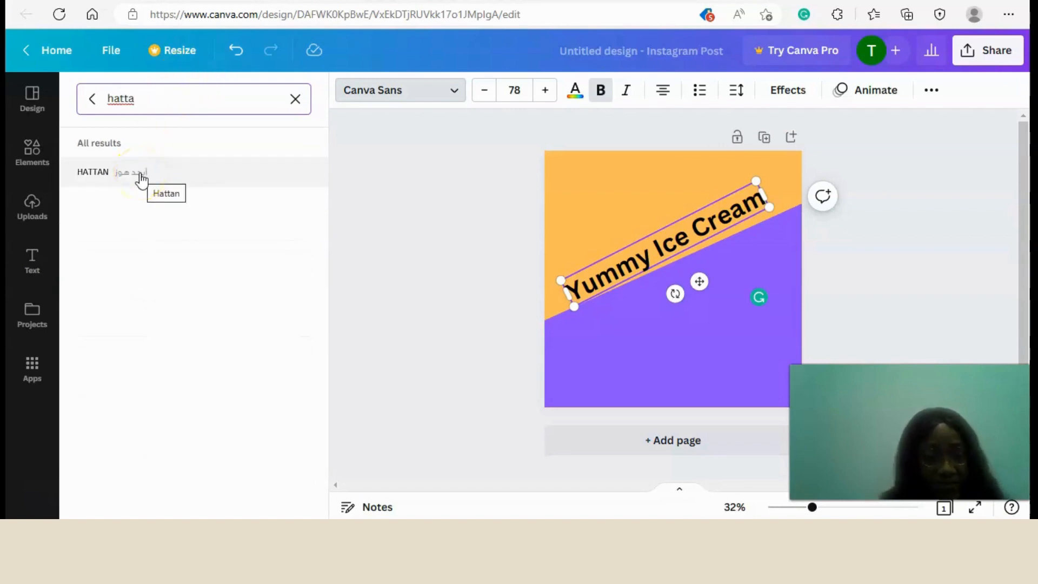
{"action": "key", "text": "BackSpace"}
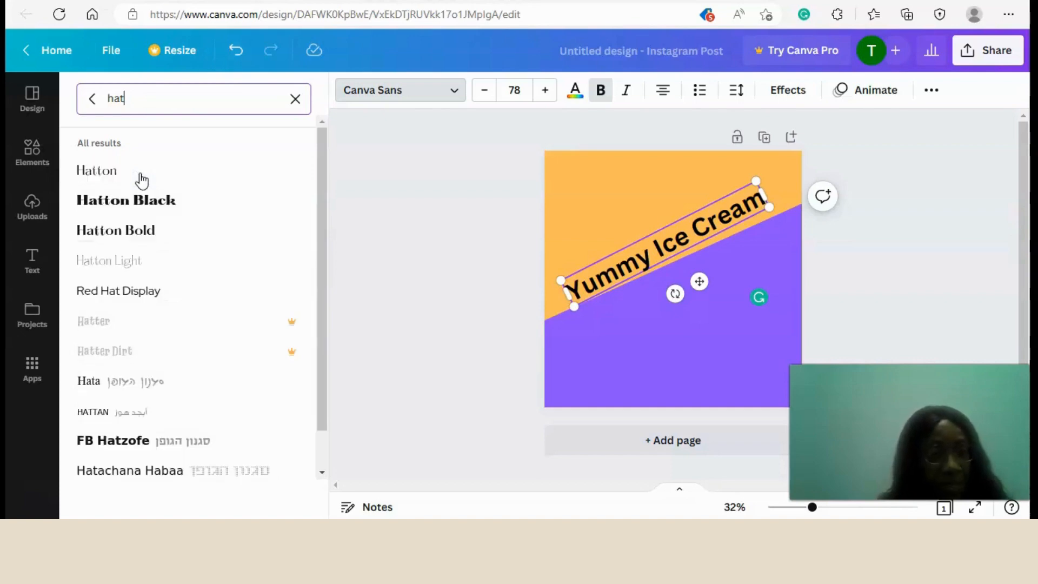
{"action": "left_click", "coordinate": [139, 200]}
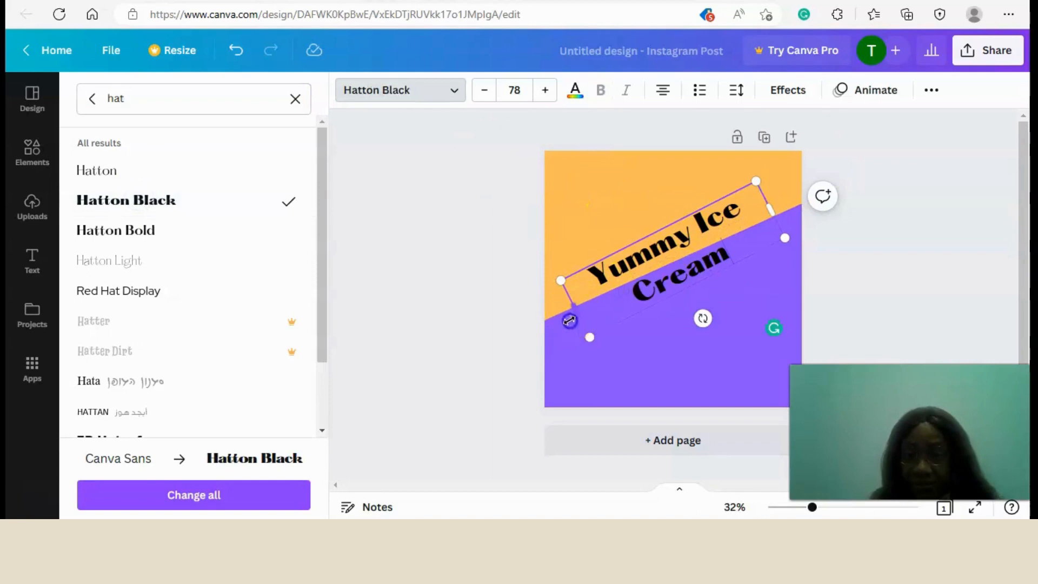
{"action": "left_click_drag", "start_coordinate": [569, 321], "coordinate": [512, 338]}
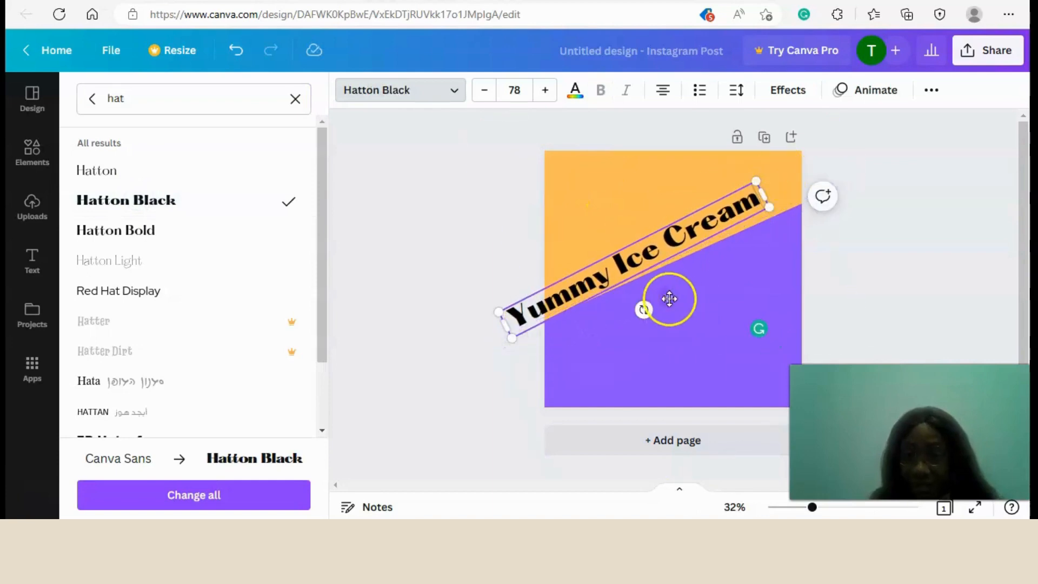
{"action": "left_click_drag", "start_coordinate": [669, 299], "coordinate": [698, 289]}
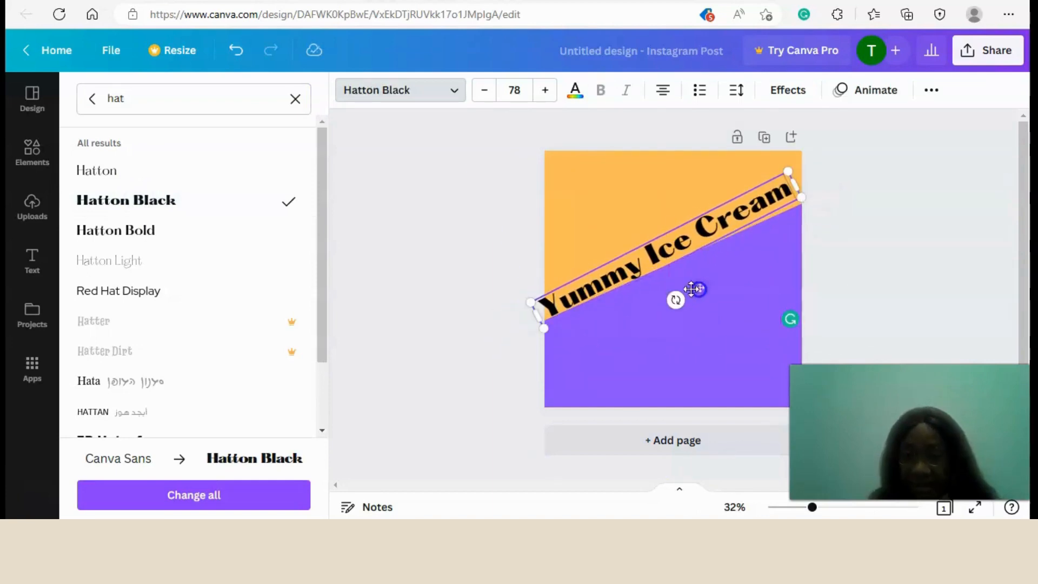
Set the heading's font size to 60 and realign the text with the purple diagonal.
{"action": "left_click", "coordinate": [514, 90]}
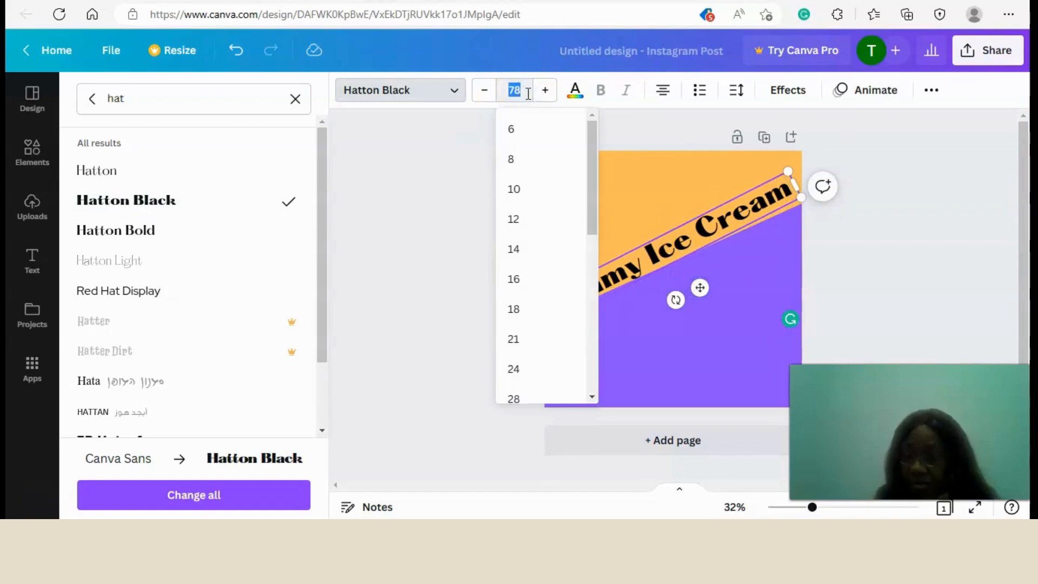
{"action": "type", "text": "60"}
{"action": "left_click", "coordinate": [514, 93]}
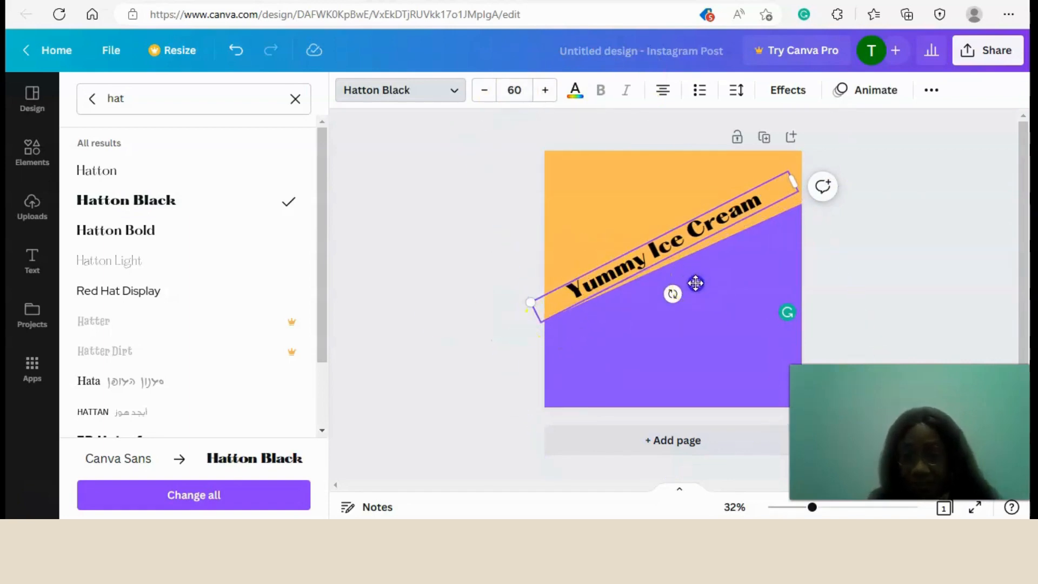
{"action": "left_click_drag", "start_coordinate": [696, 284], "coordinate": [670, 300]}
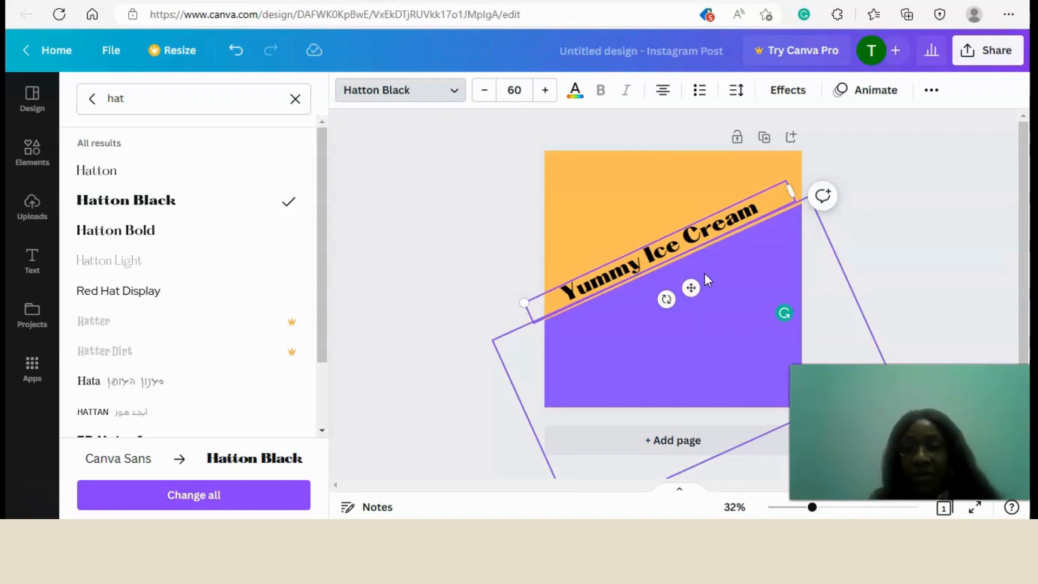
Fine-tune the heading's position so it sits on the orange area just above the purple edge.
{"action": "left_click", "coordinate": [614, 196]}
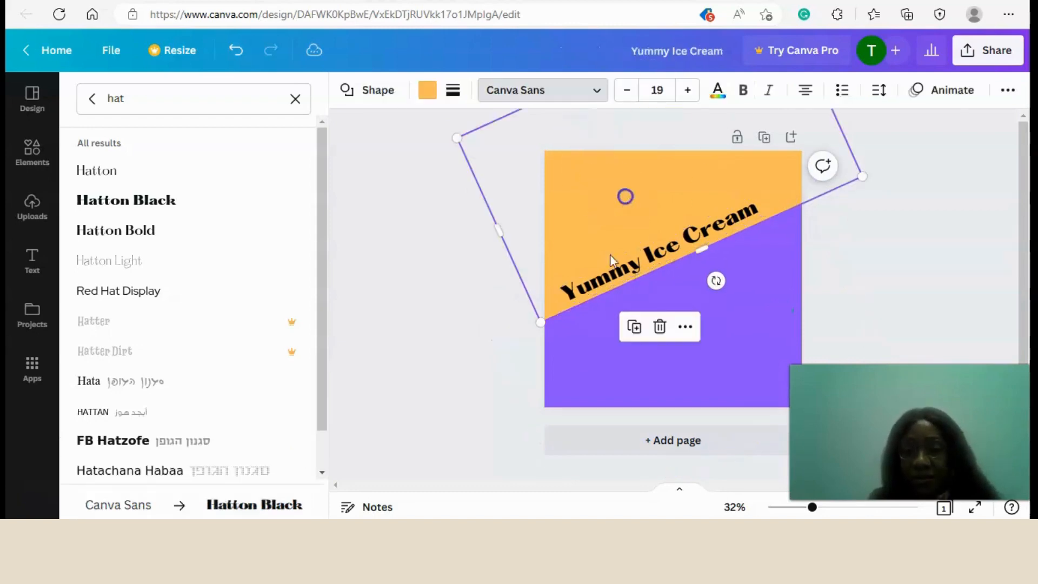
{"action": "left_click", "coordinate": [605, 272]}
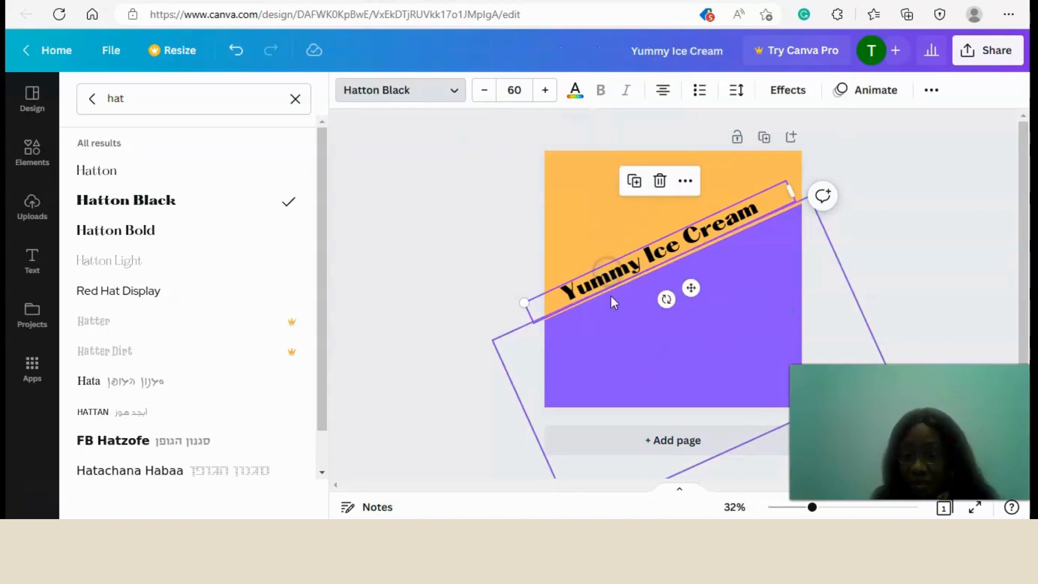
{"action": "key", "text": "Down"}
{"action": "key", "text": "Down"}
{"action": "key", "text": "Down"}
{"action": "key", "text": "Down"}
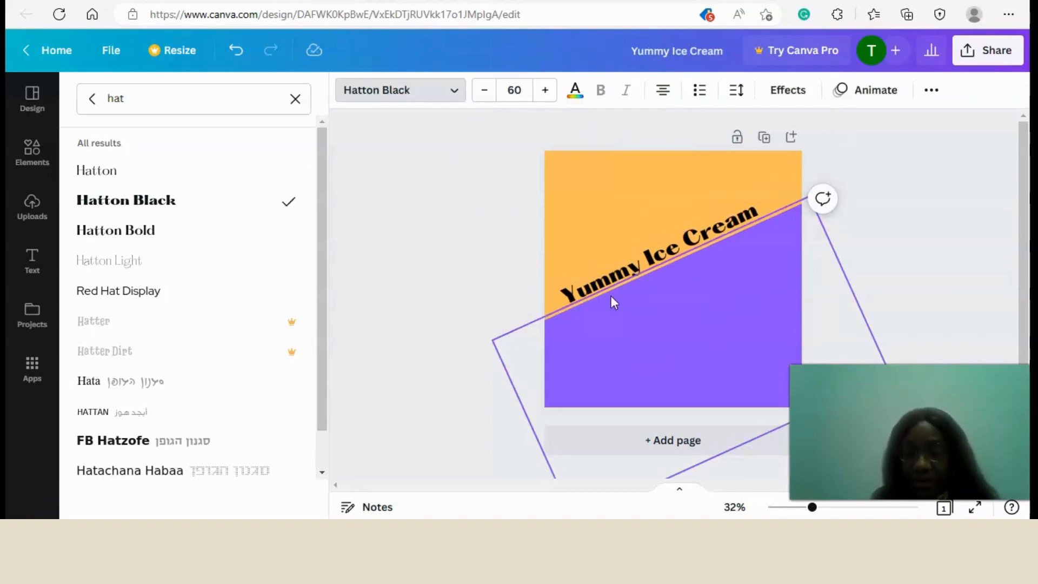
{"action": "key", "text": "Up"}
{"action": "key", "text": "Up"}
{"action": "key", "text": "Up"}
{"action": "key", "text": "Up"}
{"action": "key", "text": "Up"}
{"action": "key", "text": "Up"}
{"action": "key", "text": "Up"}
{"action": "key", "text": "Up"}
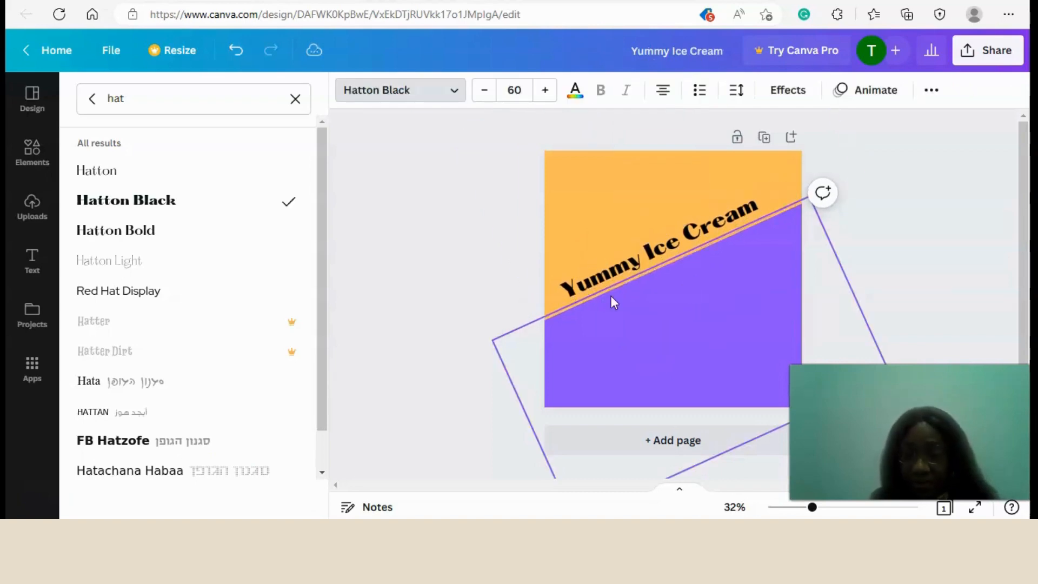
{"action": "left_click", "coordinate": [675, 375]}
{"action": "left_click", "coordinate": [613, 272]}
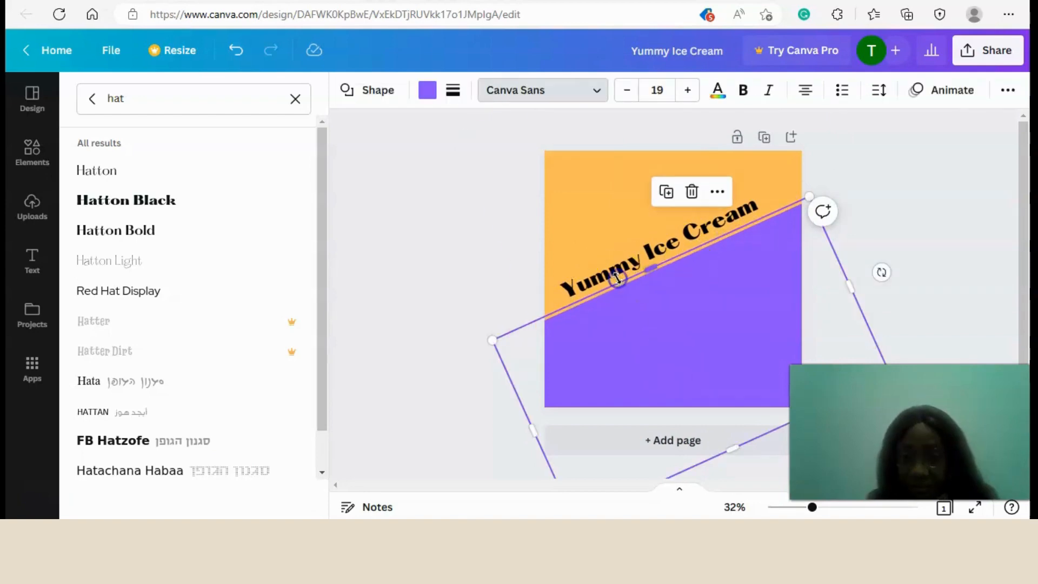
{"action": "left_click_drag", "start_coordinate": [693, 287], "coordinate": [693, 294]}
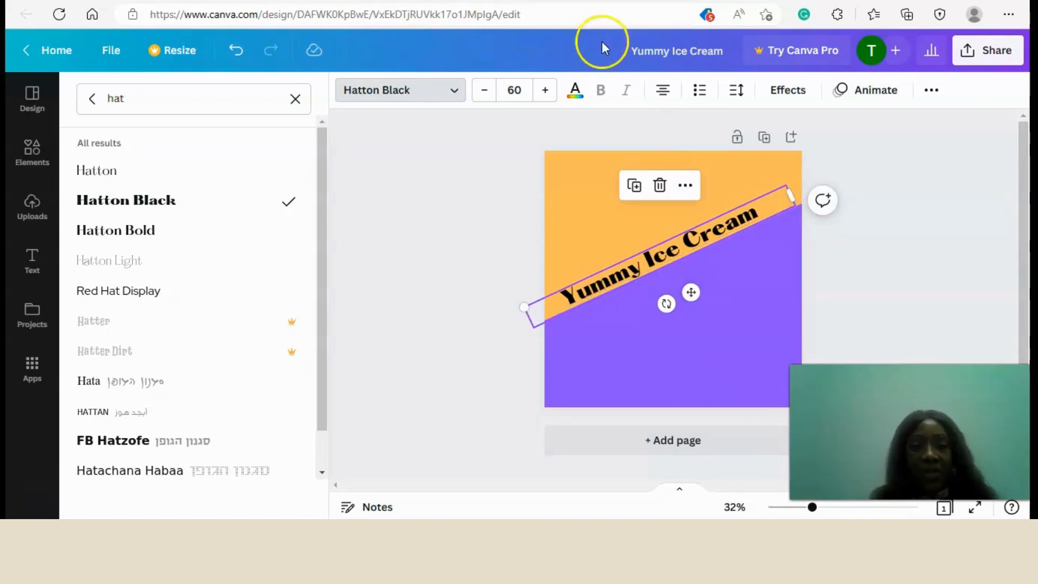
Colour the heading text with the purple from the document colours and deselect it.
{"action": "left_click", "coordinate": [575, 90]}
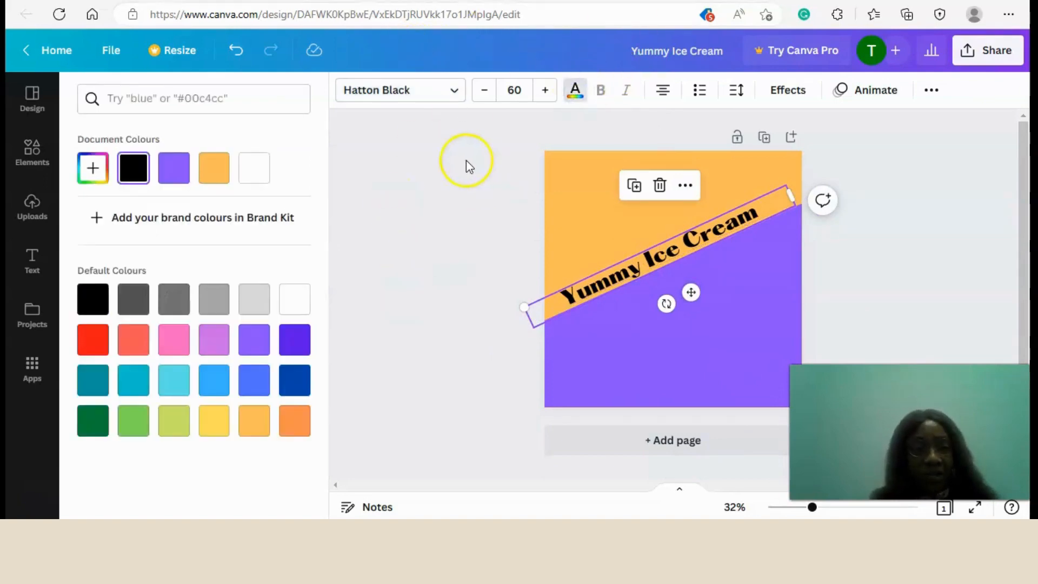
{"action": "left_click", "coordinate": [160, 163]}
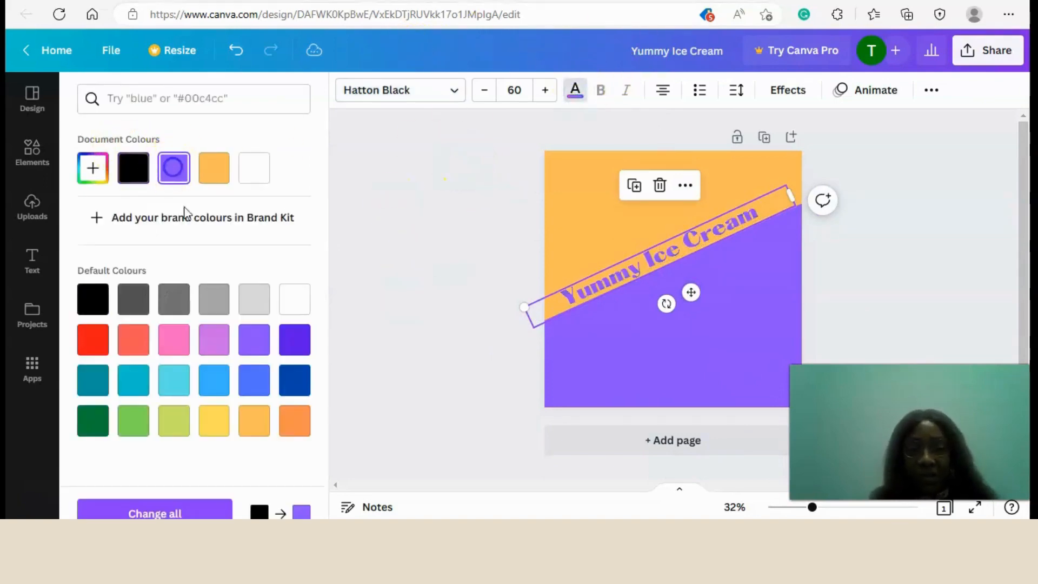
{"action": "left_click", "coordinate": [738, 350]}
{"action": "left_click", "coordinate": [983, 262]}
{"action": "left_click", "coordinate": [458, 216]}
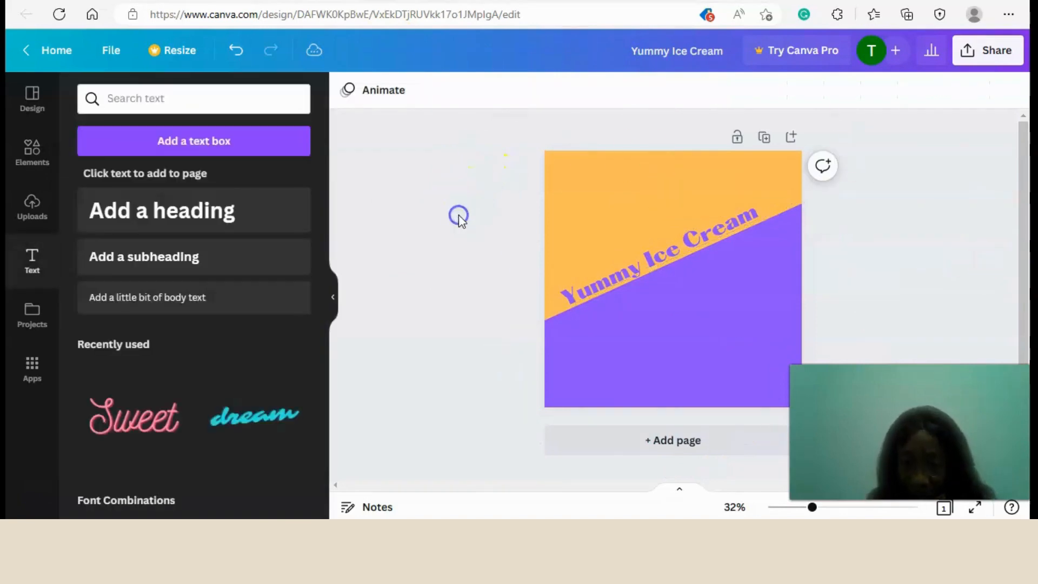
Duplicate the purple heading and colour the copy with the light orange from the document colours.
{"action": "left_click", "coordinate": [667, 262]}
{"action": "left_click", "coordinate": [634, 190]}
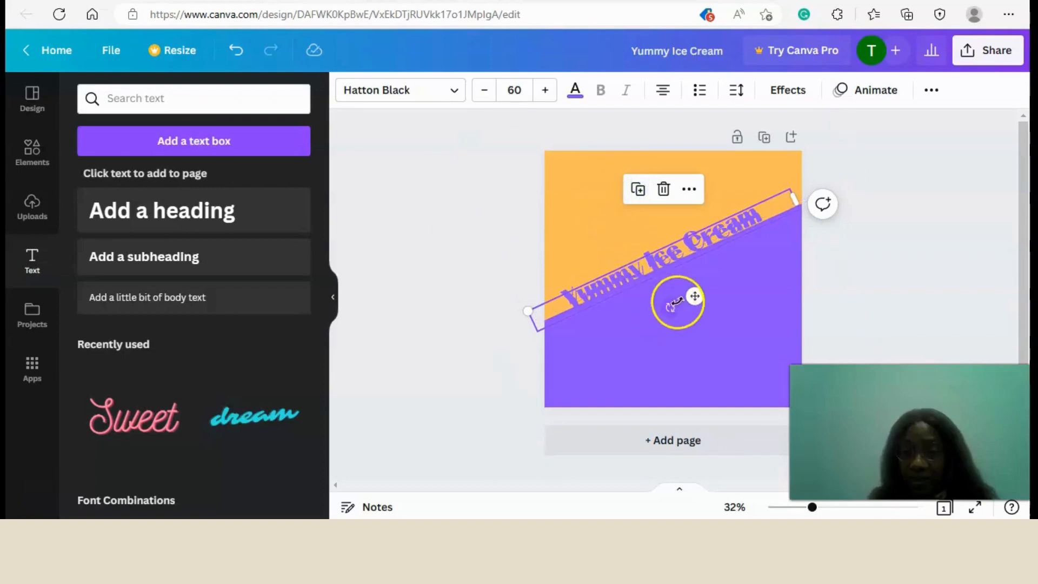
{"action": "left_click", "coordinate": [575, 90]}
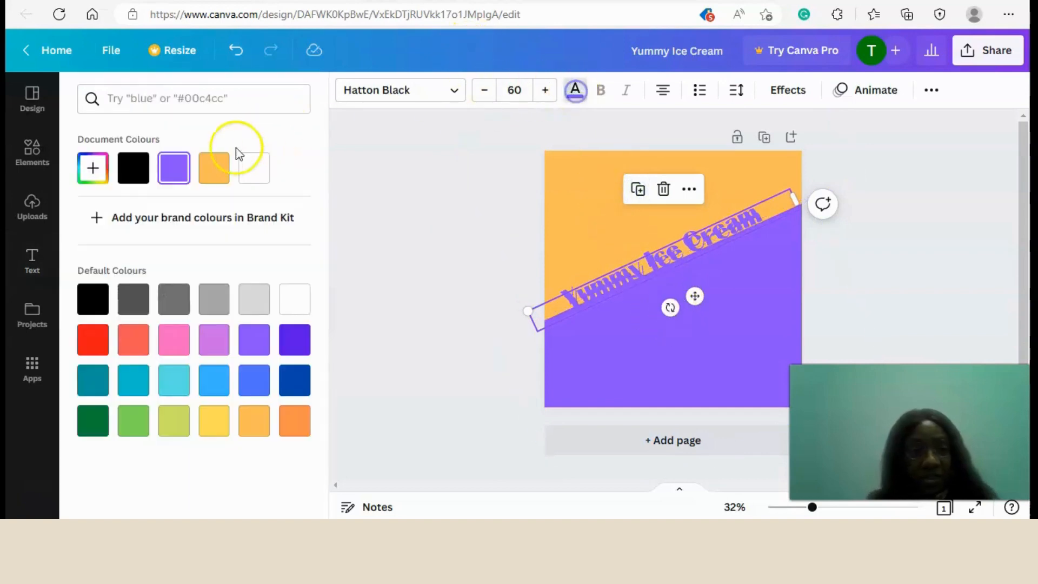
{"action": "left_click", "coordinate": [215, 169]}
Move the orange heading copy below the purple heading and replace its text with "On th GO!".
{"action": "left_click_drag", "start_coordinate": [695, 296], "coordinate": [723, 298]}
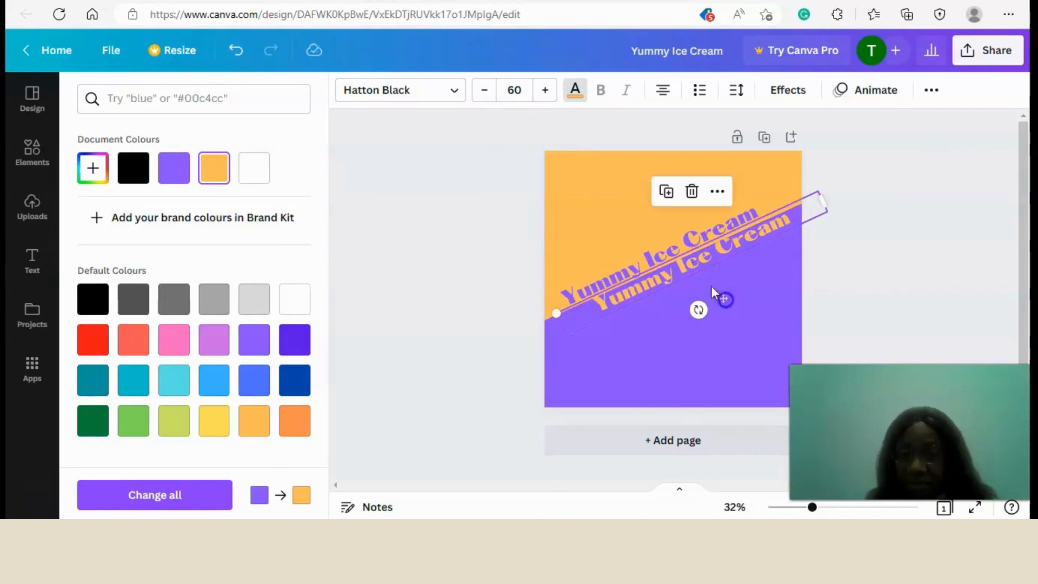
{"action": "triple_click", "coordinate": [690, 264]}
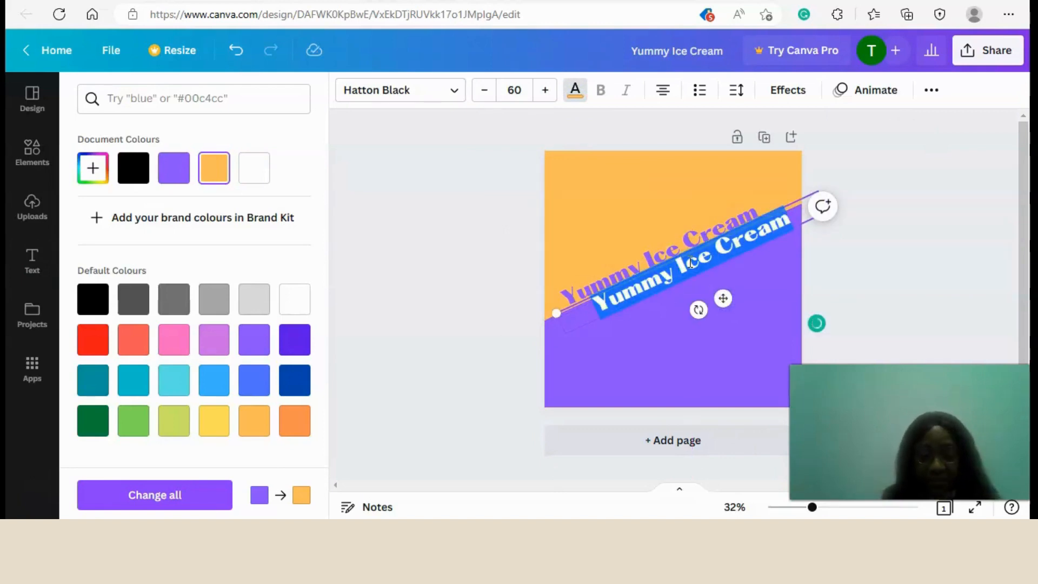
{"action": "type", "text": "On th"}
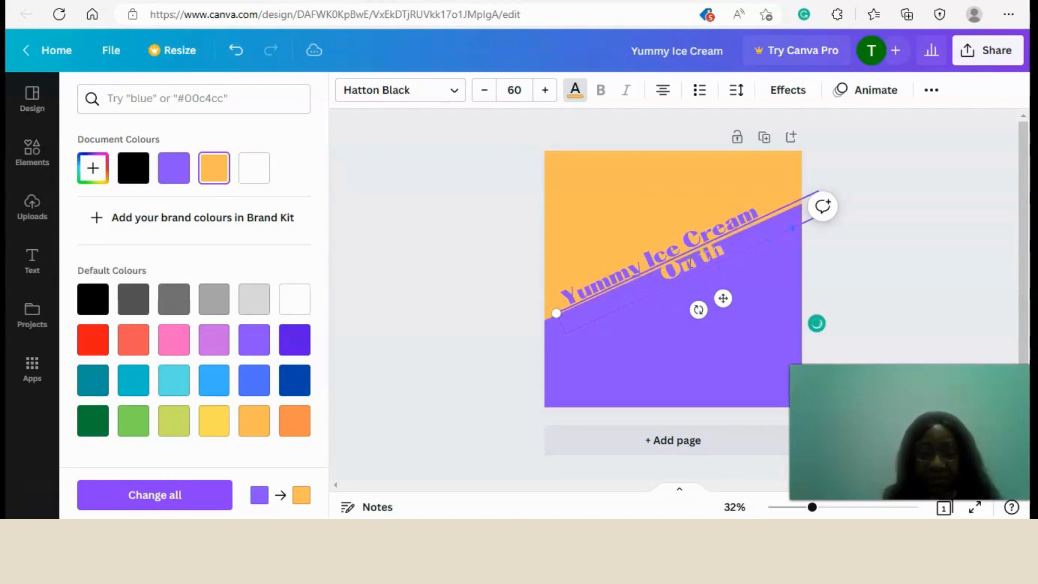
{"action": "type", "text": " GO!"}
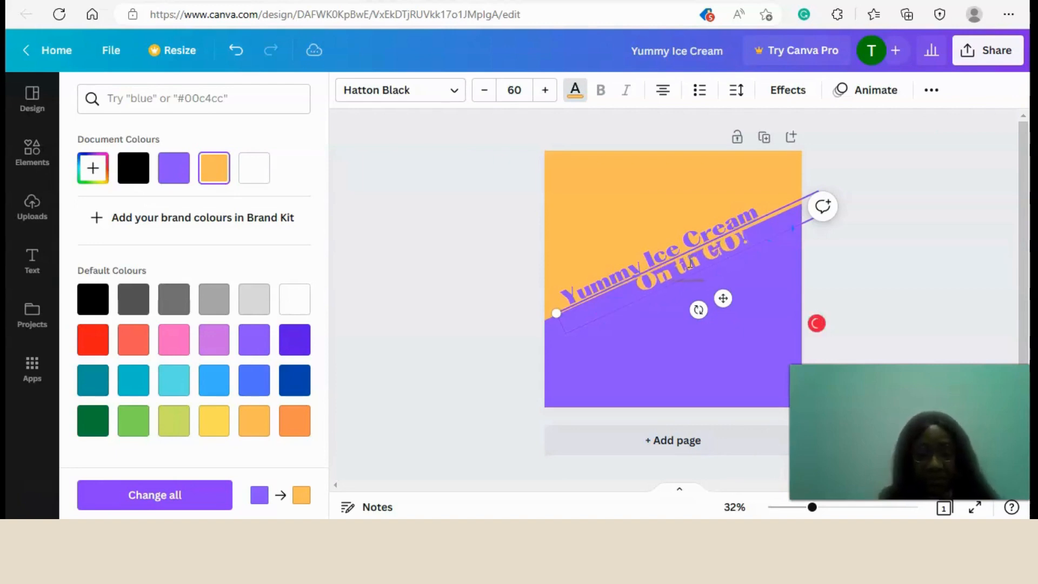
{"action": "left_click", "coordinate": [532, 260]}
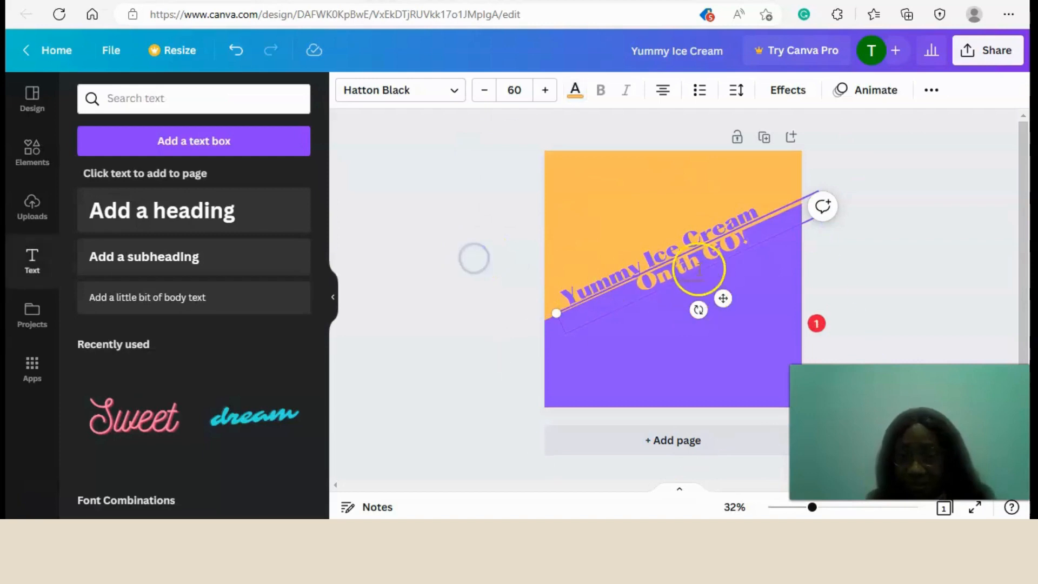
{"action": "left_click", "coordinate": [897, 296]}
Move the "On th GO!" heading along the diagonal to the post's right edge, just under "Yummy Ice Cream".
{"action": "left_click", "coordinate": [710, 257]}
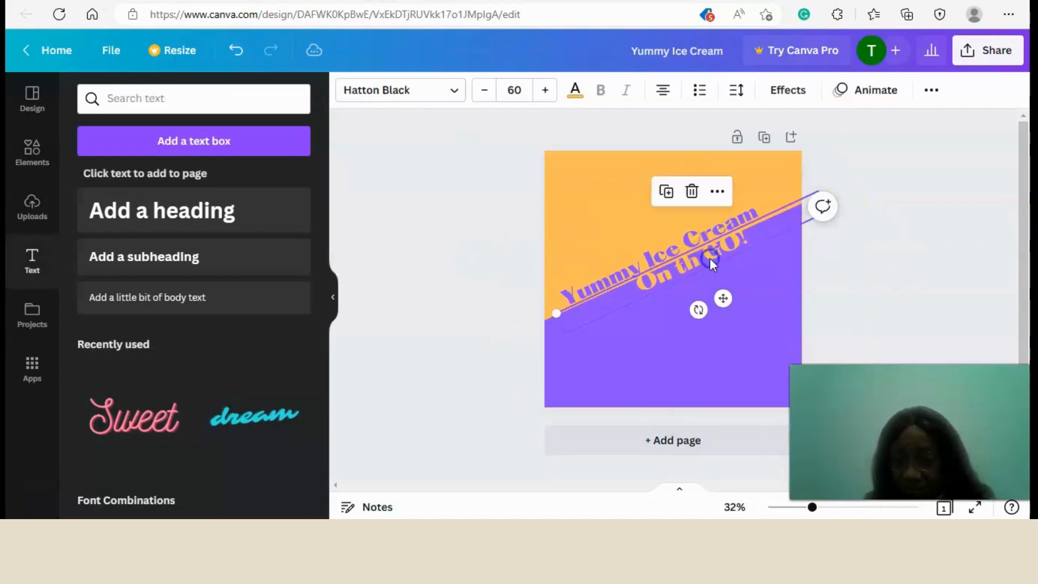
{"action": "left_click_drag", "start_coordinate": [721, 297], "coordinate": [774, 284]}
{"action": "left_click", "coordinate": [870, 299]}
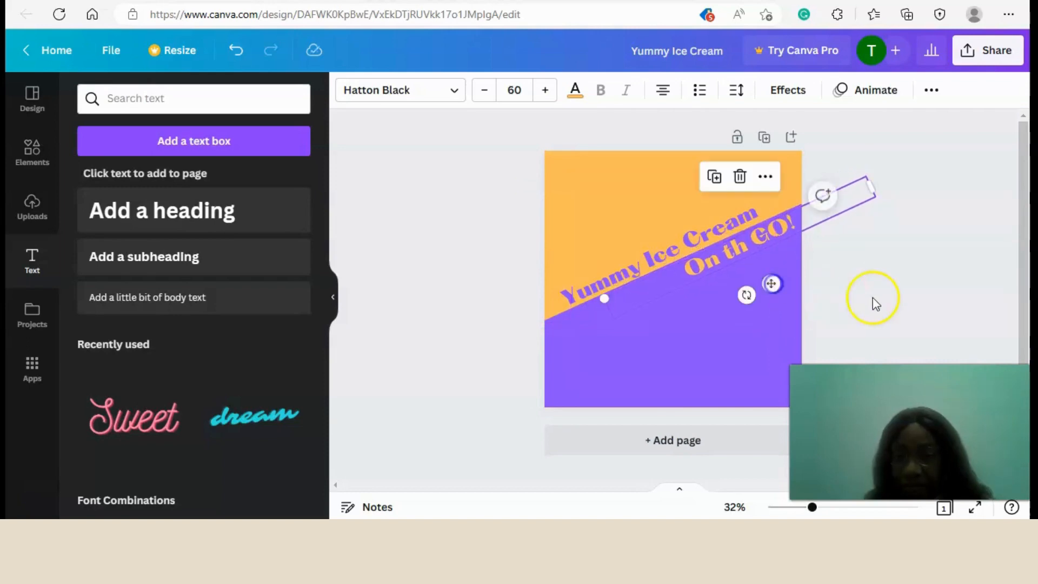
{"action": "left_click", "coordinate": [755, 245]}
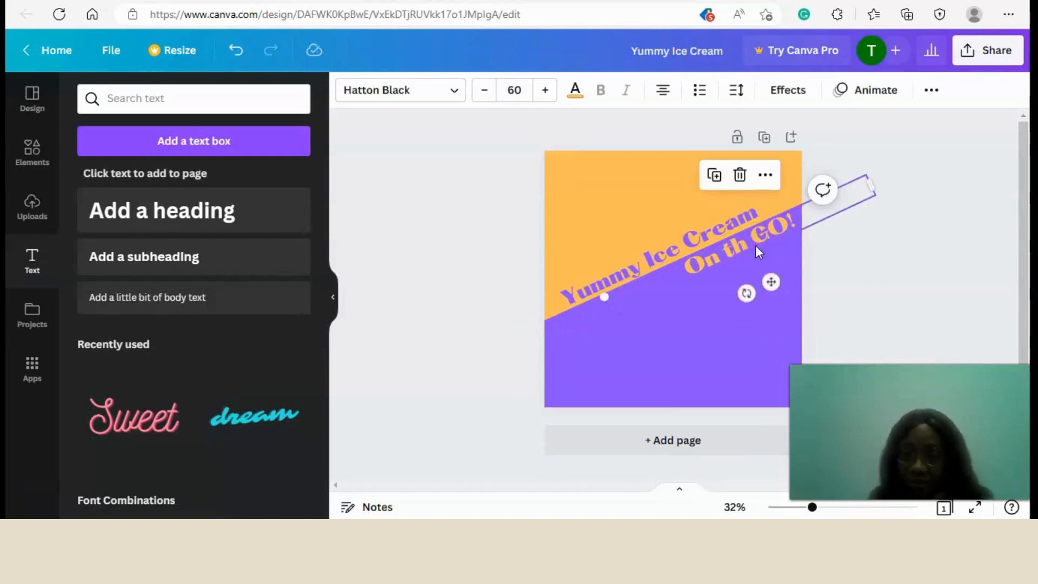
{"action": "left_click", "coordinate": [926, 291]}
Nudge the purple "Yummy Ice Cream" heading slightly down towards the diagonal edge and deselect it.
{"action": "left_click", "coordinate": [331, 297]}
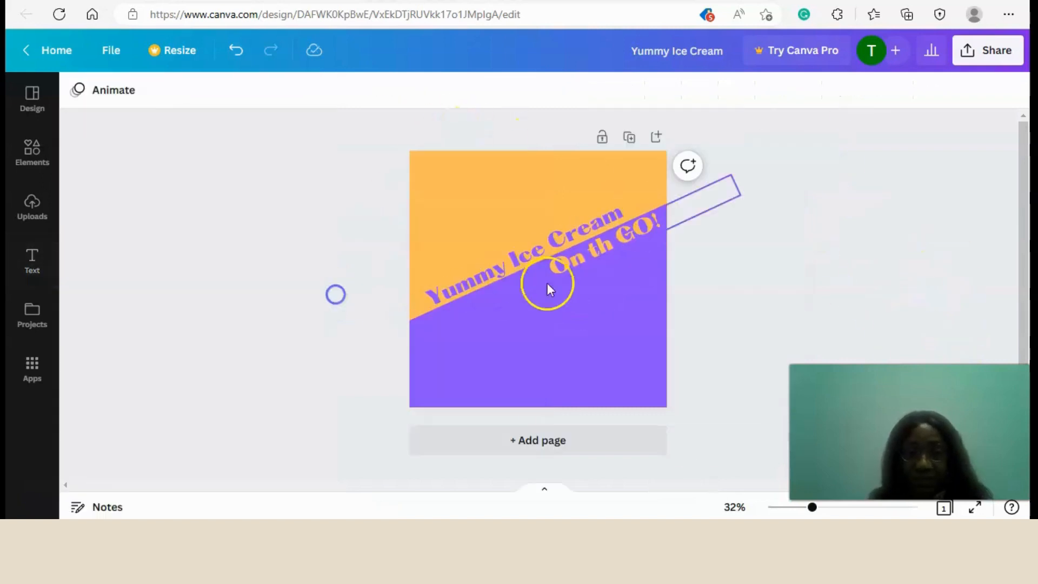
{"action": "left_click_drag", "start_coordinate": [812, 508], "coordinate": [822, 508]}
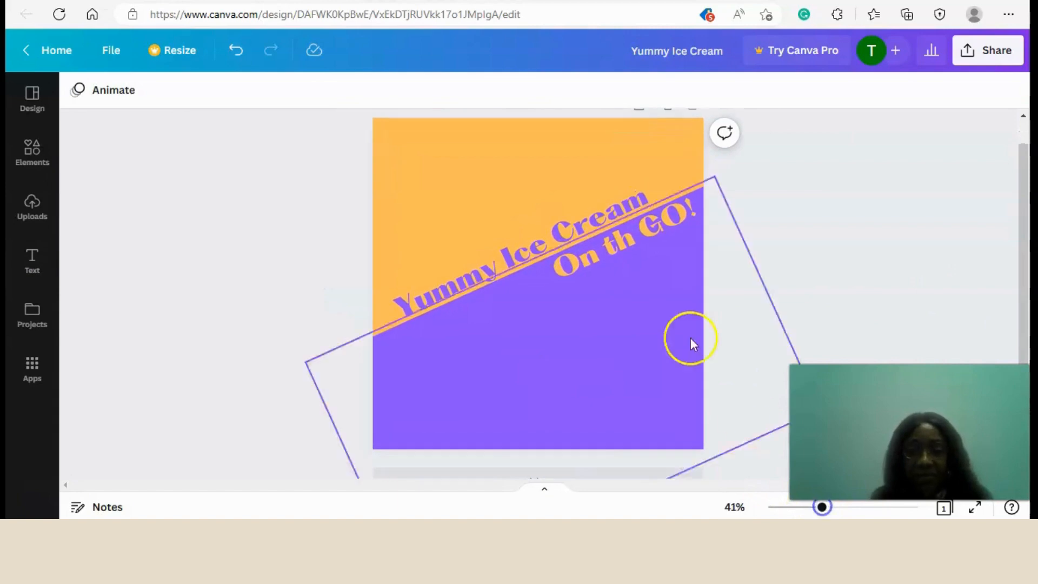
{"action": "left_click", "coordinate": [520, 256]}
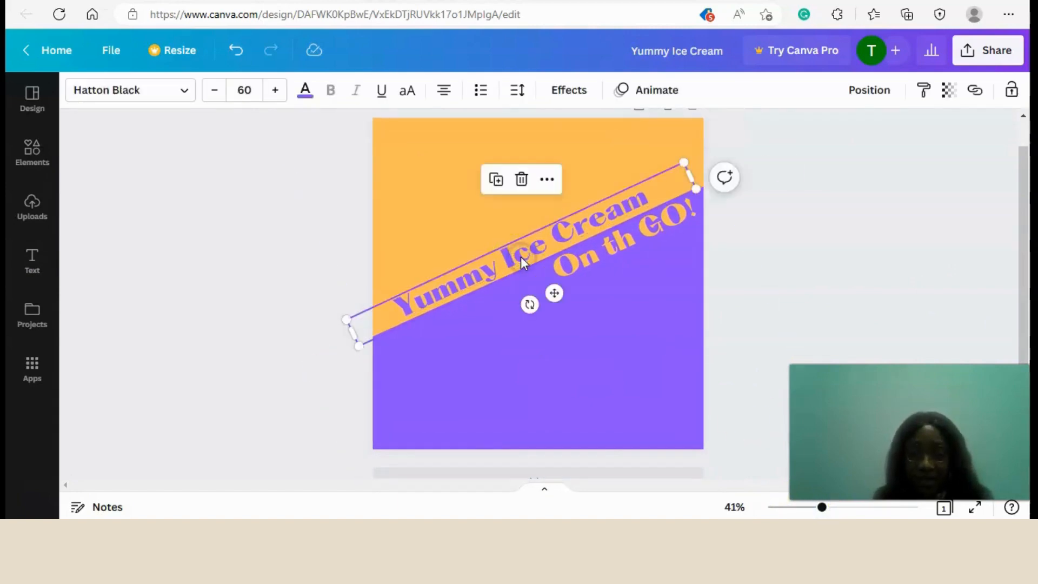
{"action": "key", "text": "Down"}
{"action": "key", "text": "Down"}
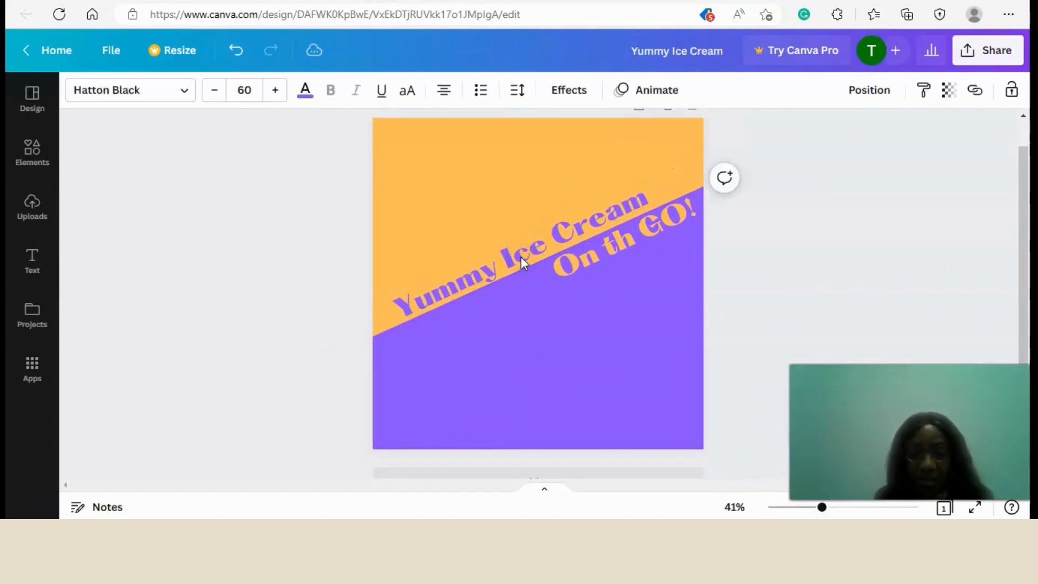
{"action": "left_click", "coordinate": [179, 260]}
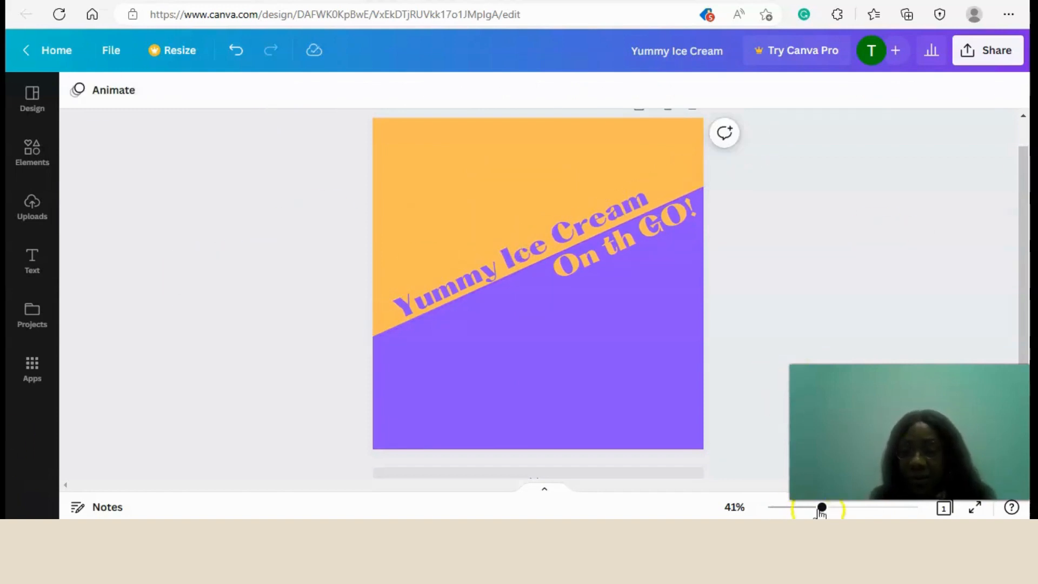
Copy the grouped logo from the J's Ice Cream design and paste it into the Yummy Ice Cream post.
{"action": "left_click_drag", "start_coordinate": [821, 509], "coordinate": [808, 507]}
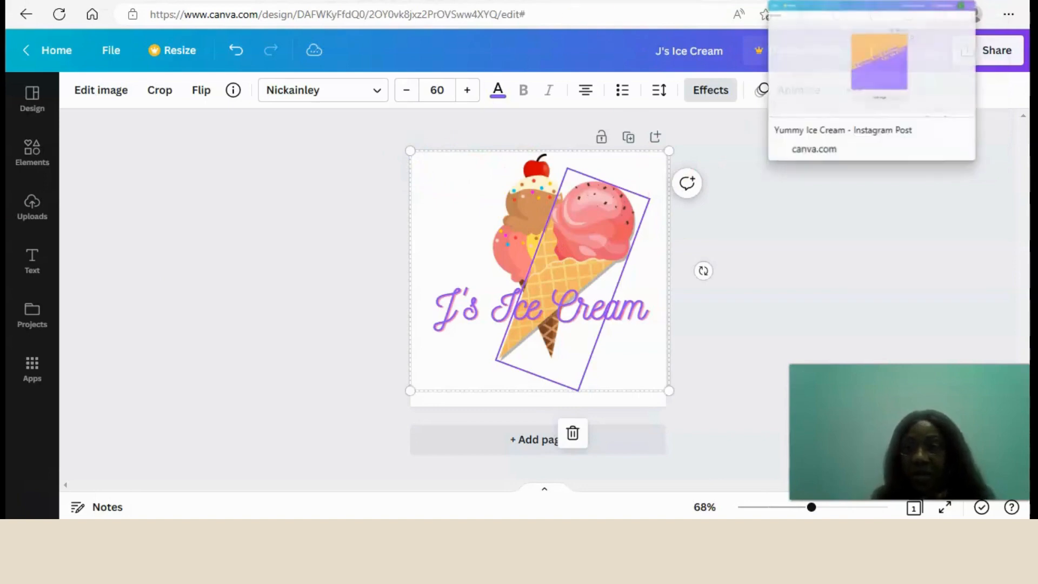
{"action": "left_click", "coordinate": [811, 1]}
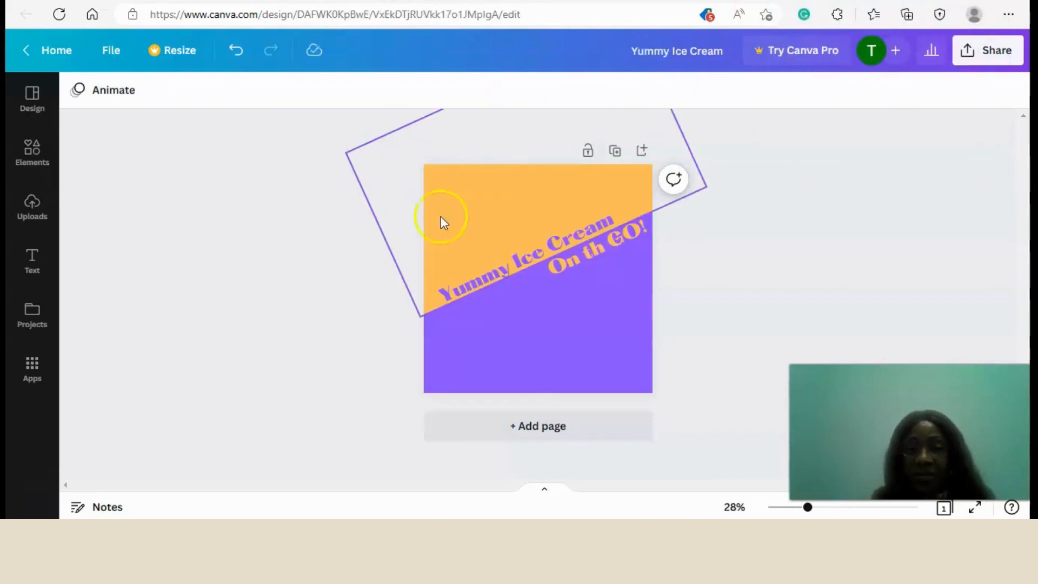
{"action": "left_click", "coordinate": [495, 216]}
{"action": "left_click", "coordinate": [513, 231]}
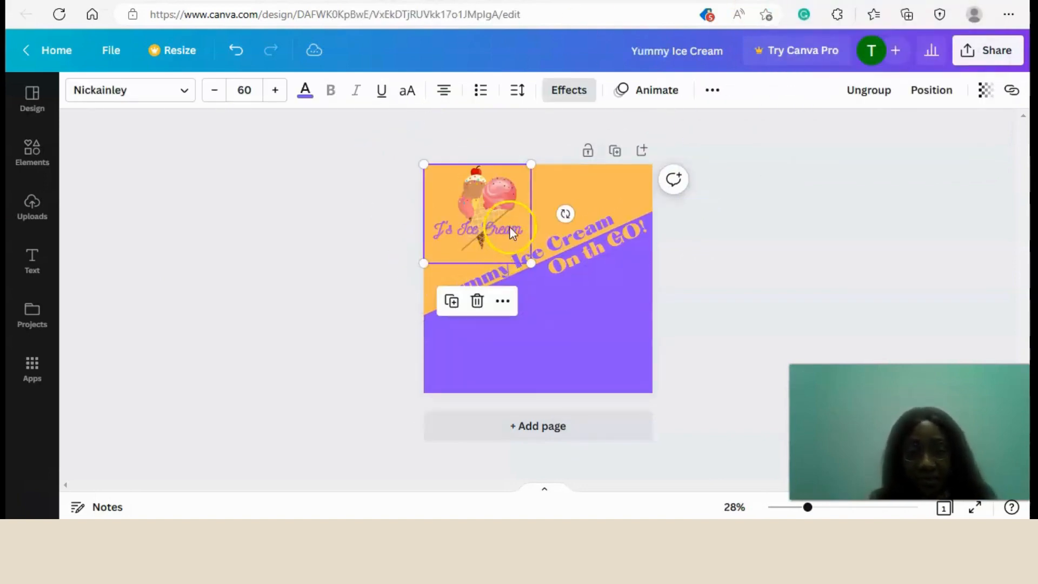
Shrink the pasted J's Ice Cream logo into the post's upper-left corner, to a text size of about 30, and deselect it.
{"action": "left_click_drag", "start_coordinate": [531, 263], "coordinate": [487, 208]}
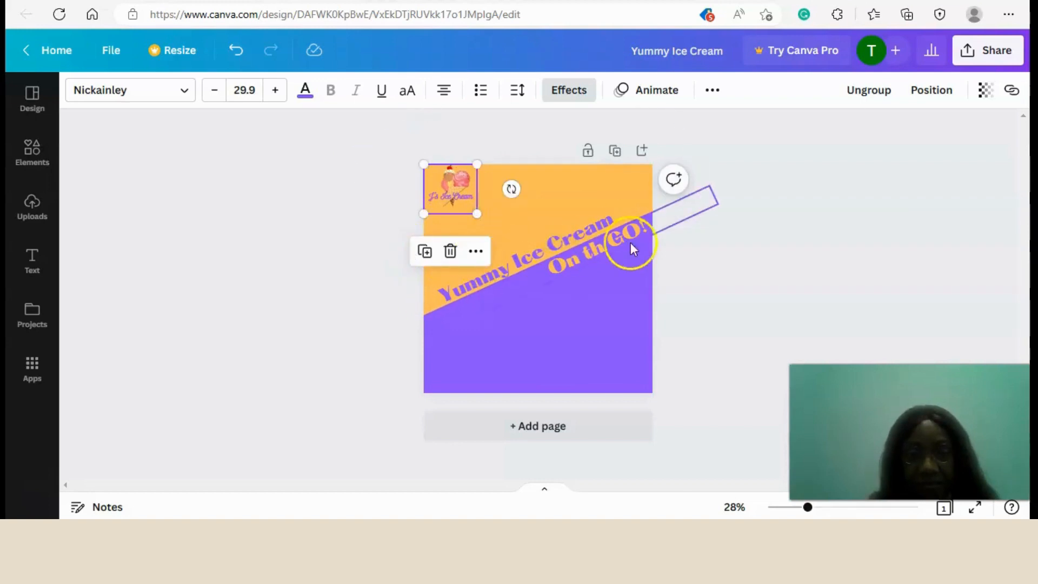
{"action": "left_click", "coordinate": [798, 307]}
{"action": "left_click", "coordinate": [462, 195]}
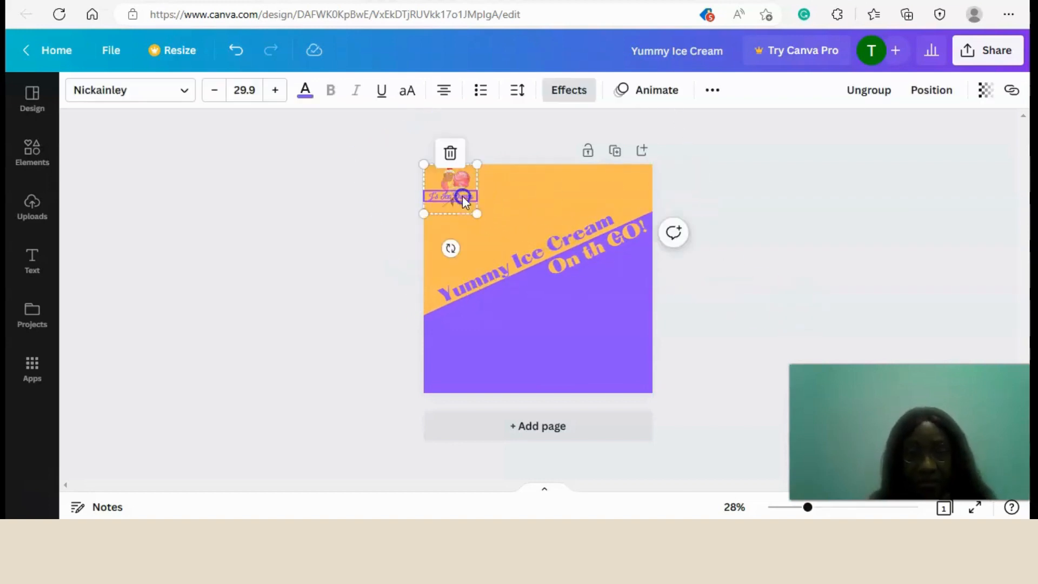
{"action": "left_click", "coordinate": [507, 242]}
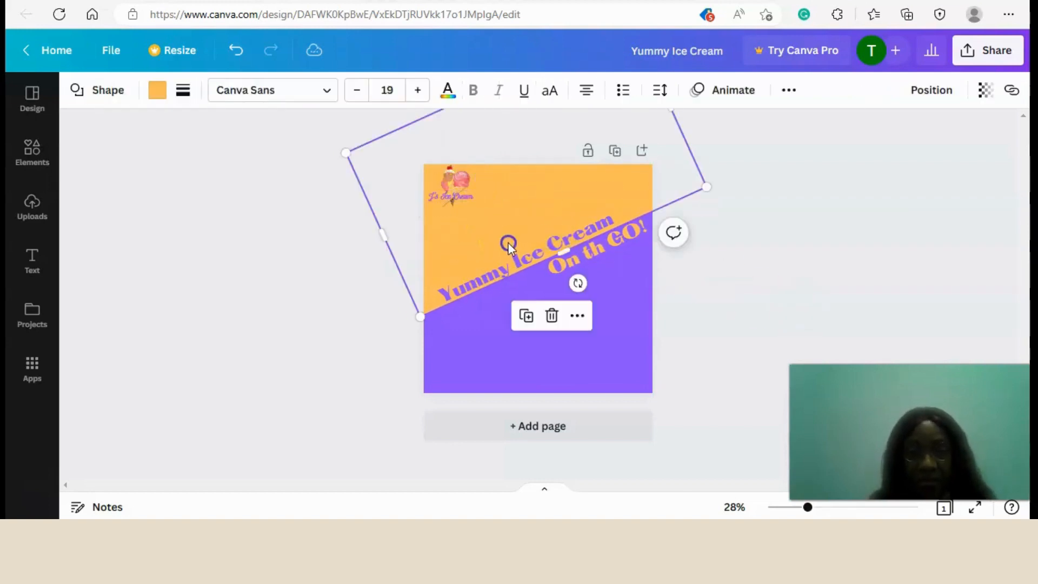
{"action": "left_click", "coordinate": [322, 287]}
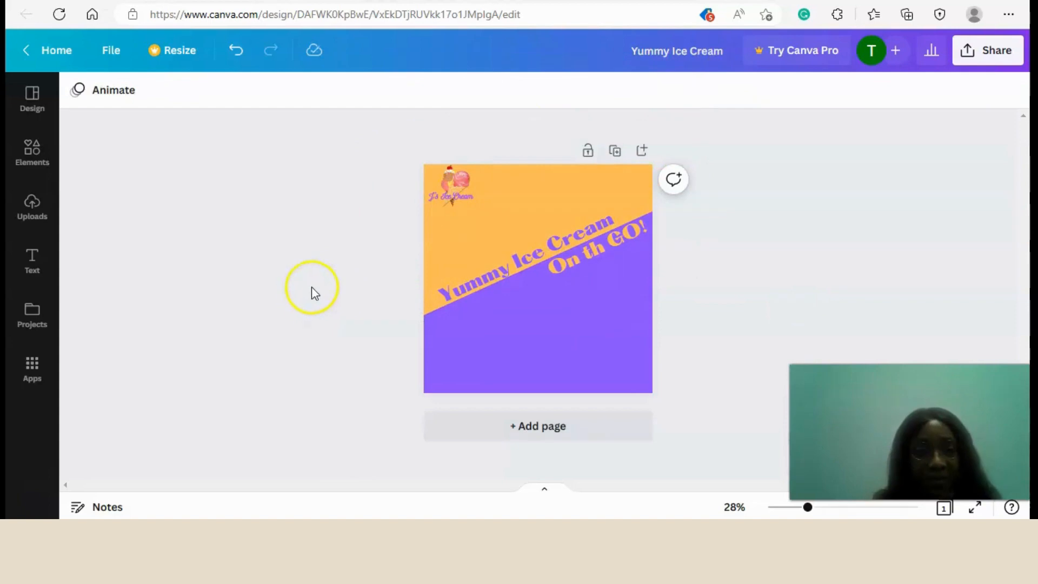
Search the elements for "ice cream" and add the three-scoop cone graphic to the post.
{"action": "left_click", "coordinate": [32, 157]}
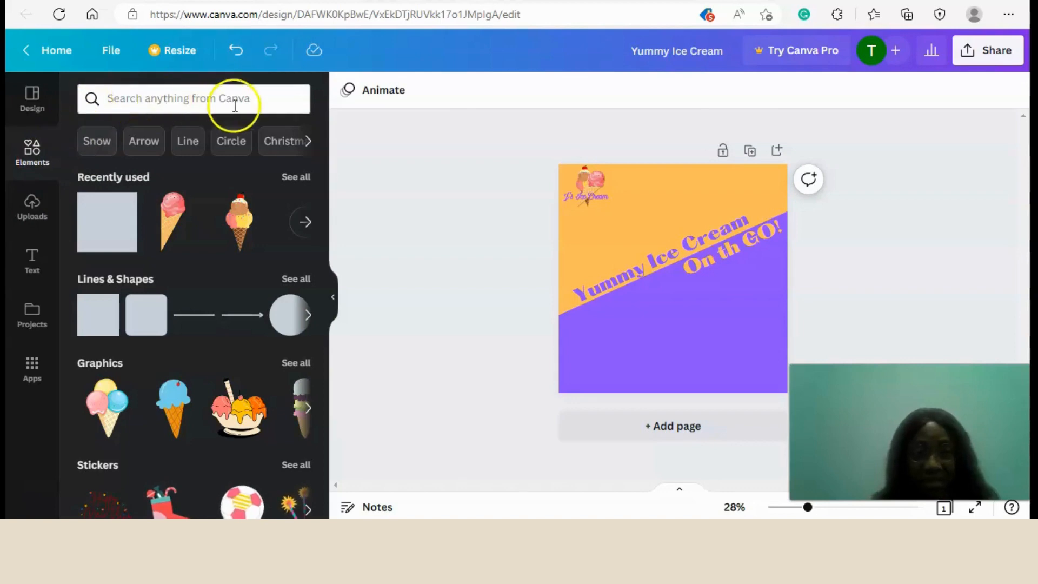
{"action": "left_click", "coordinate": [160, 100]}
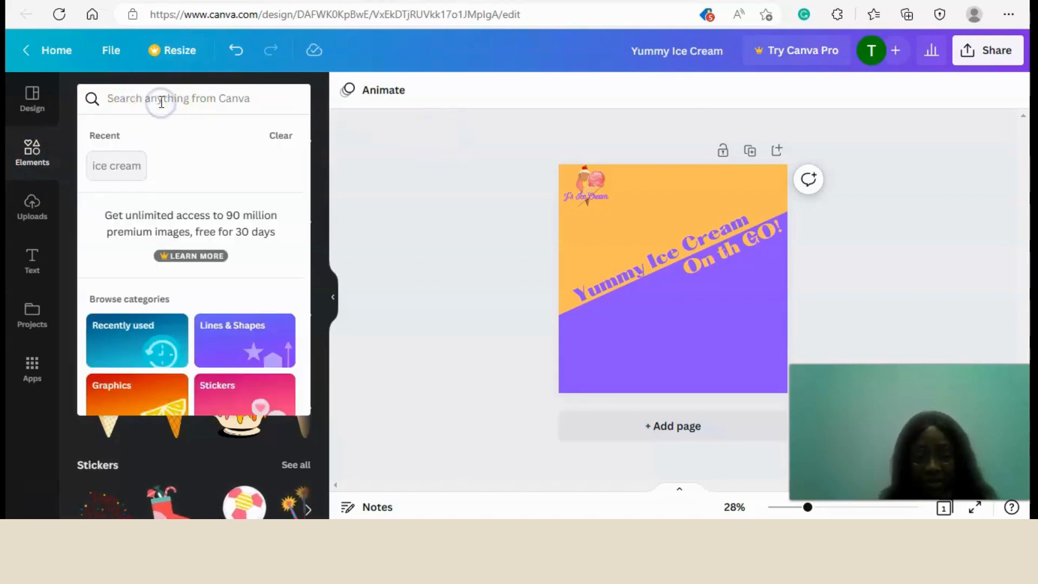
{"action": "type", "text": "ice cream"}
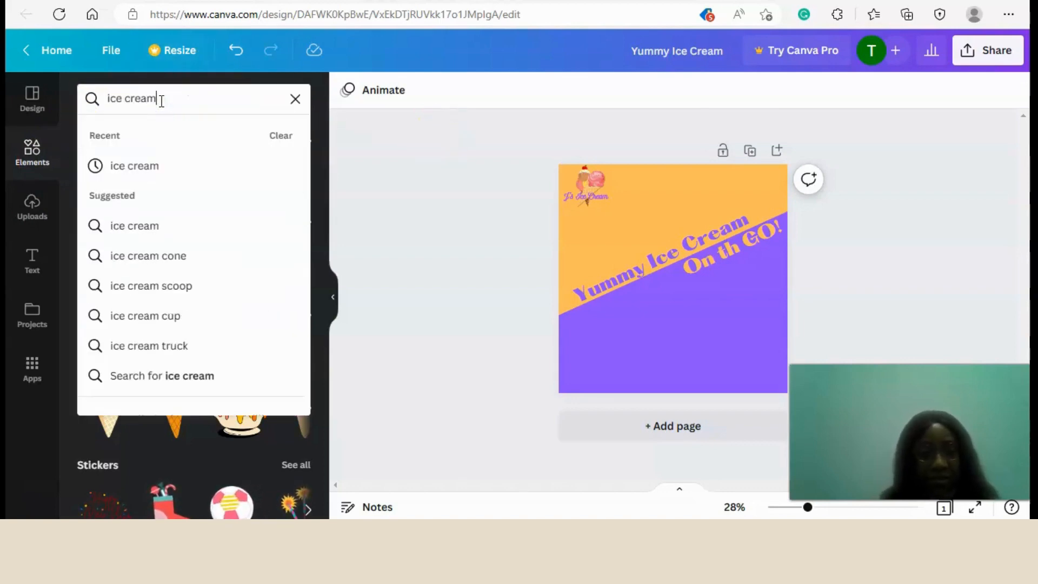
{"action": "key", "text": "Return"}
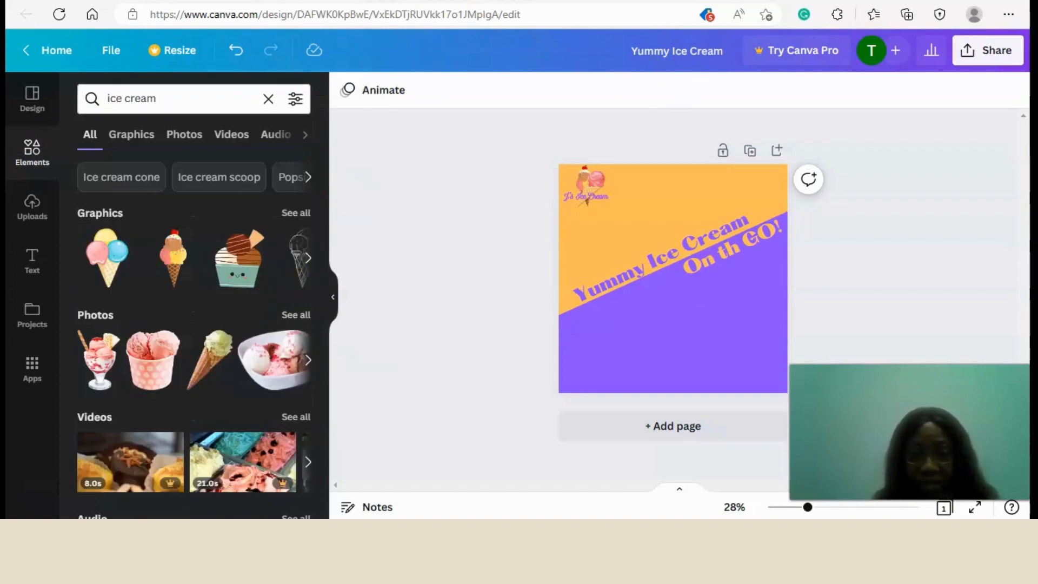
{"action": "left_click", "coordinate": [103, 255]}
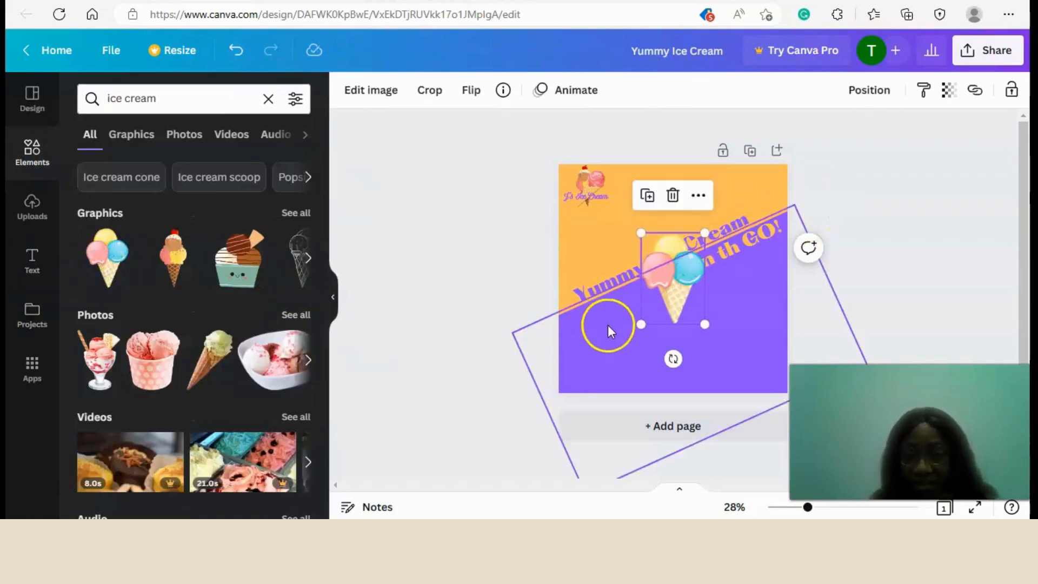
Shrink the three-scoop cone and place it on the orange area near the right edge, at the end of "Yummy Ice Cream".
{"action": "left_click_drag", "start_coordinate": [640, 326], "coordinate": [671, 273]}
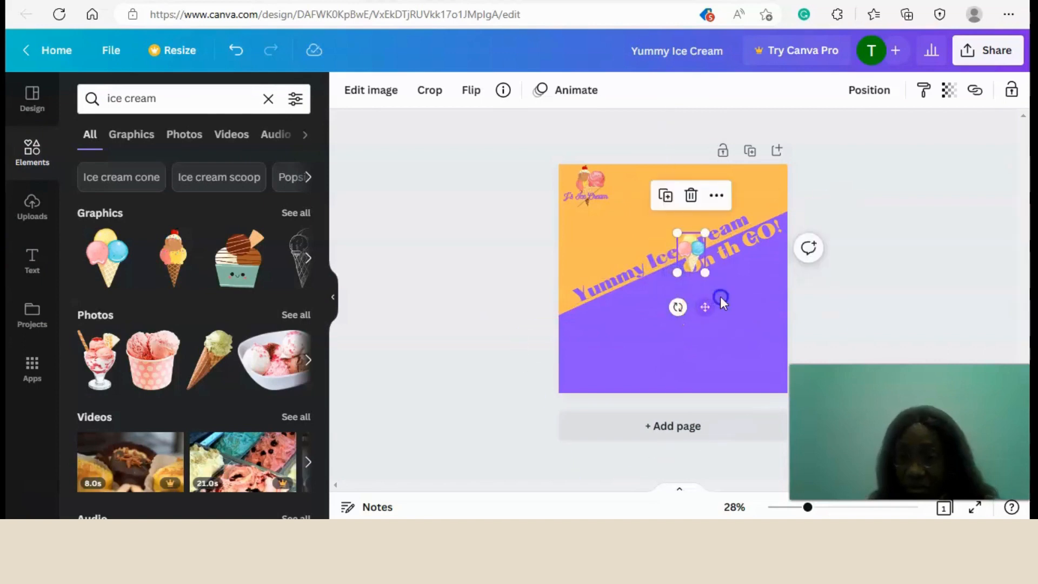
{"action": "left_click_drag", "start_coordinate": [716, 298], "coordinate": [772, 260]}
{"action": "left_click", "coordinate": [665, 219]}
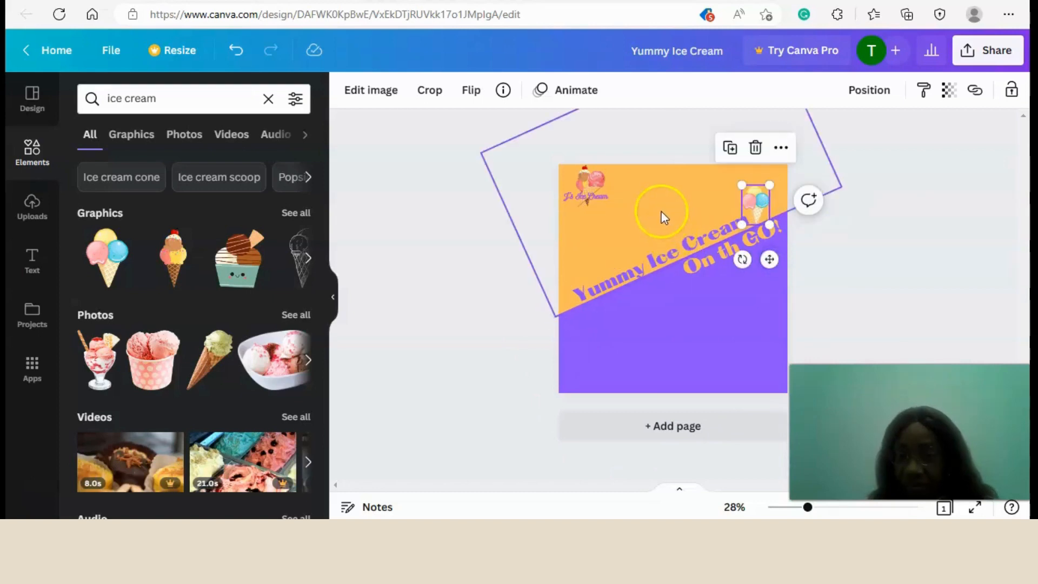
{"action": "left_click", "coordinate": [955, 354]}
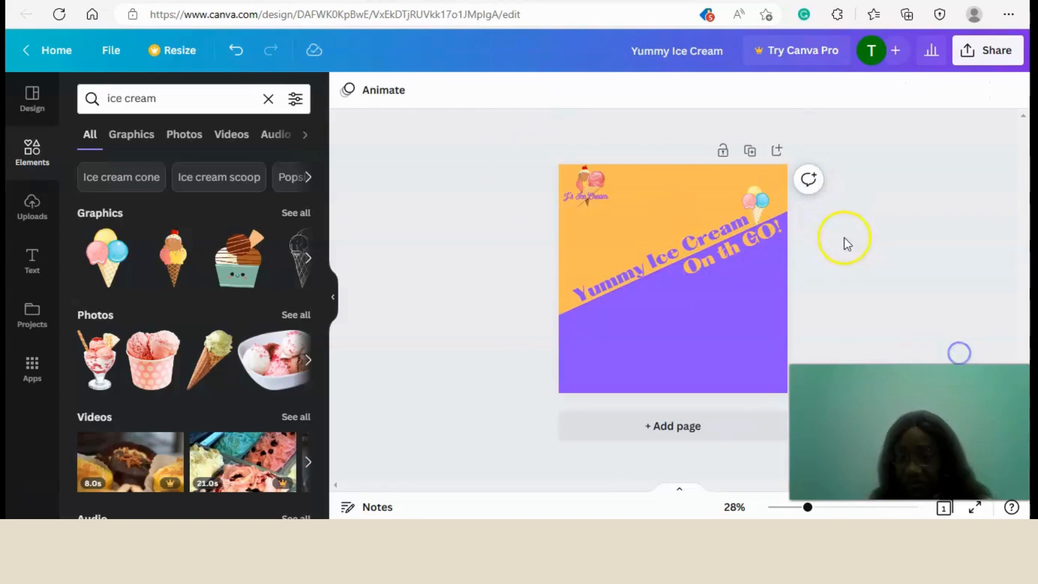
{"action": "left_click", "coordinate": [743, 201]}
{"action": "key", "text": "Right"}
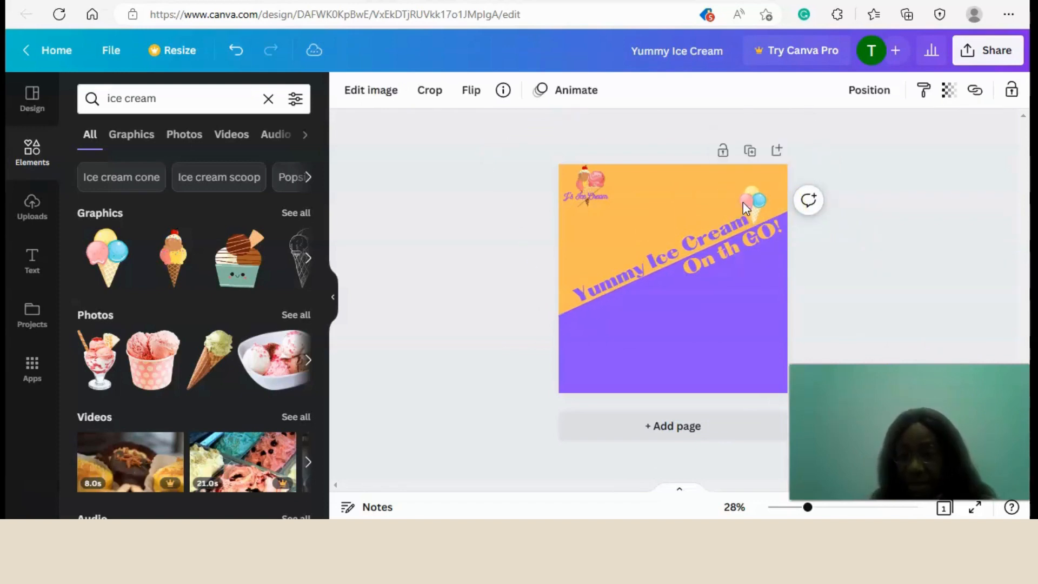
{"action": "left_click", "coordinate": [881, 305]}
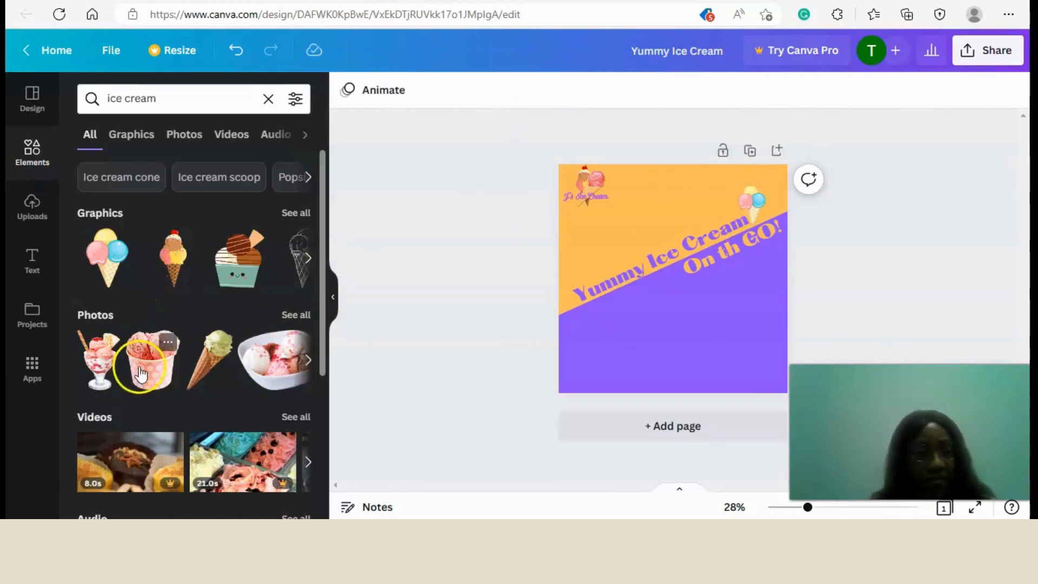
Add the photo of the pink polka-dot ice cream cup, shrink it and place it in the purple area's lower-right corner.
{"action": "scroll", "coordinate": [148, 352], "scroll_direction": "down", "scroll_amount": 1}
{"action": "left_click", "coordinate": [154, 320]}
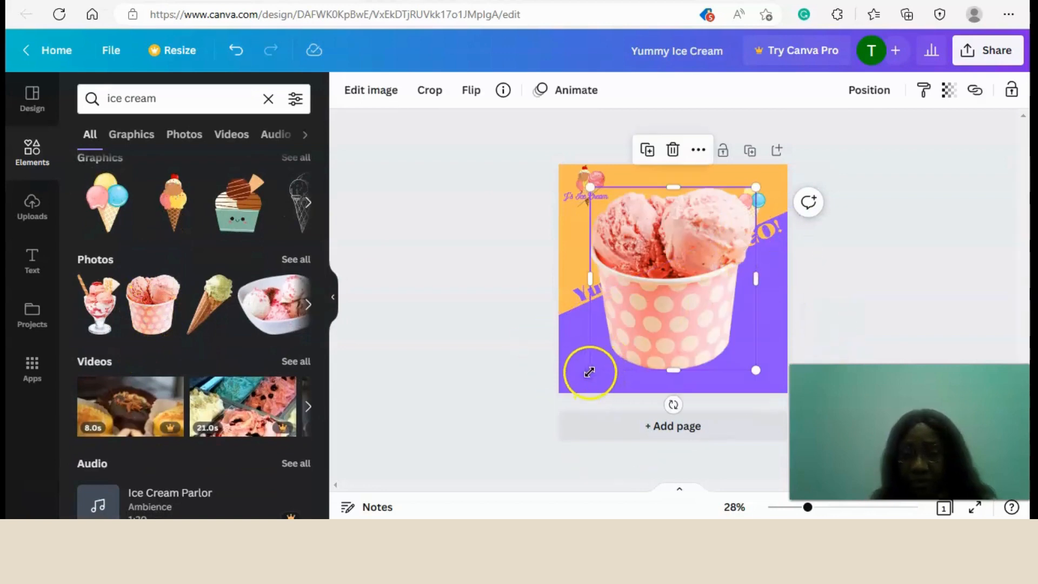
{"action": "left_click_drag", "start_coordinate": [589, 370], "coordinate": [651, 314]}
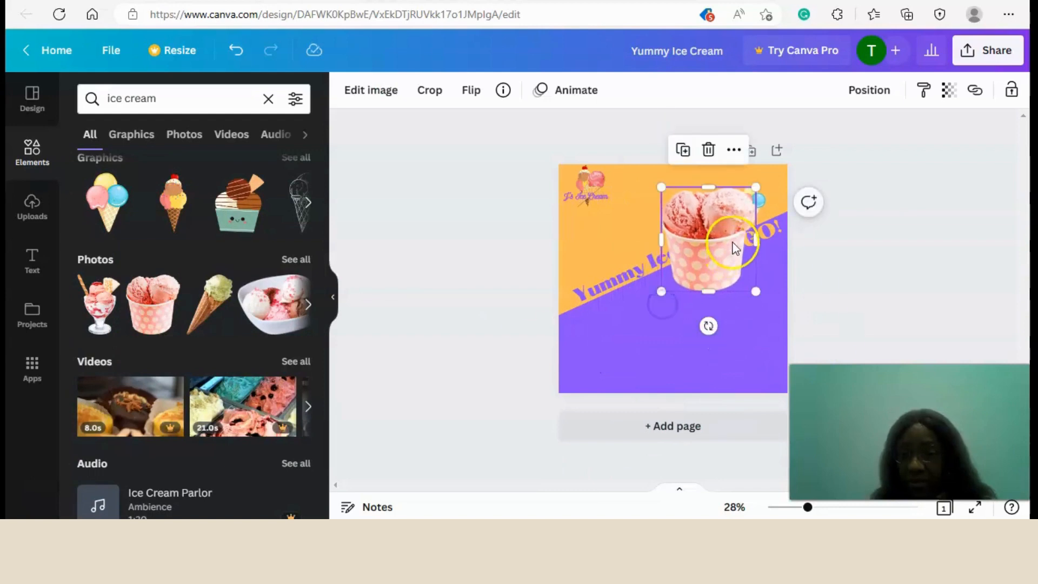
{"action": "left_click_drag", "start_coordinate": [716, 254], "coordinate": [756, 313]}
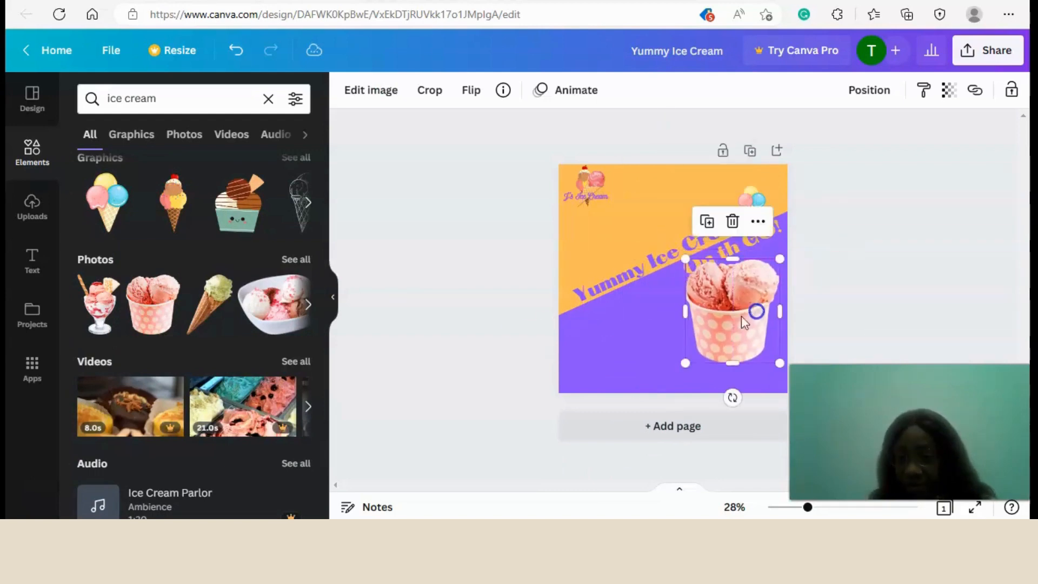
{"action": "left_click_drag", "start_coordinate": [684, 363], "coordinate": [694, 359]}
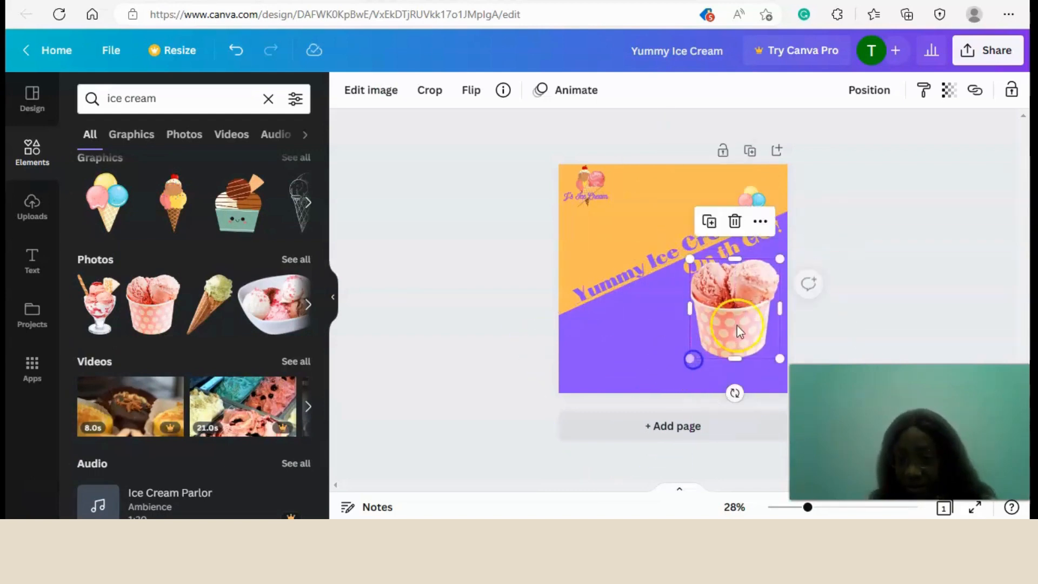
{"action": "left_click_drag", "start_coordinate": [737, 326], "coordinate": [743, 330]}
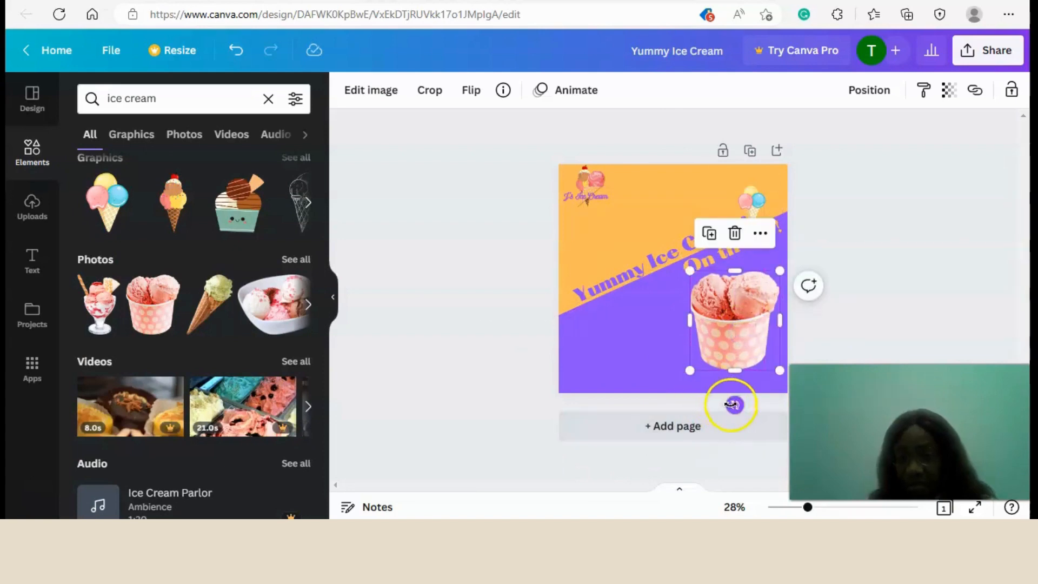
Tilt the pink polka-dot ice cream cup slightly clockwise, deselect it and check the whole post.
{"action": "left_click_drag", "start_coordinate": [734, 404], "coordinate": [724, 403]}
{"action": "left_click_drag", "start_coordinate": [720, 402], "coordinate": [715, 399]}
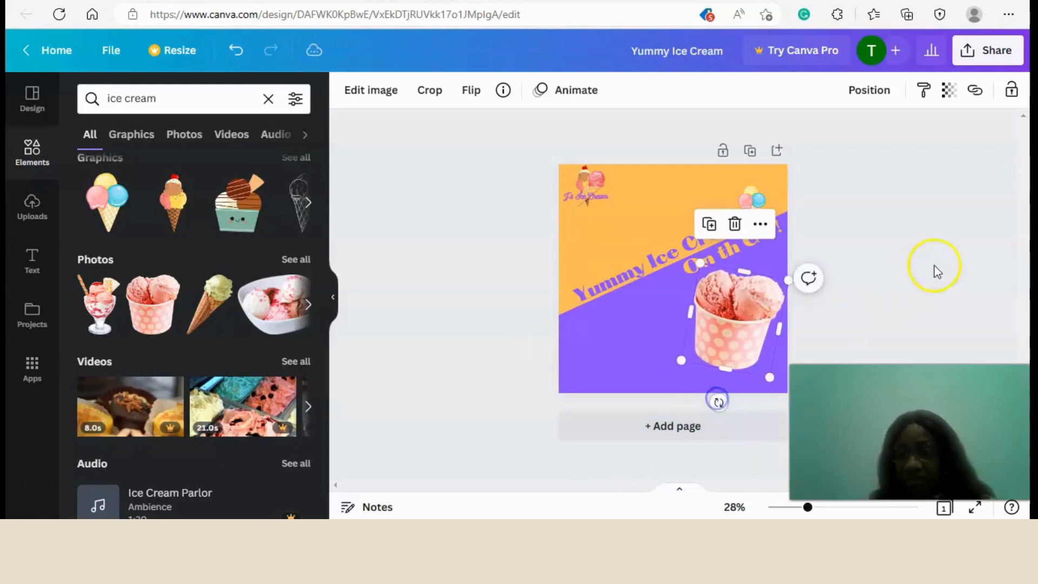
{"action": "left_click", "coordinate": [936, 265]}
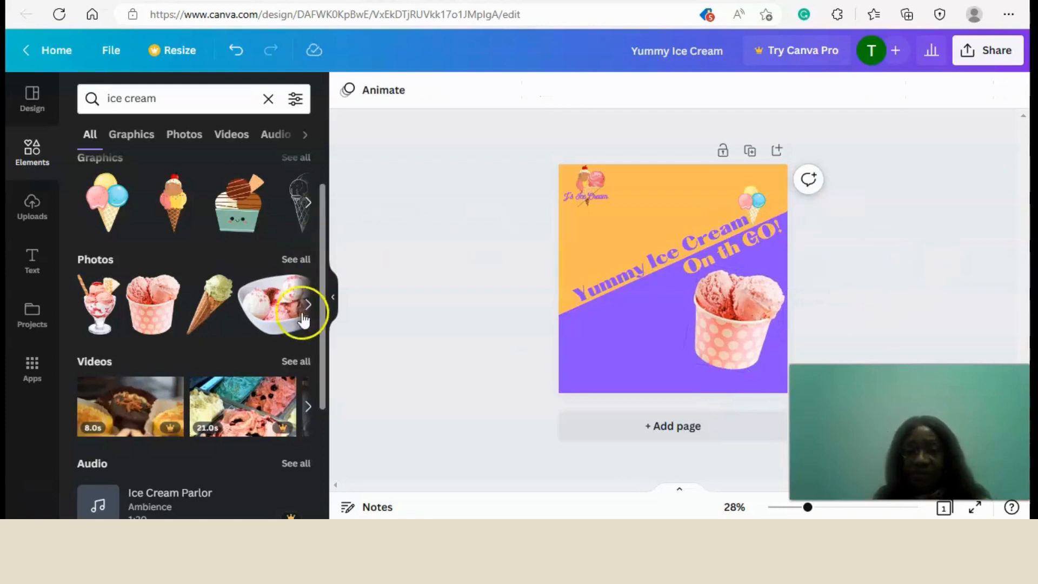
{"action": "left_click", "coordinate": [333, 298]}
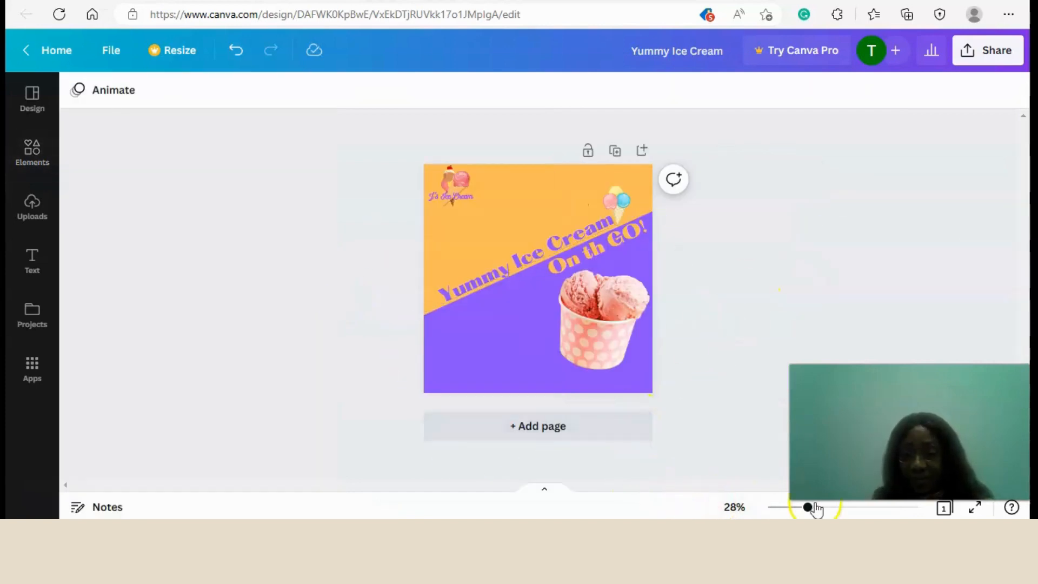
{"action": "mouse_move", "coordinate": [808, 508]}
{"action": "left_mouse_down"}
{"action": "mouse_move", "coordinate": [818, 507]}
{"action": "mouse_move", "coordinate": [806, 507]}
{"action": "left_mouse_up"}
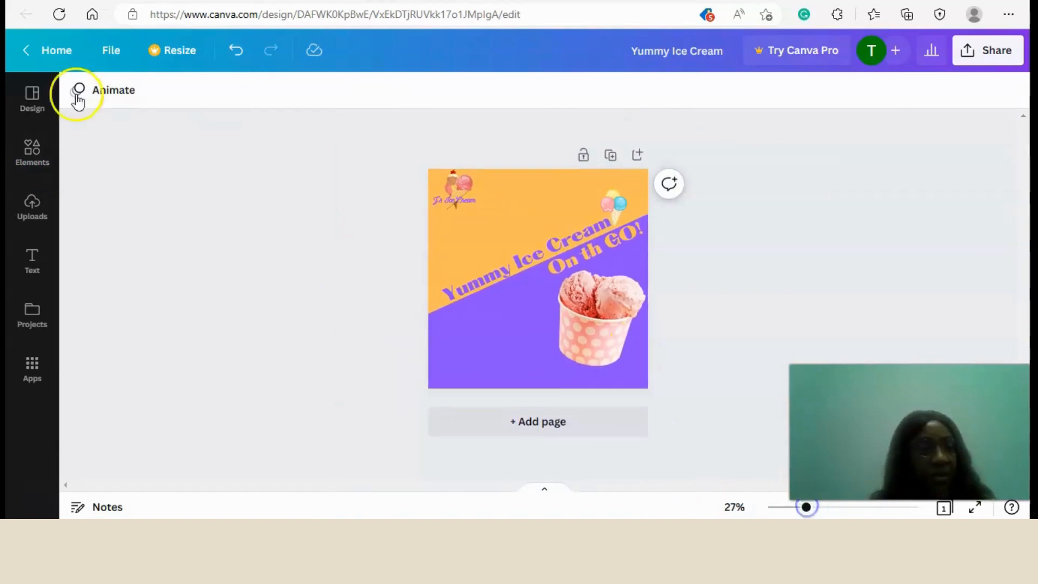
Replace the "ice cream" element search with "Line", add the dashed line and place it on the purple area beside the cup.
{"action": "left_click", "coordinate": [31, 148]}
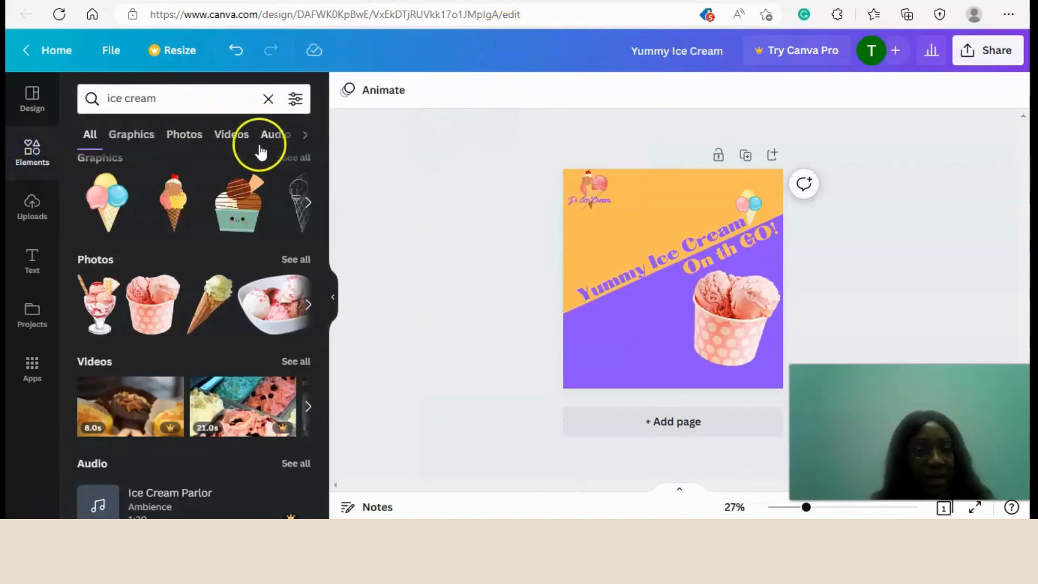
{"action": "left_click", "coordinate": [268, 99]}
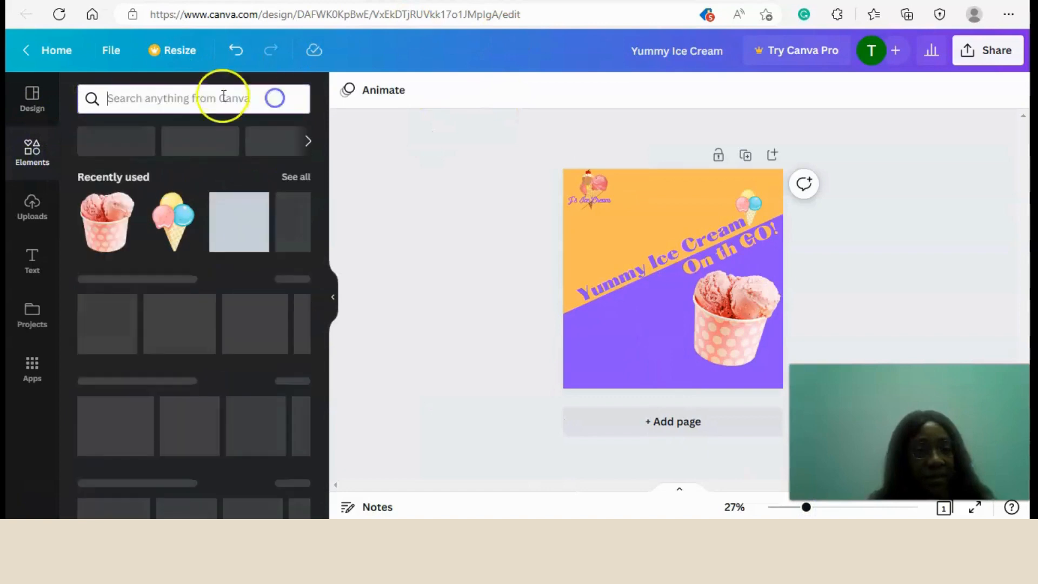
{"action": "left_click", "coordinate": [184, 142]}
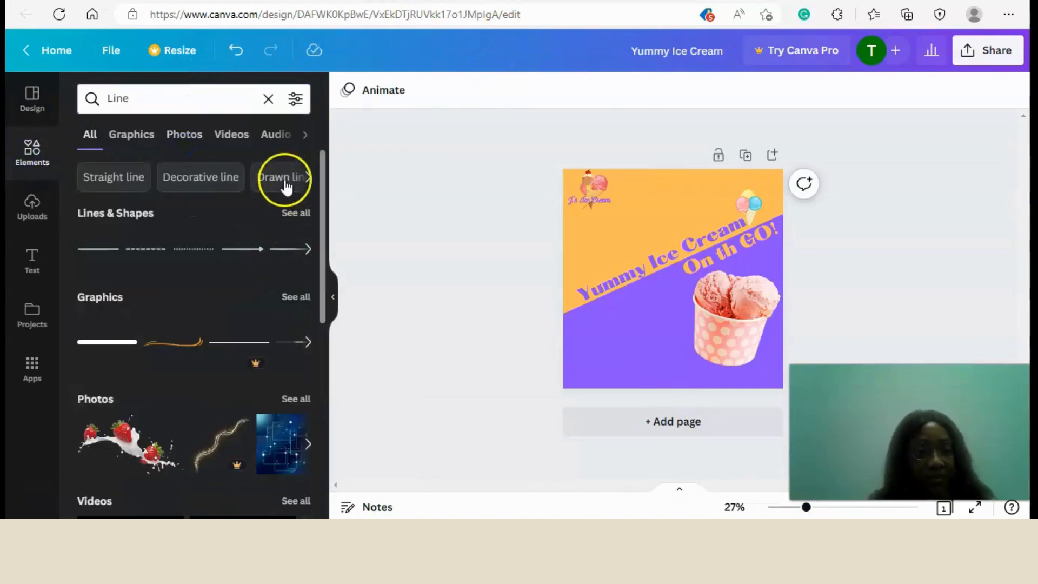
{"action": "left_click", "coordinate": [148, 257]}
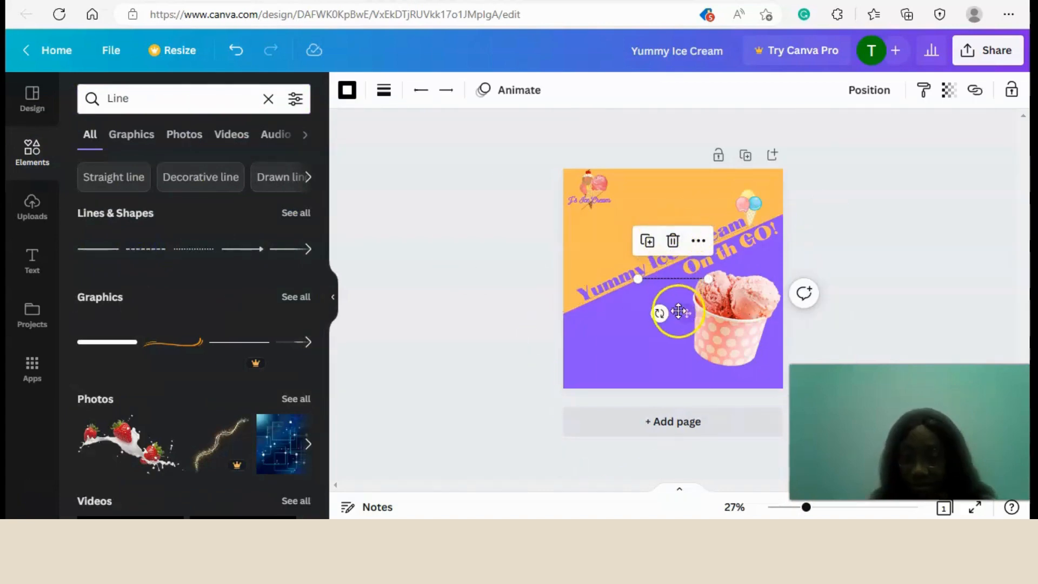
{"action": "left_click_drag", "start_coordinate": [678, 312], "coordinate": [643, 343]}
Set the dashed line's weight to 8 and colour it with the document's orange.
{"action": "left_click", "coordinate": [383, 89]}
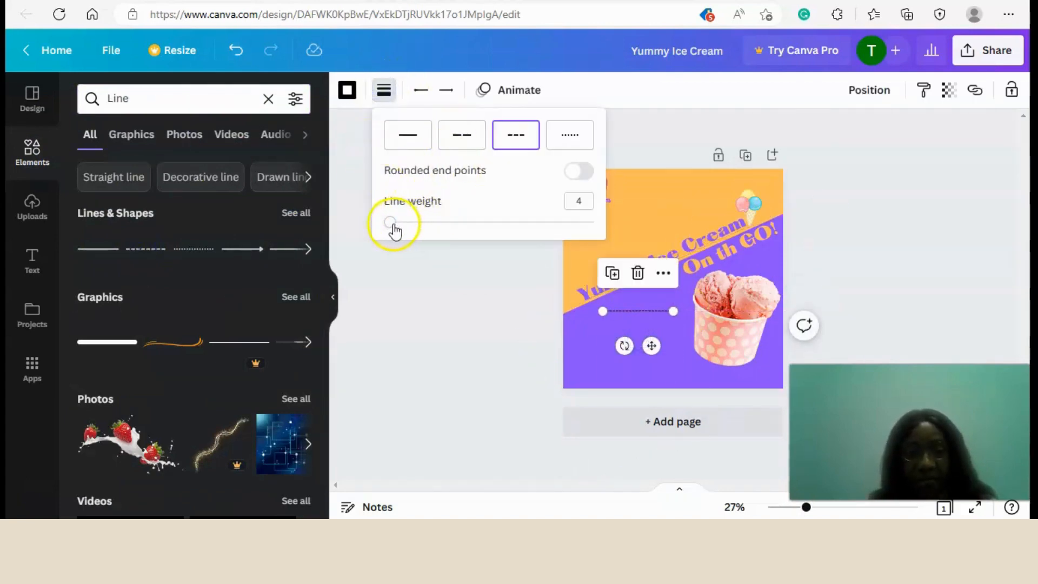
{"action": "left_click_drag", "start_coordinate": [395, 231], "coordinate": [404, 231]}
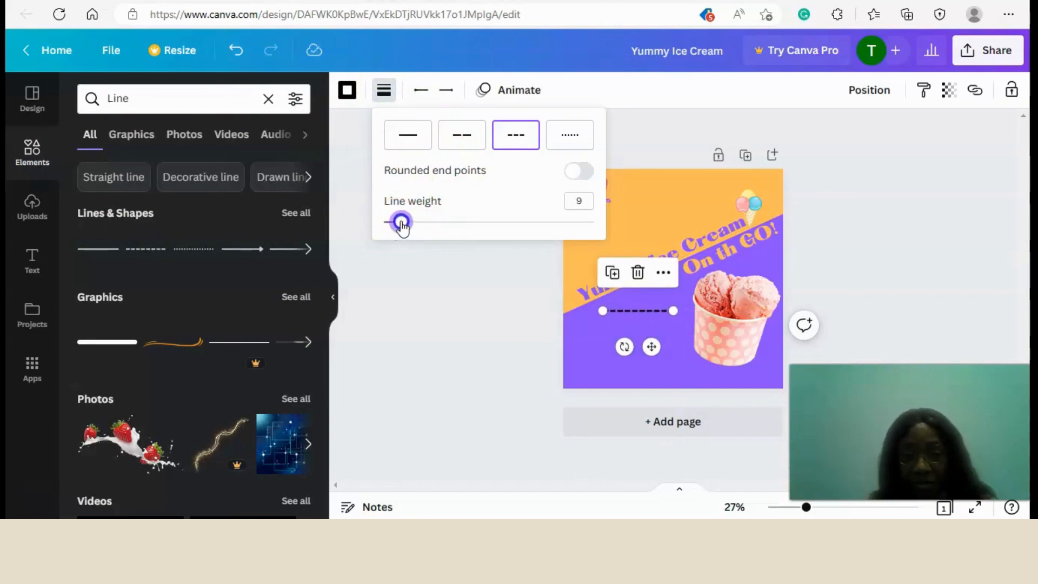
{"action": "left_click", "coordinate": [347, 91]}
{"action": "left_click", "coordinate": [214, 164]}
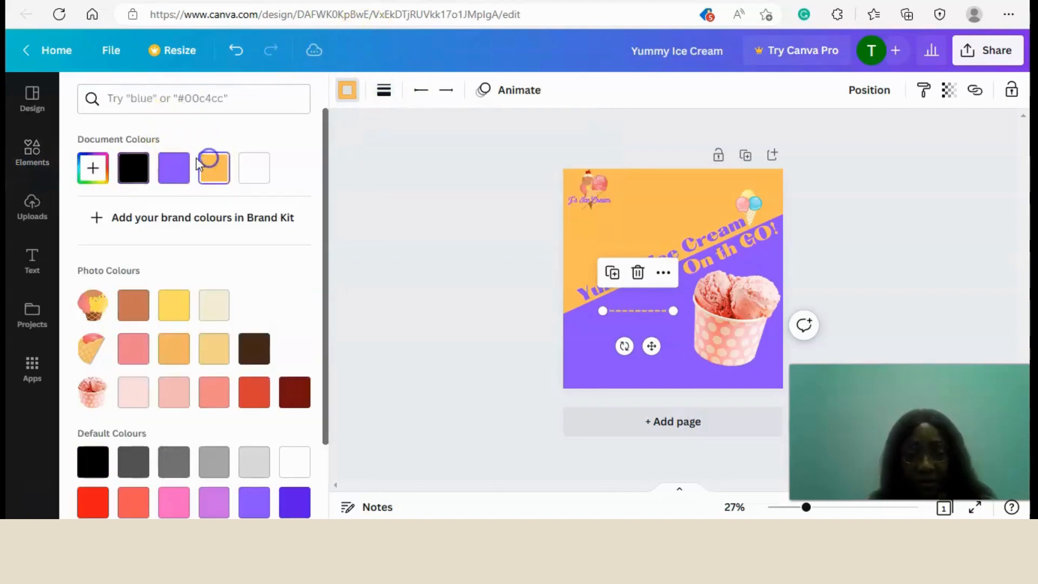
Rotate the dashed line to follow the diagonal headings and lengthen its lower end towards the purple area's left edge.
{"action": "left_click", "coordinate": [606, 328]}
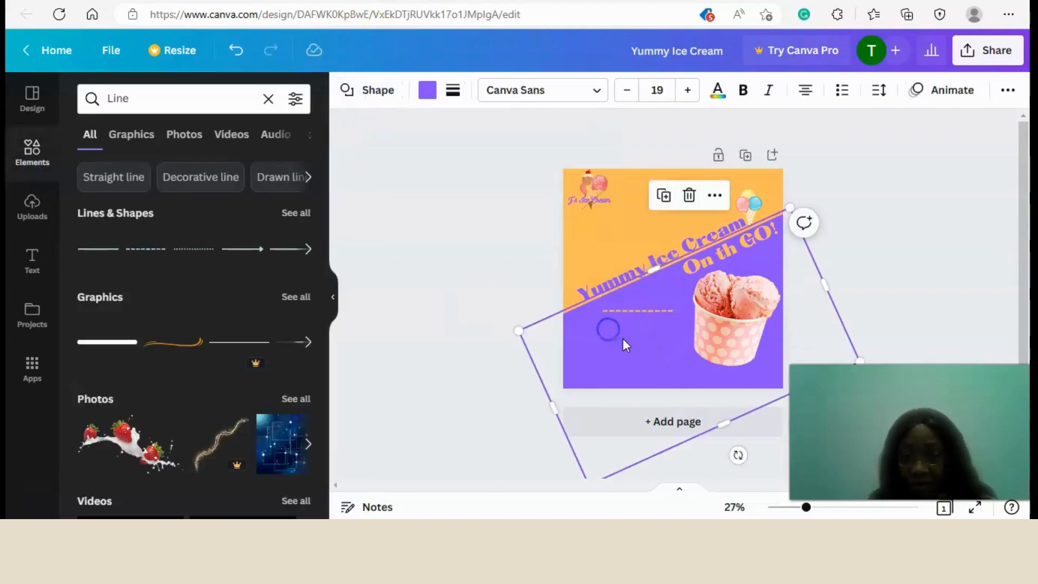
{"action": "left_click", "coordinate": [637, 312]}
{"action": "left_click_drag", "start_coordinate": [625, 346], "coordinate": [672, 318]}
{"action": "left_click", "coordinate": [853, 186]}
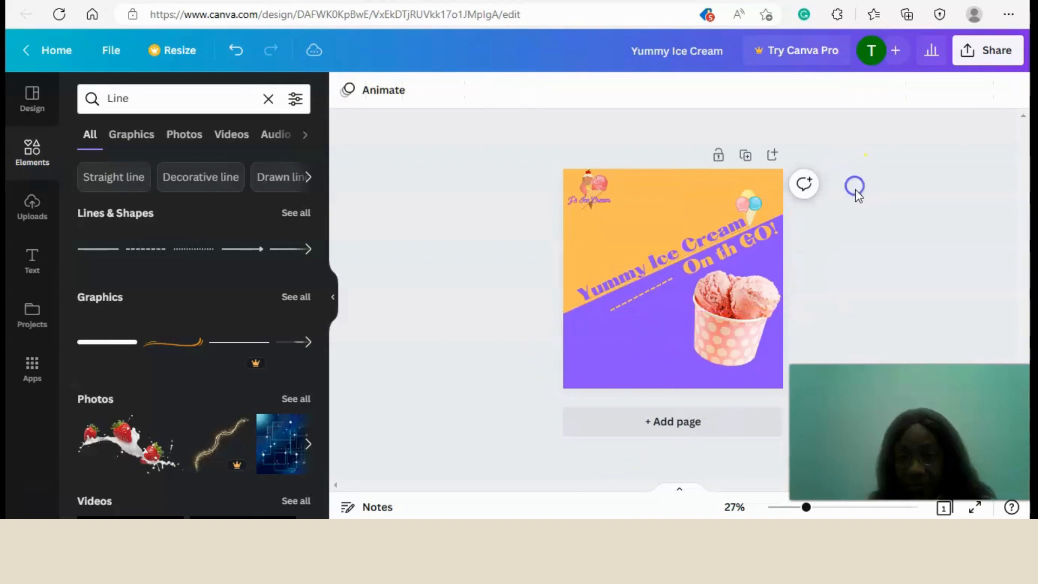
{"action": "left_click", "coordinate": [612, 304]}
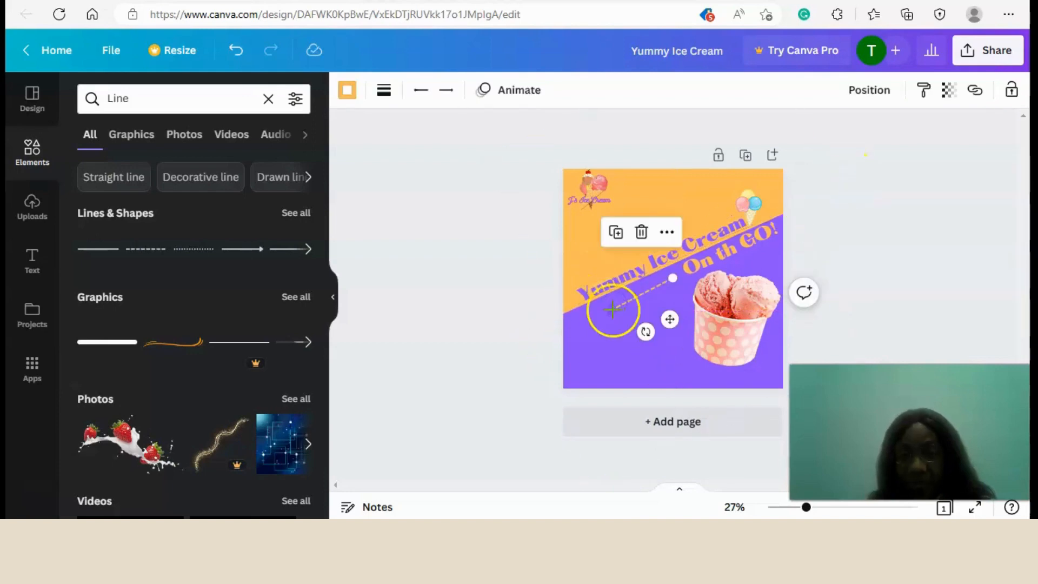
{"action": "left_click_drag", "start_coordinate": [609, 312], "coordinate": [575, 332]}
{"action": "left_click", "coordinate": [1012, 255]}
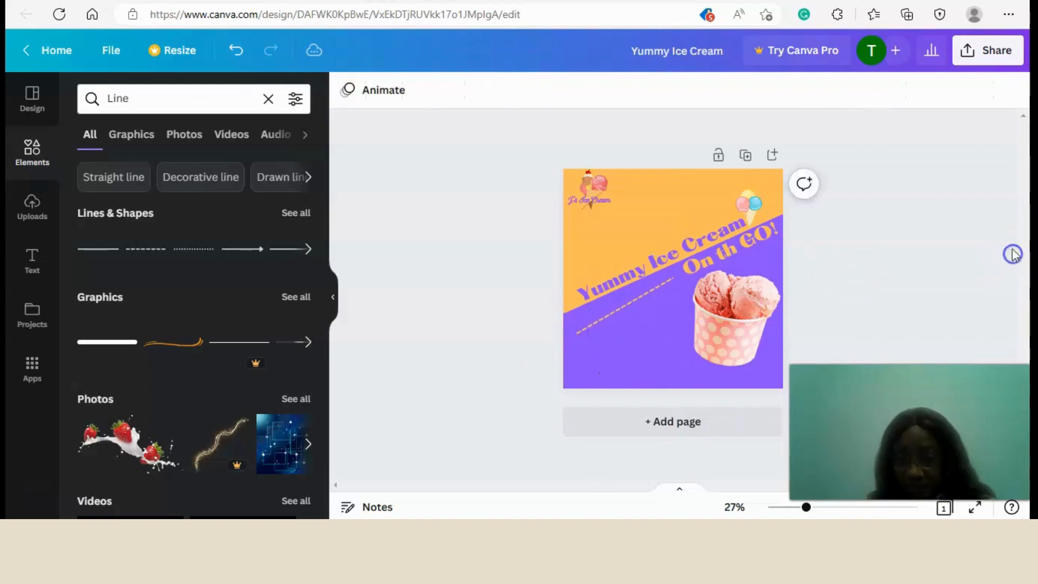
Nudge the dashed line slightly to the right, towards the ice cream cup, and deselect it.
{"action": "left_click", "coordinate": [660, 293]}
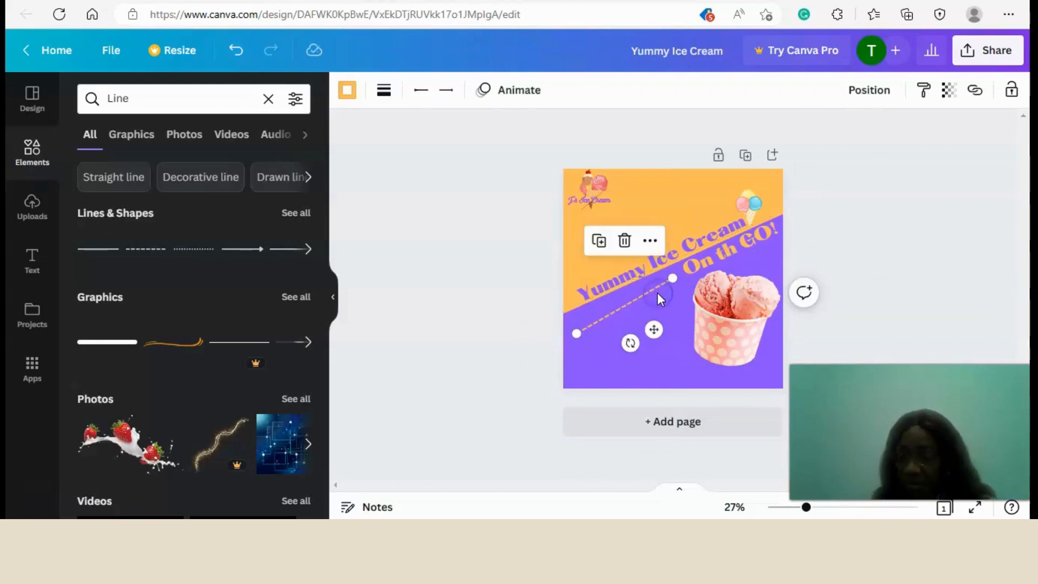
{"action": "key", "text": "Right"}
{"action": "key", "text": "Right"}
{"action": "key", "text": "Right"}
{"action": "key", "text": "Right"}
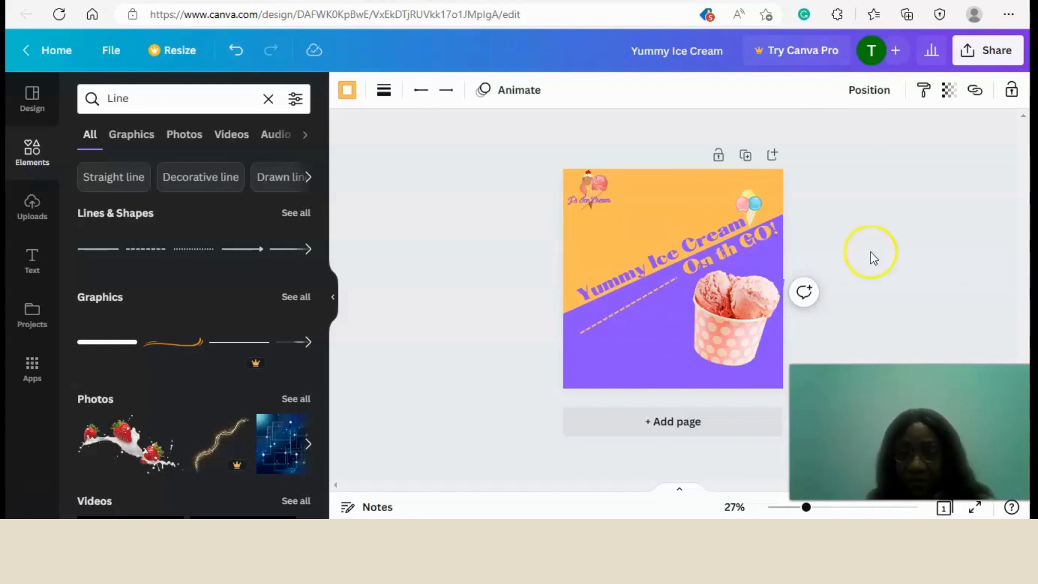
{"action": "left_click", "coordinate": [481, 316]}
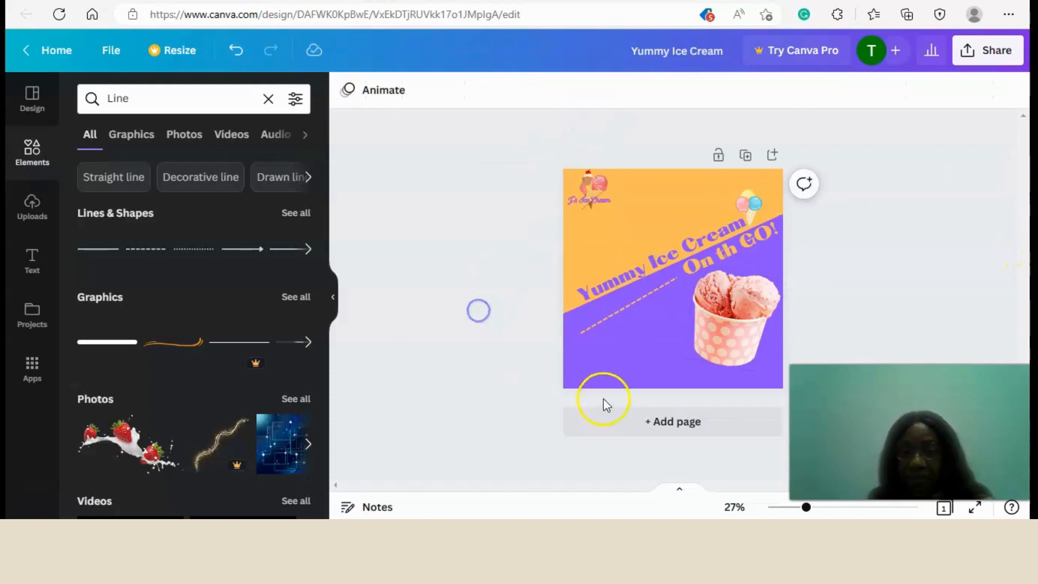
Duplicate the dashed line, place the copy below the original and stretch the copy's lower end slightly downwards.
{"action": "left_click", "coordinate": [613, 313]}
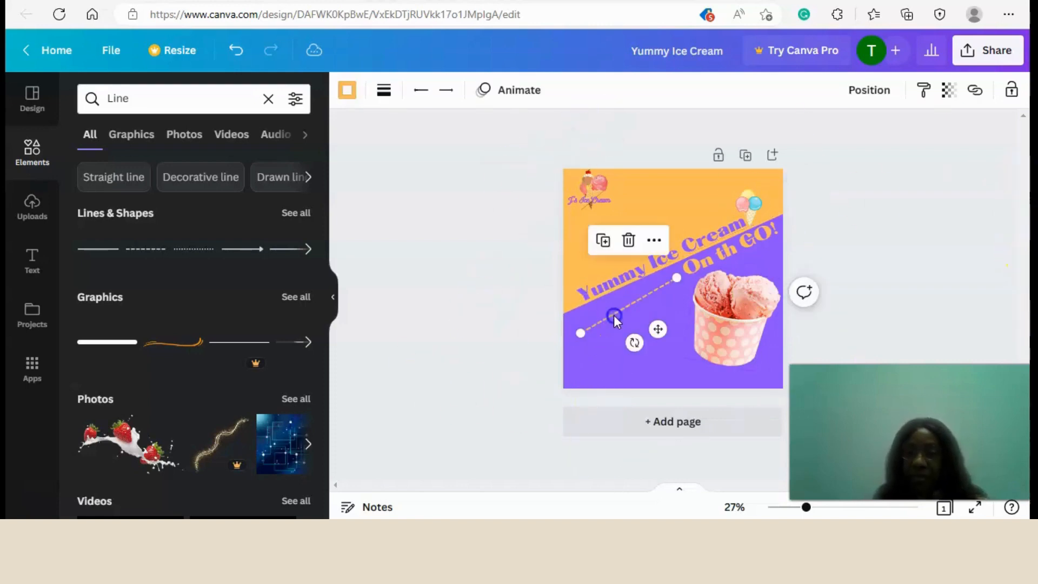
{"action": "left_click", "coordinate": [601, 239]}
{"action": "left_click_drag", "start_coordinate": [625, 325], "coordinate": [656, 348]}
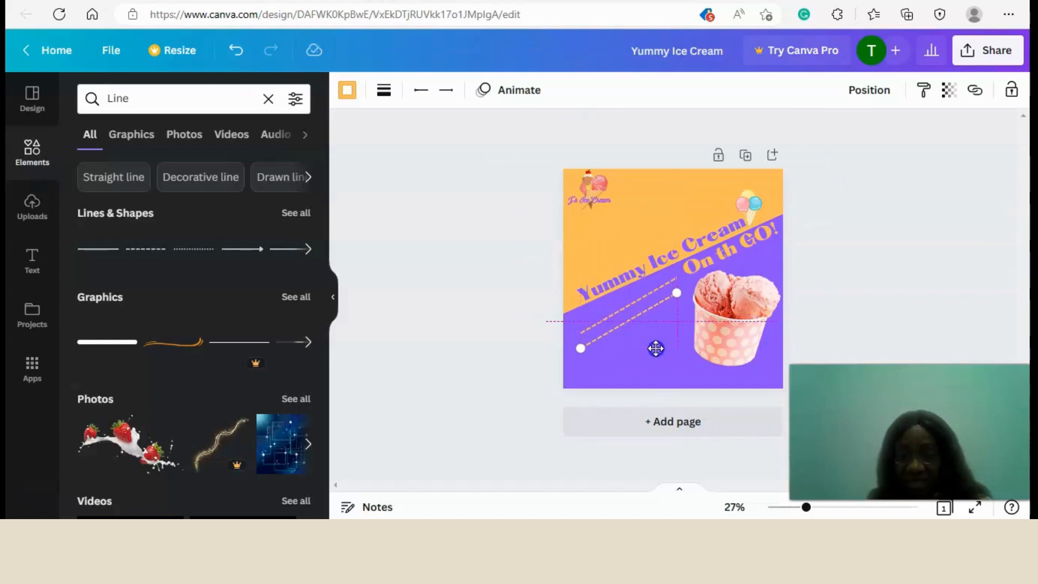
{"action": "left_click_drag", "start_coordinate": [655, 348], "coordinate": [659, 352]}
{"action": "left_click_drag", "start_coordinate": [584, 346], "coordinate": [574, 355]}
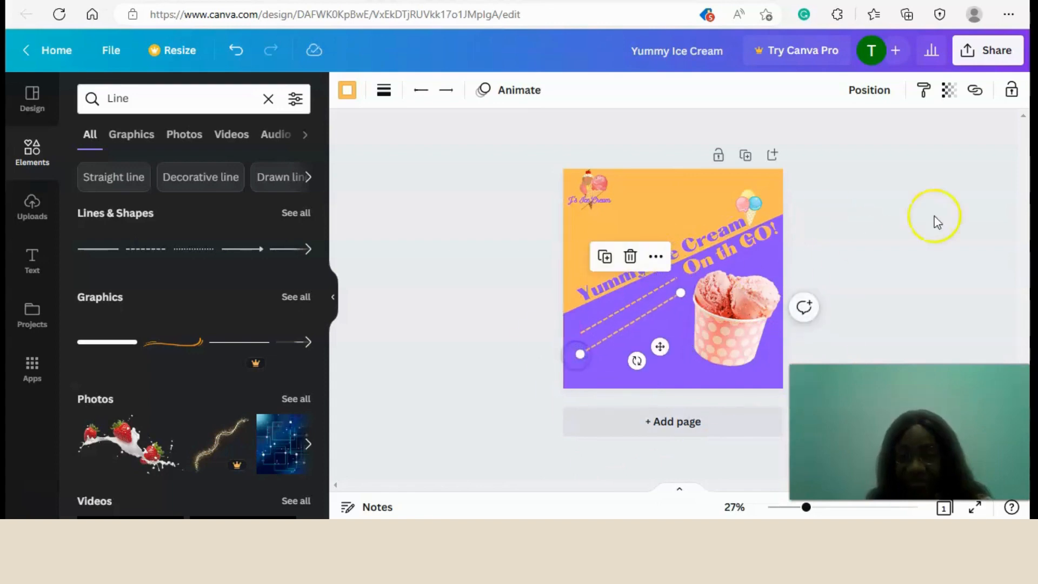
{"action": "left_click", "coordinate": [953, 215]}
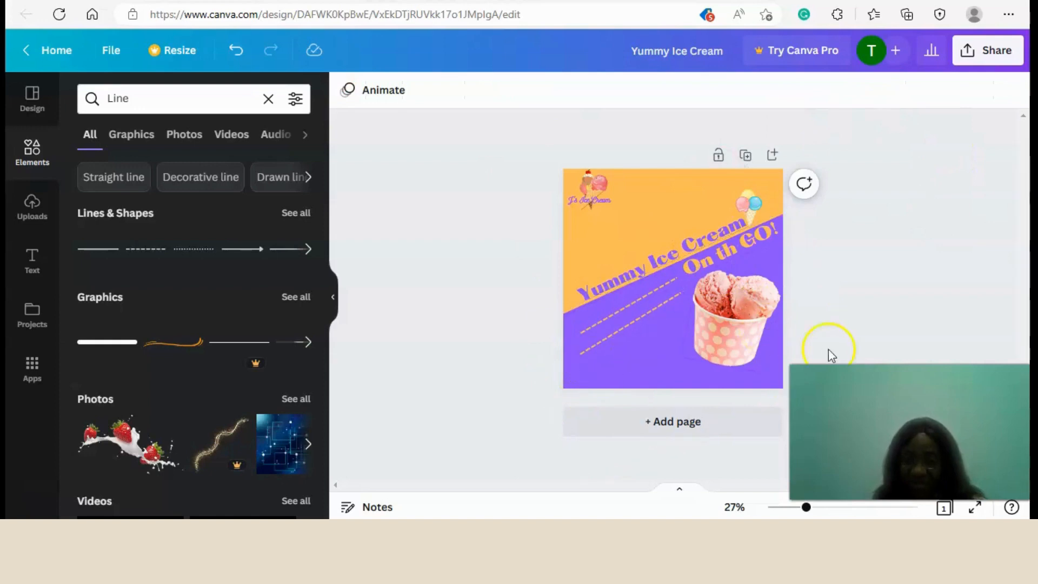
Nudge the upper dashed line up closer to "Yummy Ice Cream" and remove the lower dashed line.
{"action": "left_click", "coordinate": [594, 348]}
{"action": "key", "text": "ctrl+c"}
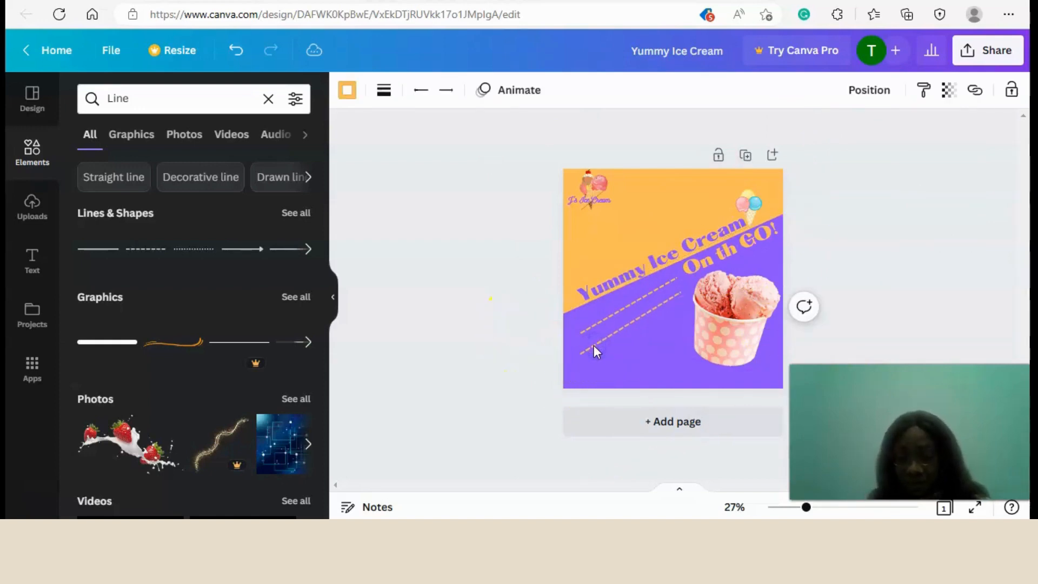
{"action": "left_click", "coordinate": [876, 270]}
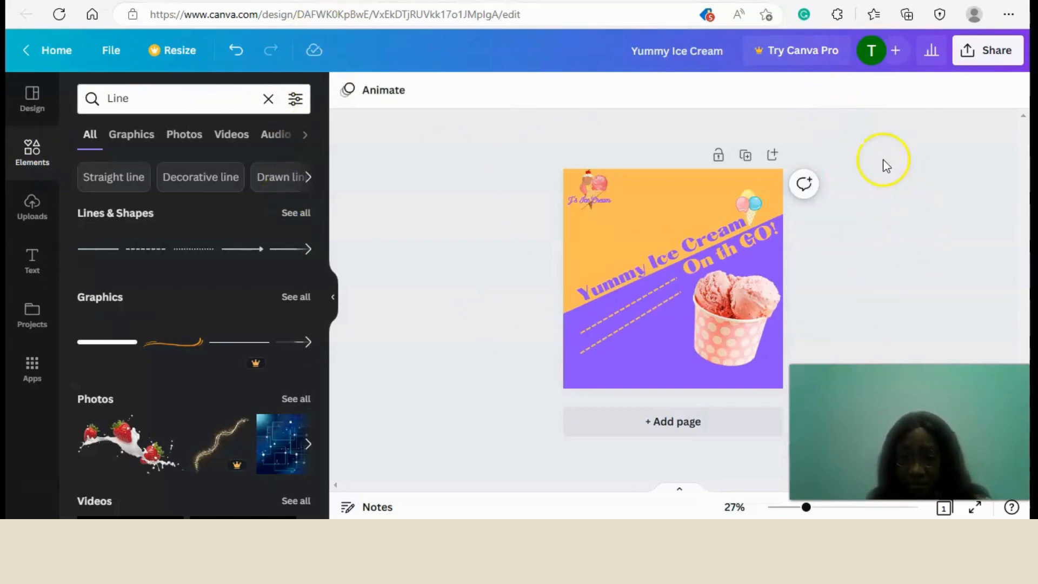
{"action": "left_click", "coordinate": [627, 309]}
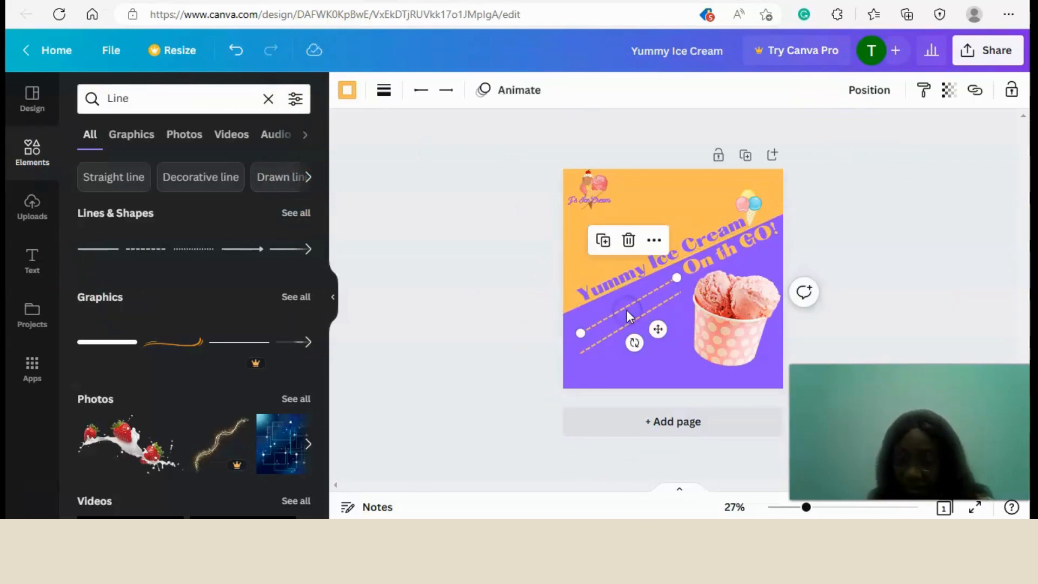
{"action": "key", "text": "Up"}
{"action": "key", "text": "Up"}
{"action": "key", "text": "Up"}
{"action": "key", "text": "Up"}
{"action": "key", "text": "Up"}
{"action": "key", "text": "Up"}
{"action": "key", "text": "Up"}
{"action": "key", "text": "Up"}
{"action": "key", "text": "Up"}
{"action": "key", "text": "Up"}
{"action": "key", "text": "Up"}
{"action": "key", "text": "Up"}
{"action": "key", "text": "Up"}
{"action": "key", "text": "Up"}
{"action": "key", "text": "Up"}
{"action": "key", "text": "Up"}
{"action": "key", "text": "Up"}
{"action": "key", "text": "Up"}
{"action": "key", "text": "Up"}
{"action": "key", "text": "Up"}
{"action": "left_click", "coordinate": [634, 311]}
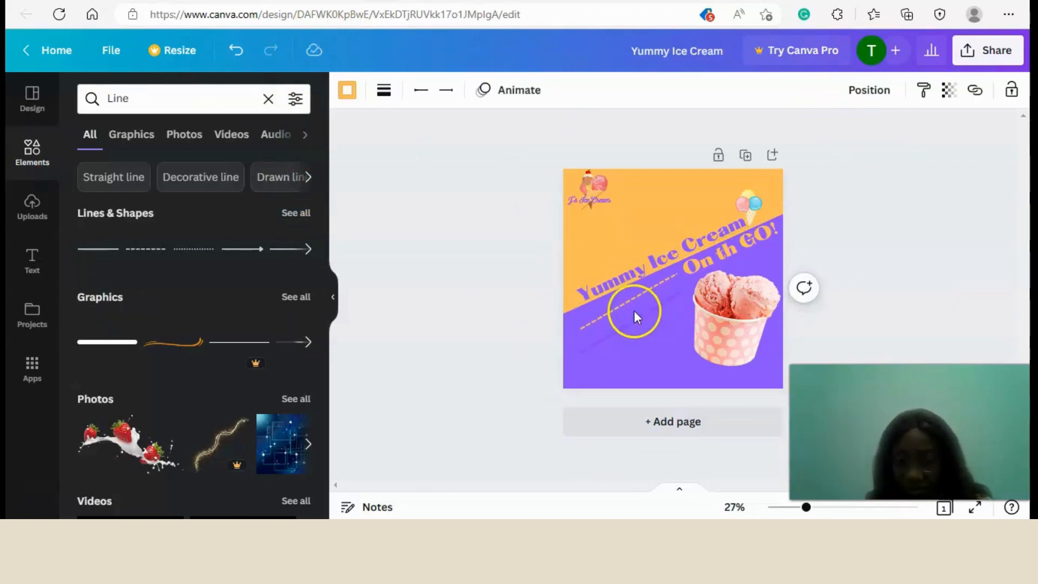
Rotate the remaining dashed line to -26°, place a duplicate just below it, nudge the duplicate up and deselect it.
{"action": "mouse_move", "coordinate": [636, 342]}
{"action": "left_mouse_down"}
{"action": "mouse_move", "coordinate": [628, 361]}
{"action": "mouse_move", "coordinate": [647, 355]}
{"action": "left_mouse_up"}
{"action": "left_click", "coordinate": [616, 330]}
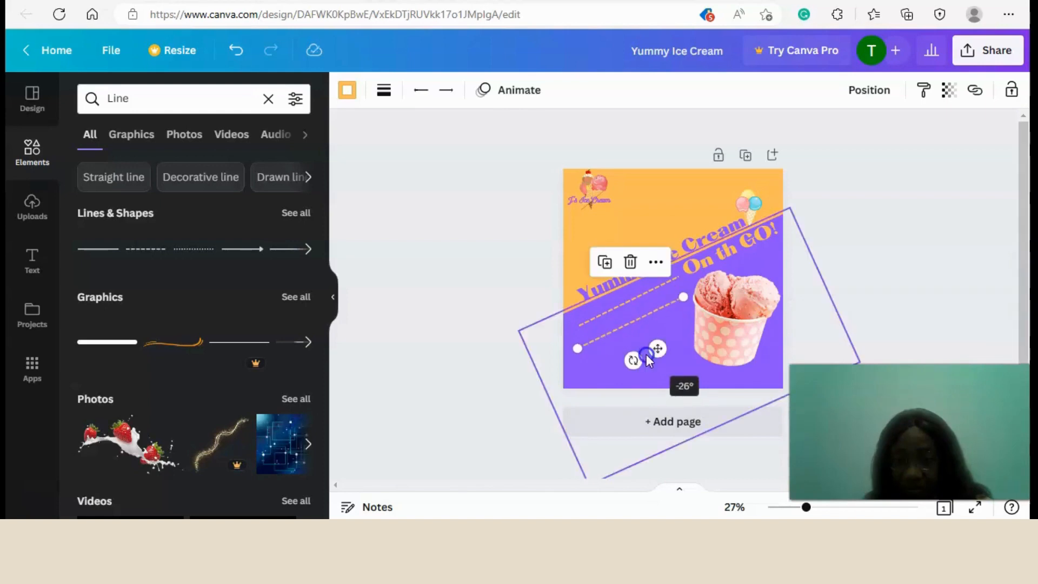
{"action": "left_click", "coordinate": [683, 330]}
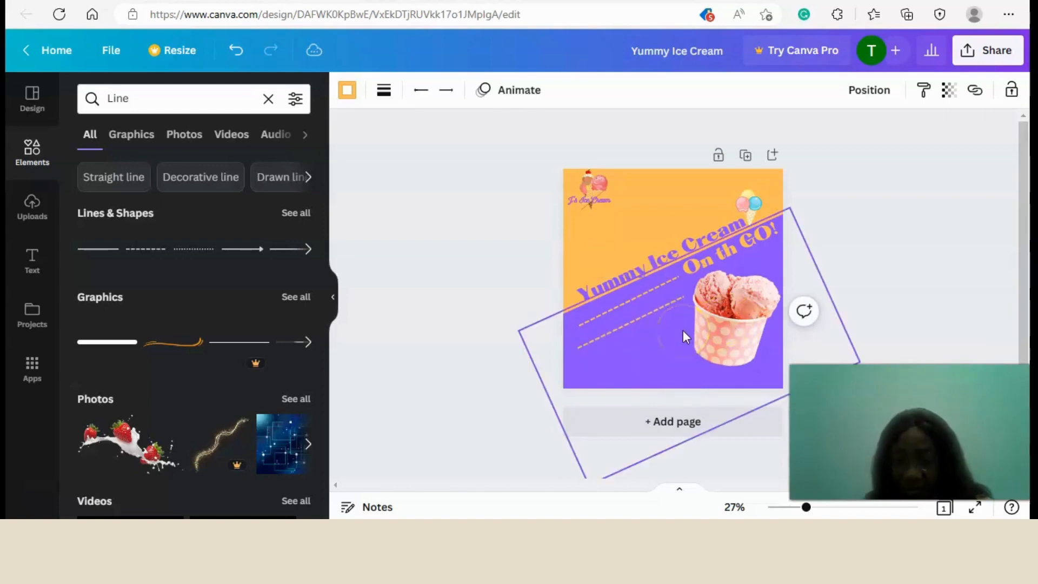
{"action": "left_click", "coordinate": [682, 330]}
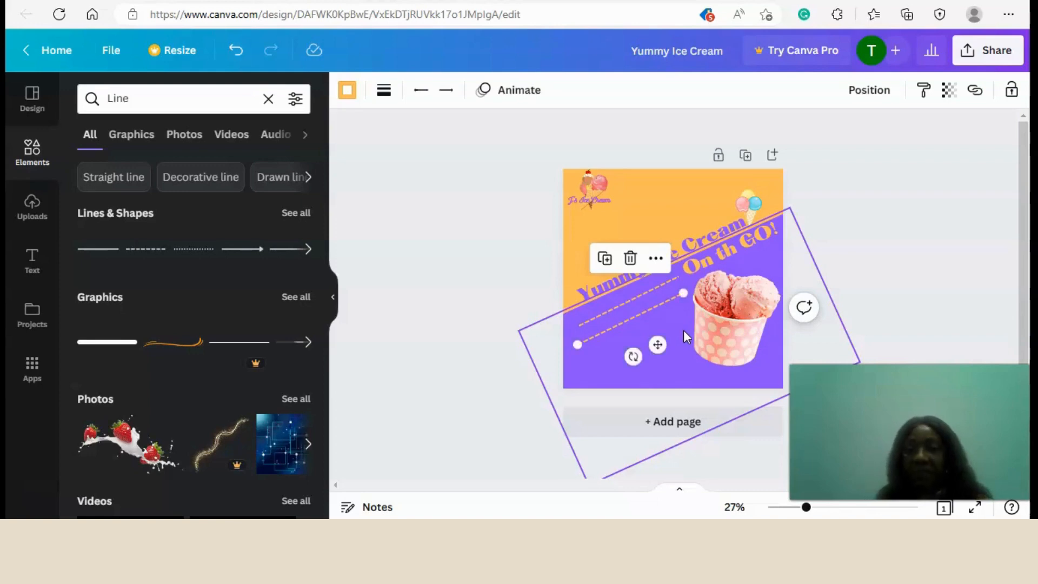
{"action": "left_click", "coordinate": [503, 280]}
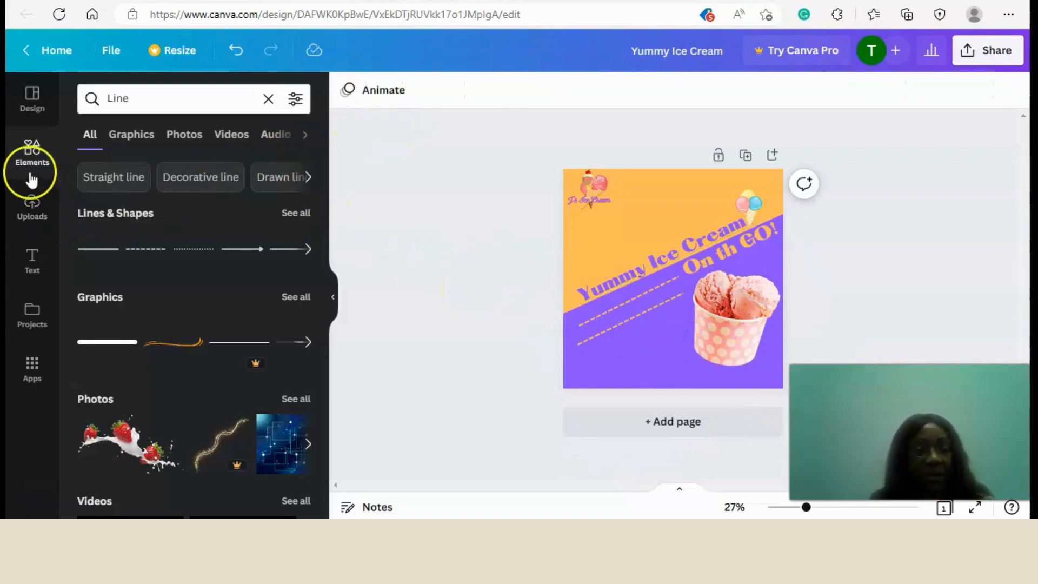
Add a body text box at the bottom of the purple area and replace its placeholder with the shop's street address.
{"action": "left_click", "coordinate": [30, 264]}
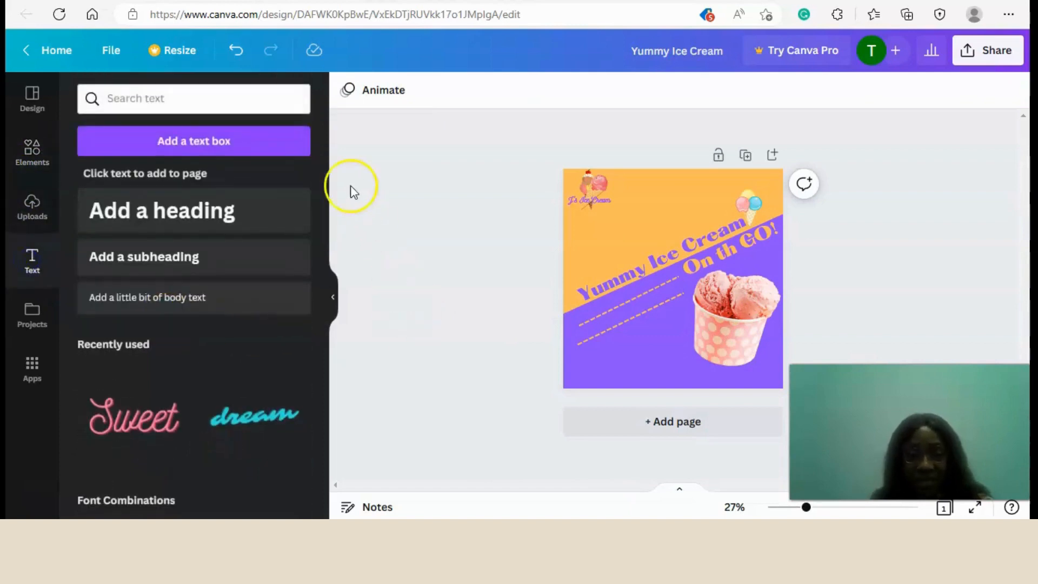
{"action": "left_click", "coordinate": [158, 299]}
{"action": "left_click_drag", "start_coordinate": [691, 322], "coordinate": [654, 406]}
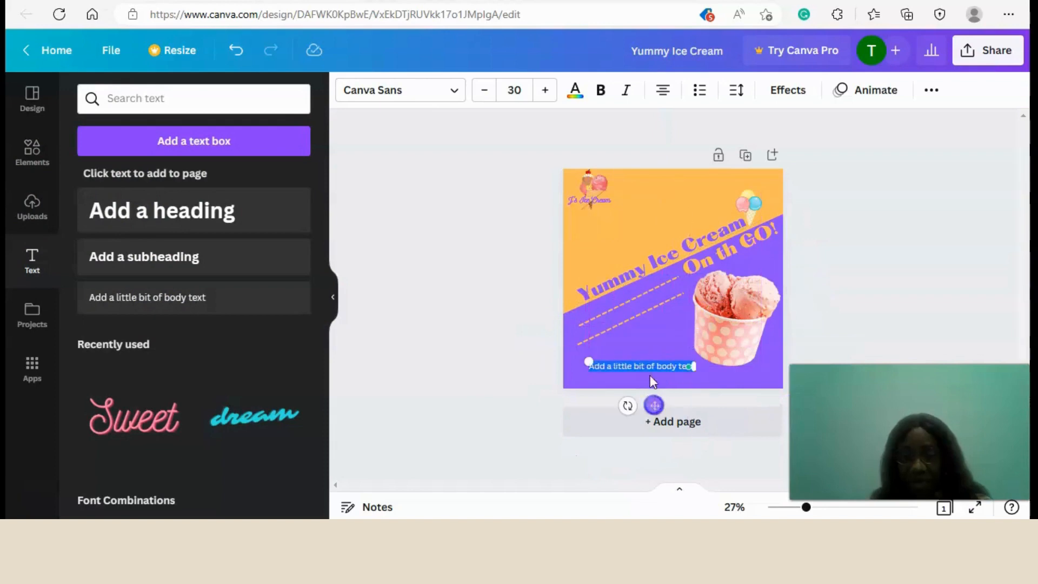
{"action": "left_click", "coordinate": [641, 359]}
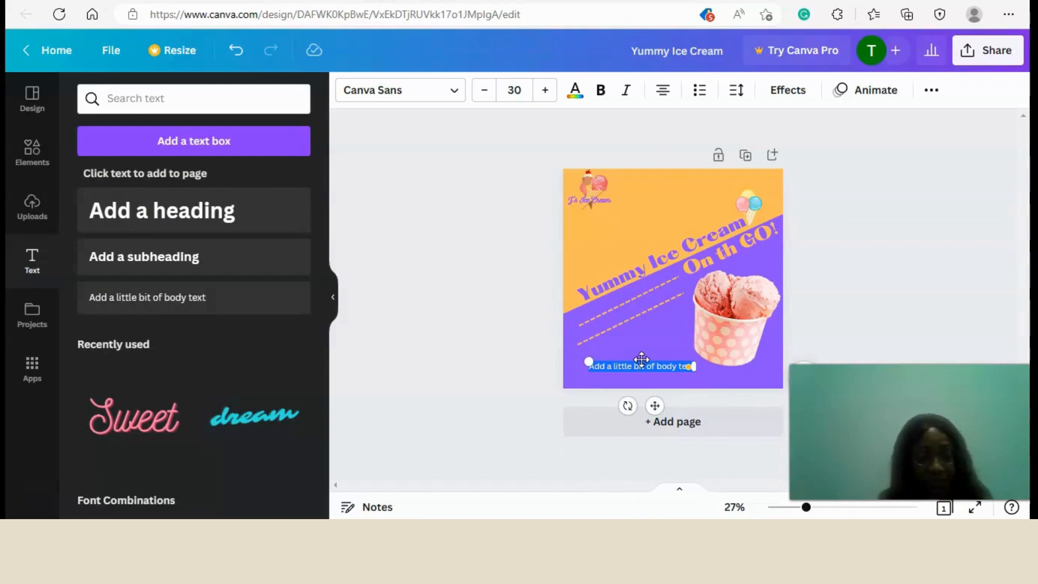
{"action": "key", "text": "BackSpace"}
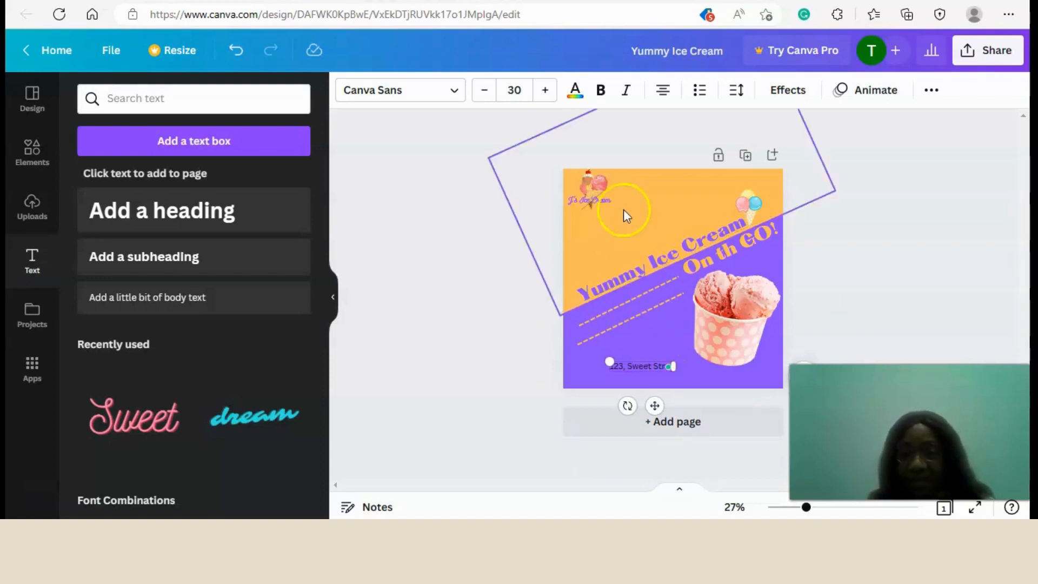
Set the address text to the Alata font and colour it with the document's orange.
{"action": "left_click", "coordinate": [453, 90]}
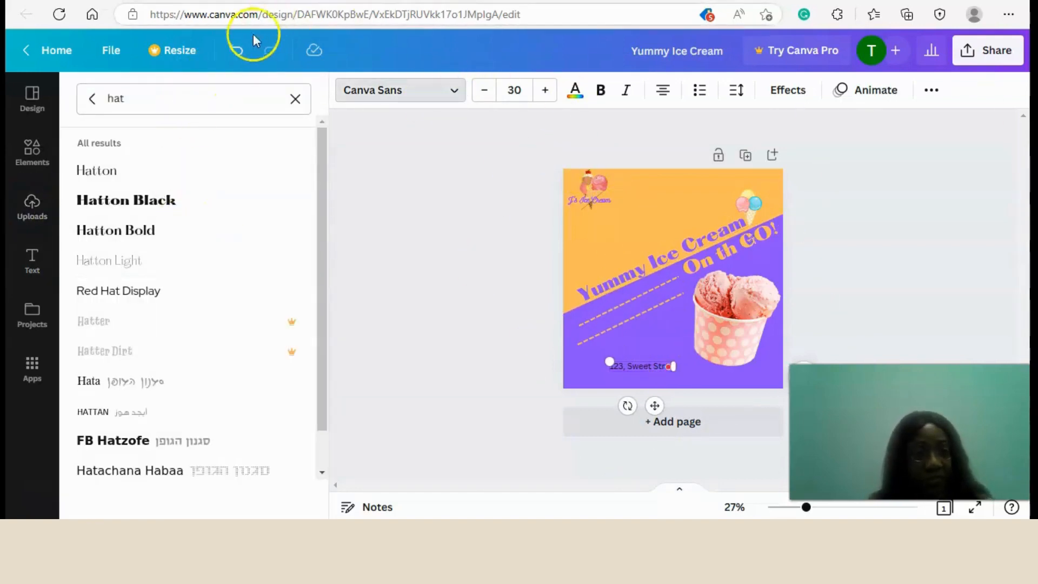
{"action": "left_click", "coordinate": [295, 100]}
{"action": "type", "text": "alata"}
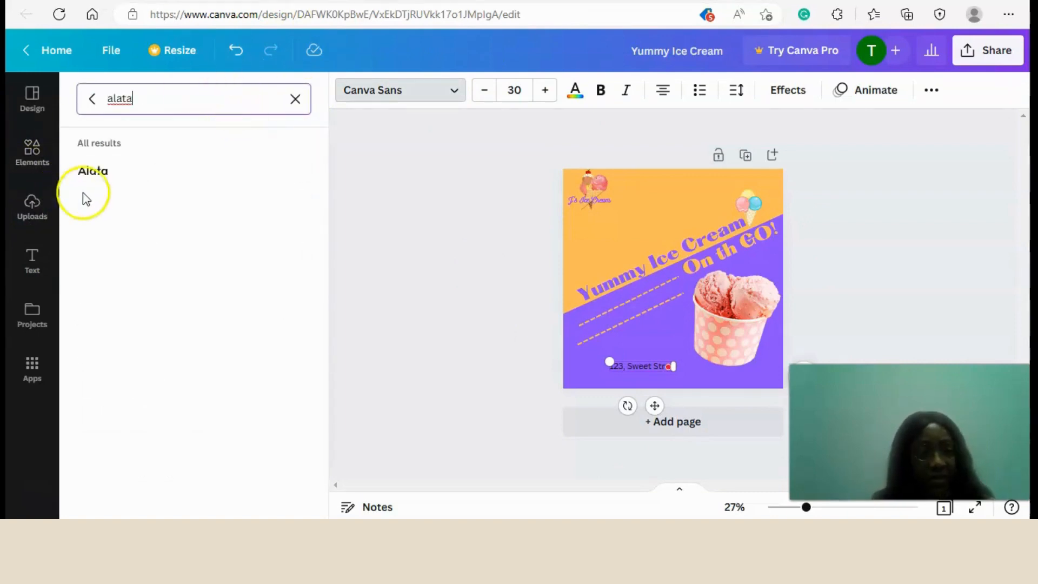
{"action": "left_click", "coordinate": [89, 182]}
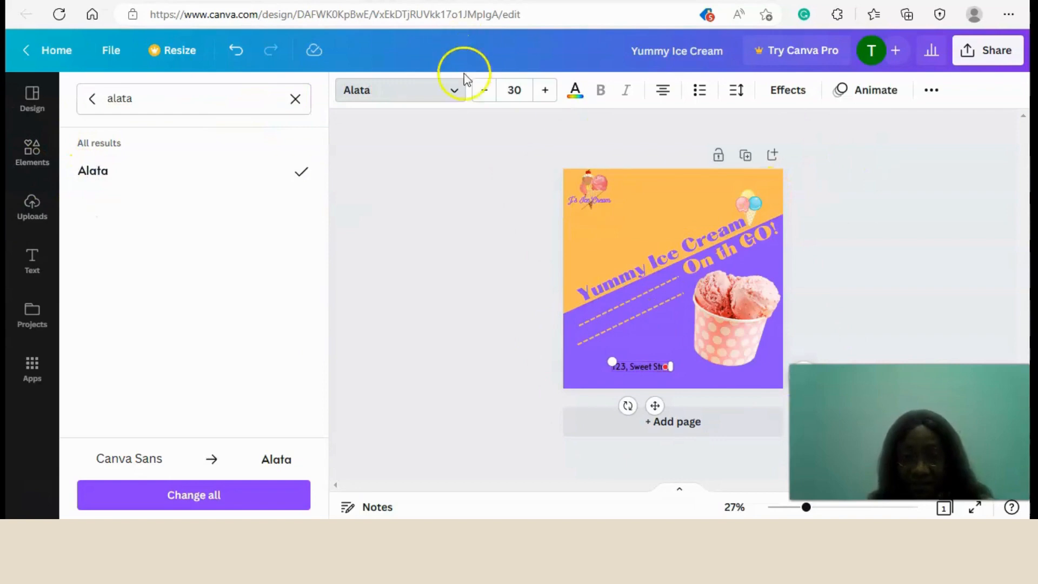
{"action": "left_click", "coordinate": [574, 86]}
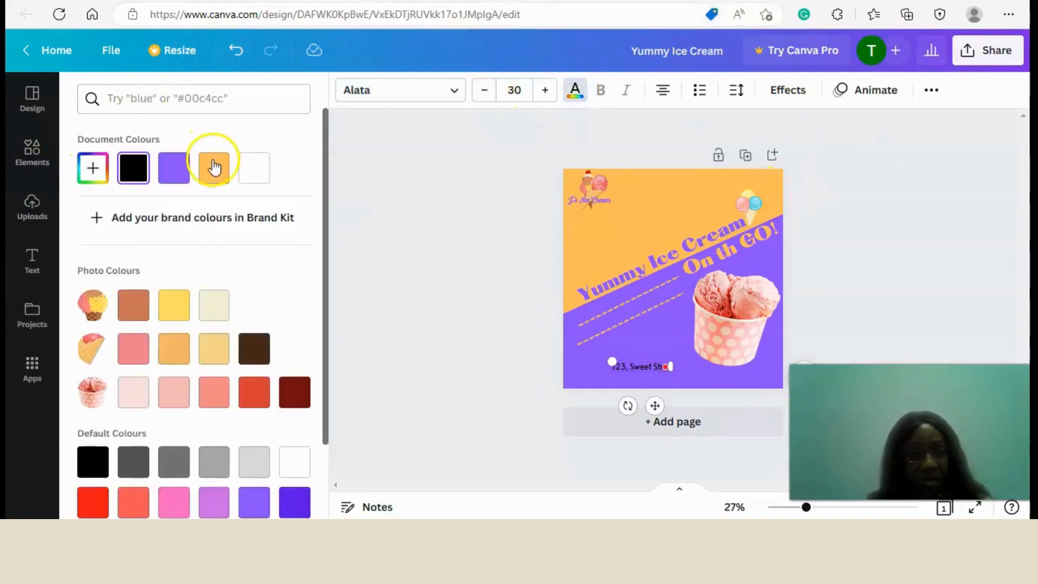
{"action": "left_click", "coordinate": [213, 167]}
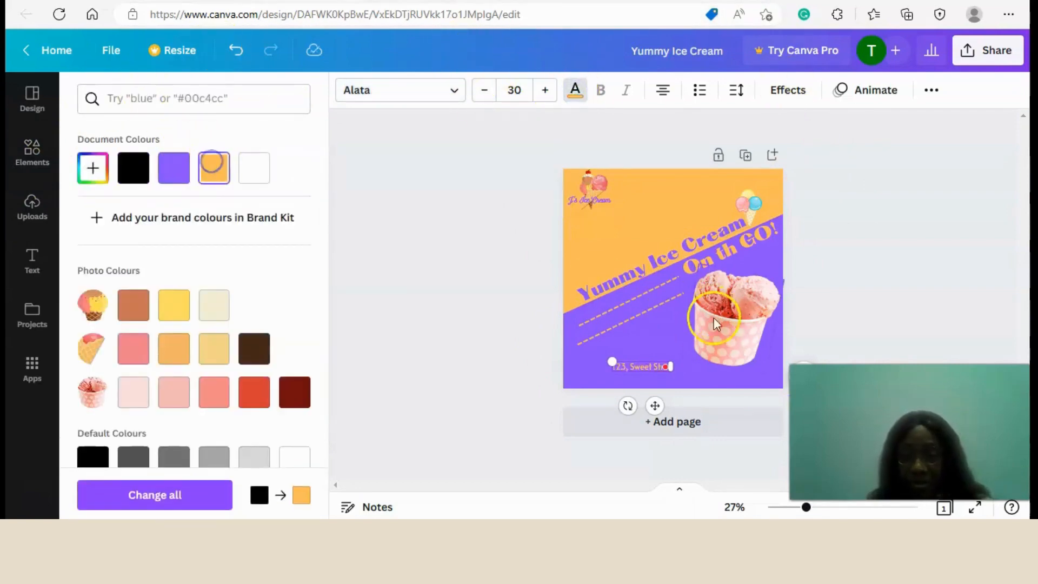
{"action": "left_click", "coordinate": [686, 193]}
{"action": "left_click", "coordinate": [646, 365]}
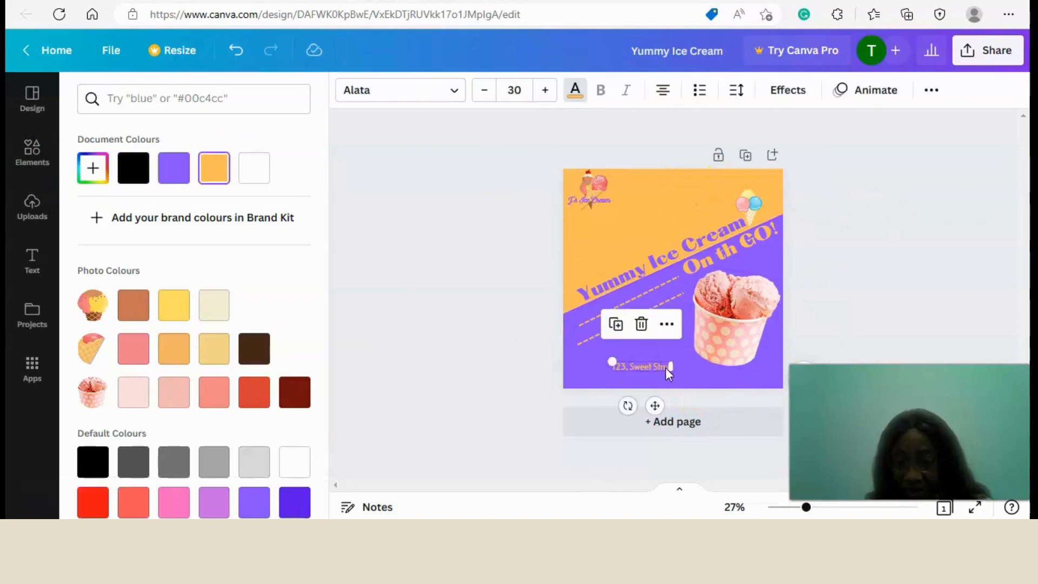
{"action": "left_click", "coordinate": [665, 368]}
{"action": "left_click", "coordinate": [660, 366]}
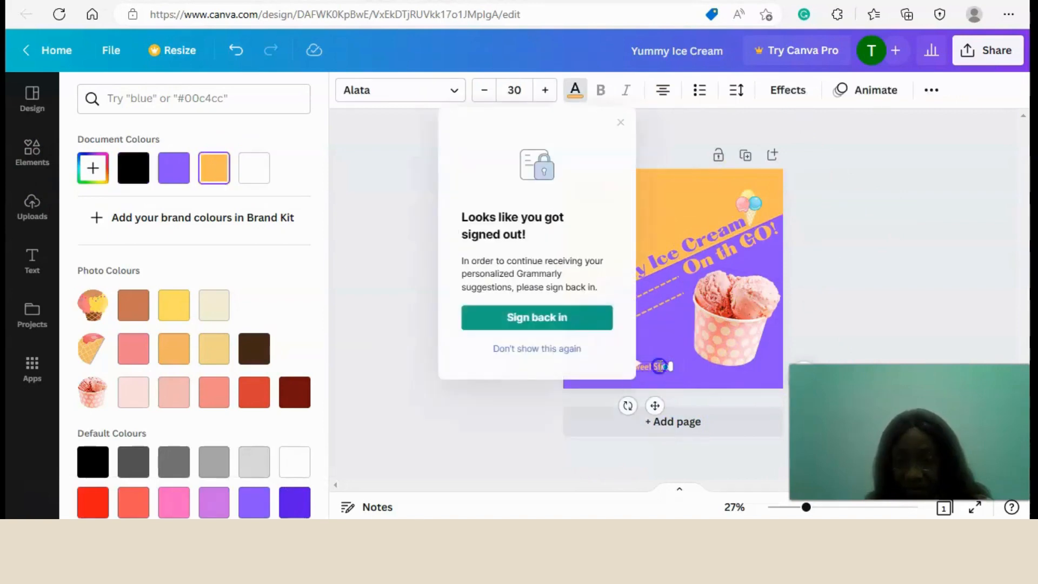
{"action": "left_click_drag", "start_coordinate": [659, 367], "coordinate": [668, 366]}
{"action": "left_click", "coordinate": [714, 162]}
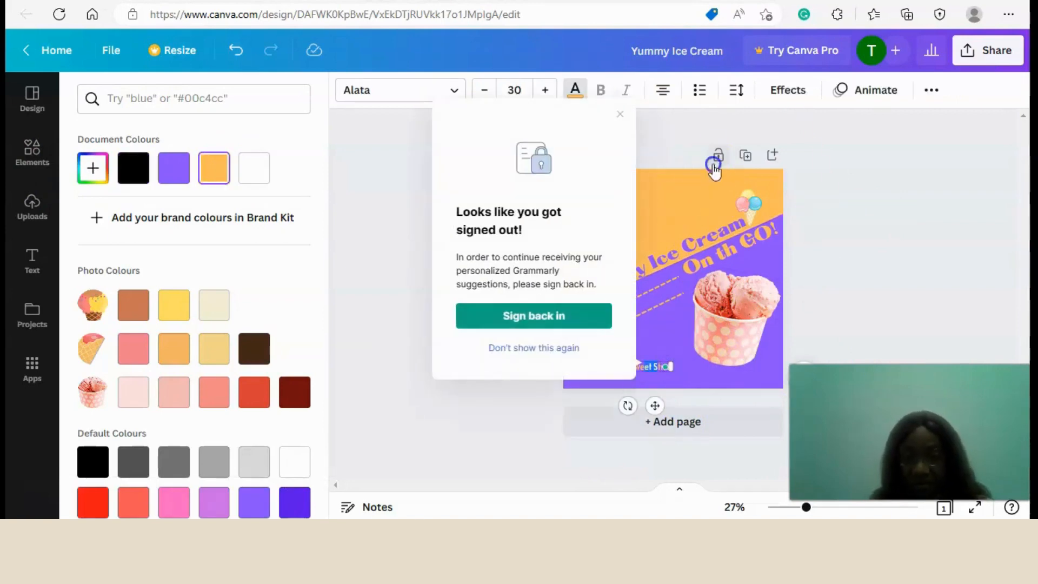
{"action": "left_click", "coordinate": [659, 369]}
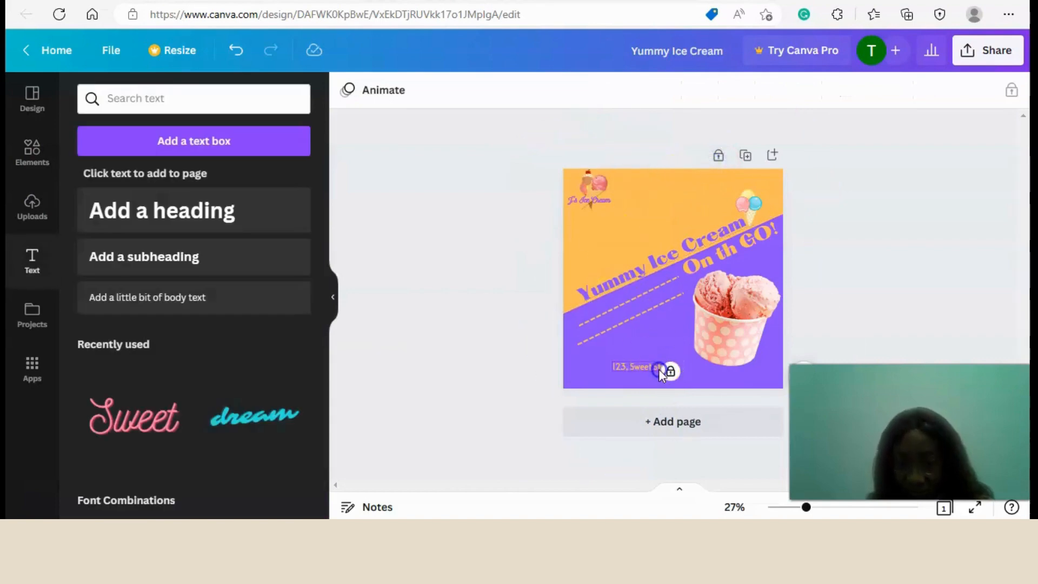
{"action": "left_click", "coordinate": [728, 372]}
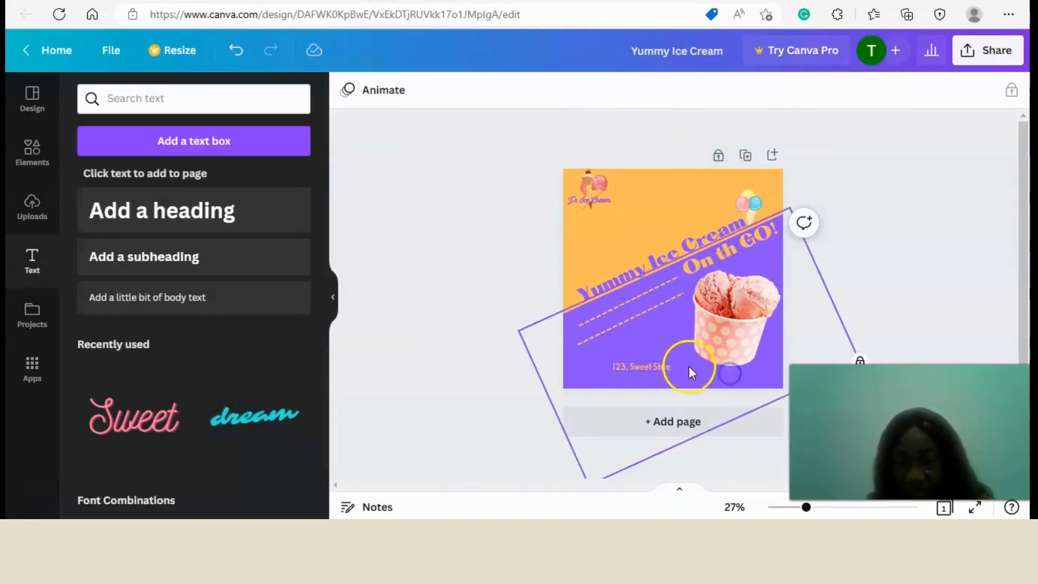
{"action": "left_click", "coordinate": [664, 365]}
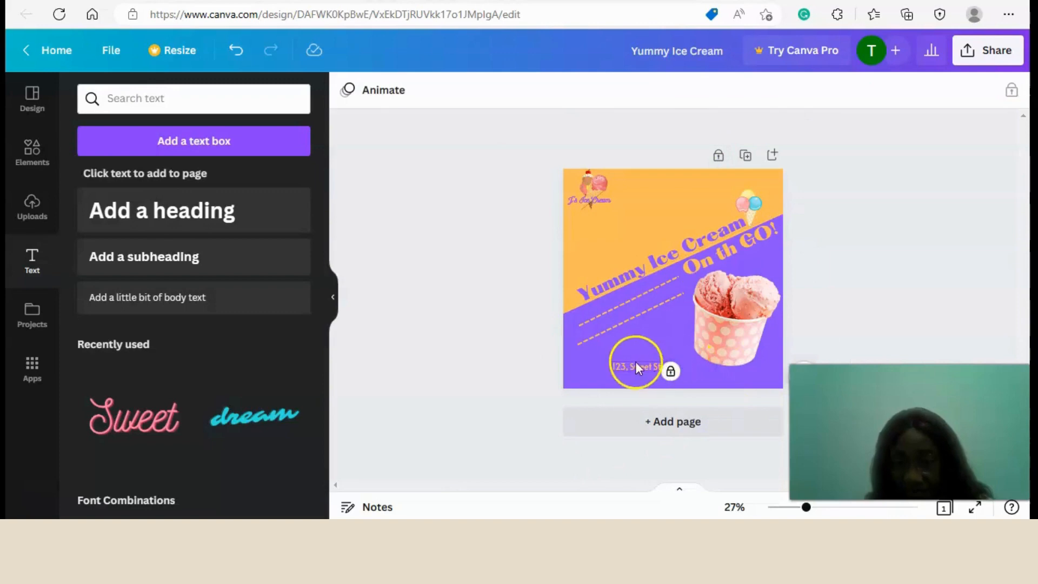
{"action": "left_click", "coordinate": [635, 213]}
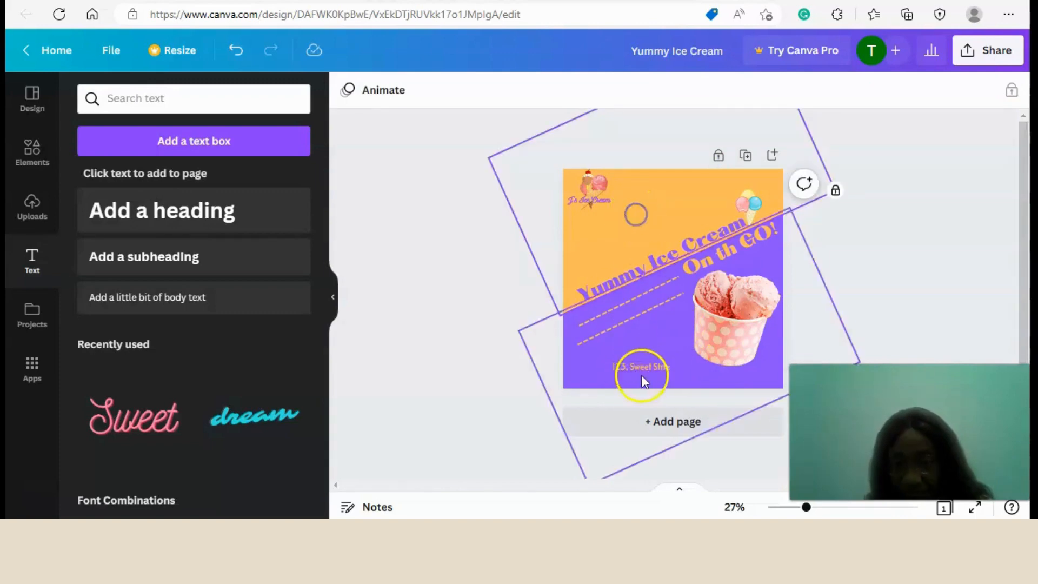
{"action": "left_click", "coordinate": [641, 375]}
{"action": "left_click", "coordinate": [669, 372]}
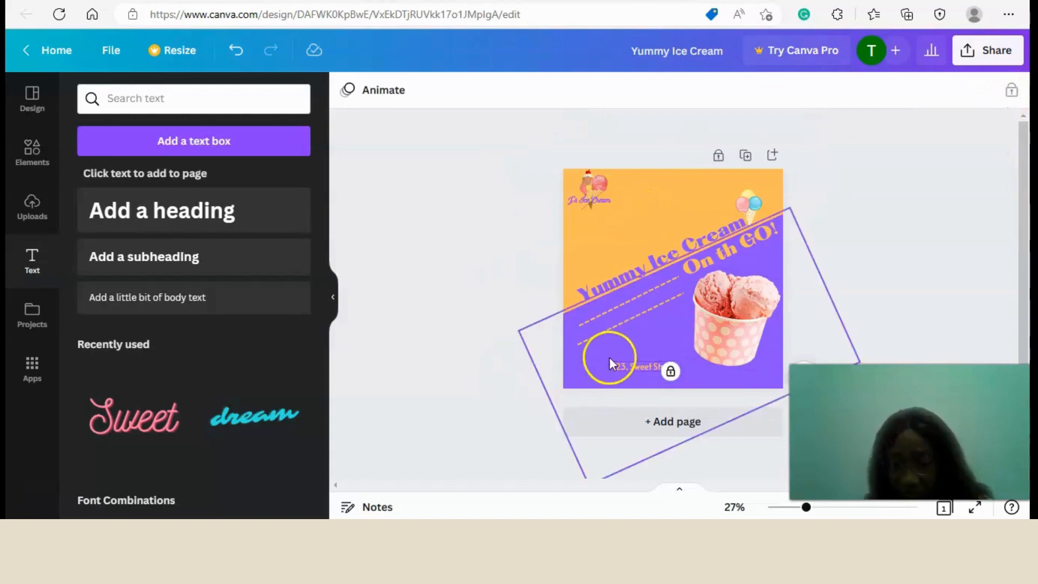
{"action": "left_click", "coordinate": [236, 50]}
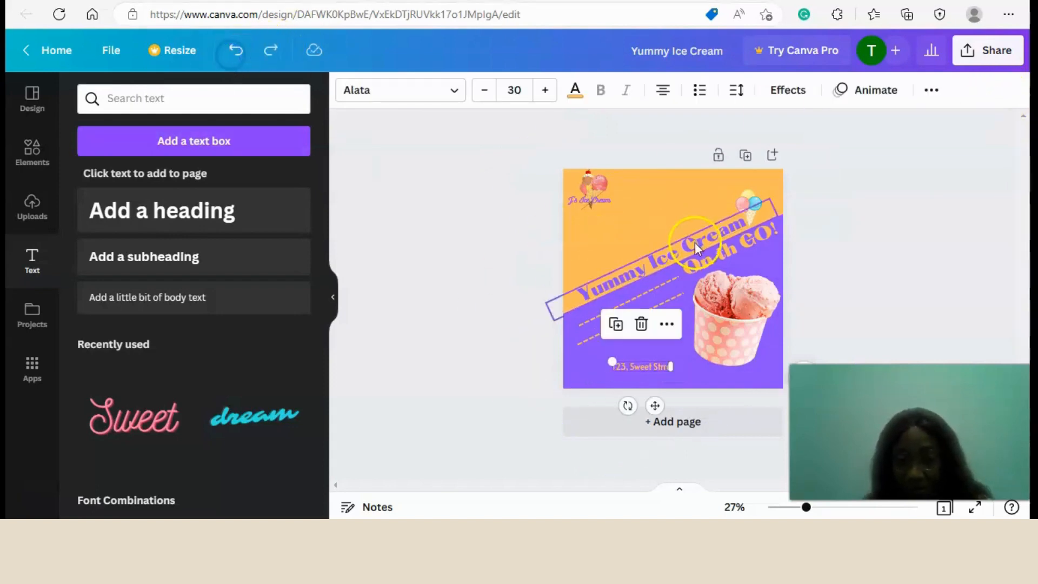
Widen the address text box slightly and correct the spelling of its last word to "Street".
{"action": "left_click", "coordinate": [625, 365]}
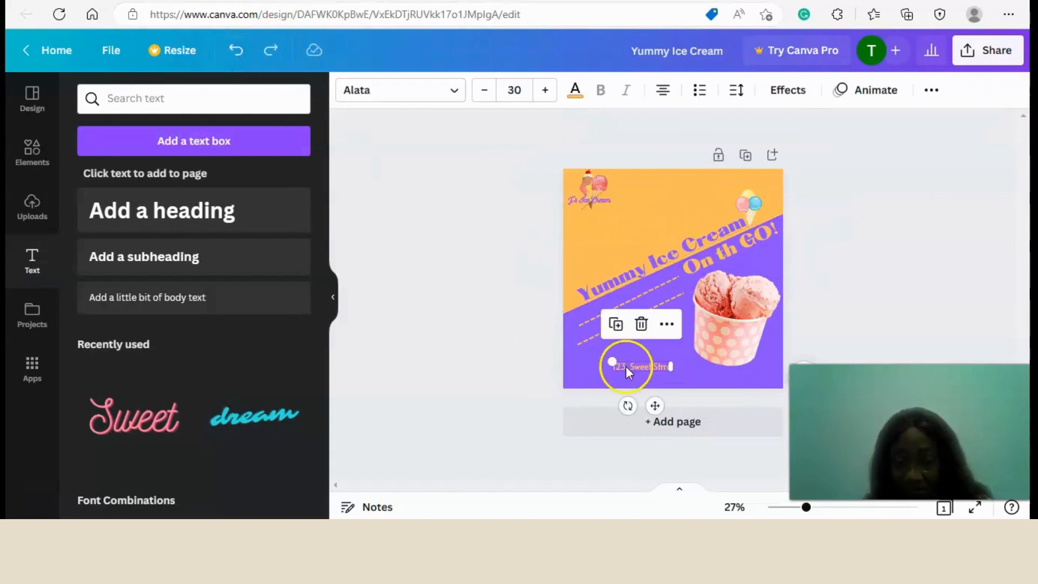
{"action": "left_click_drag", "start_coordinate": [670, 367], "coordinate": [682, 366]}
{"action": "left_click", "coordinate": [670, 365]}
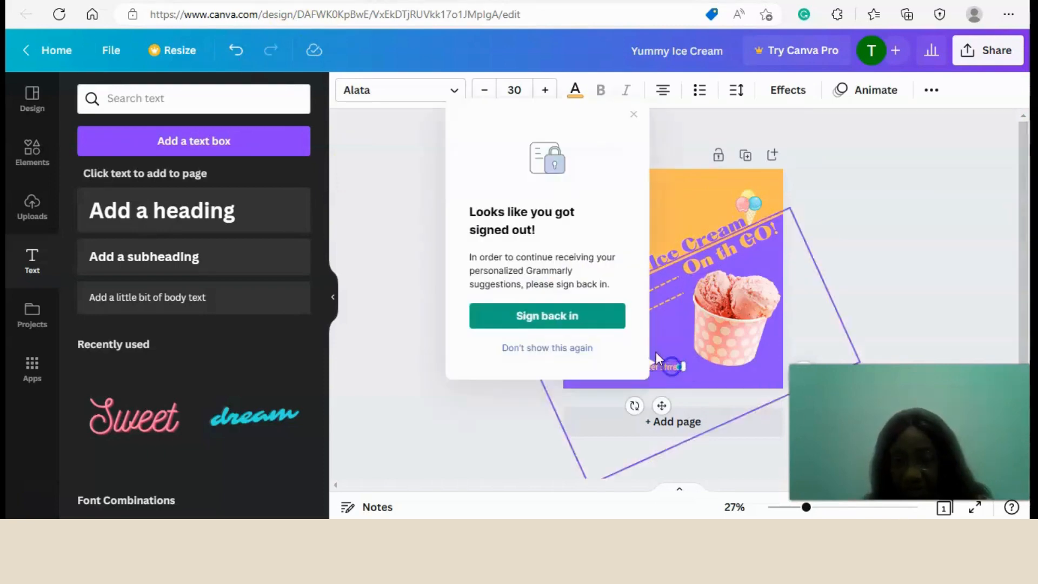
{"action": "left_click", "coordinate": [634, 113]}
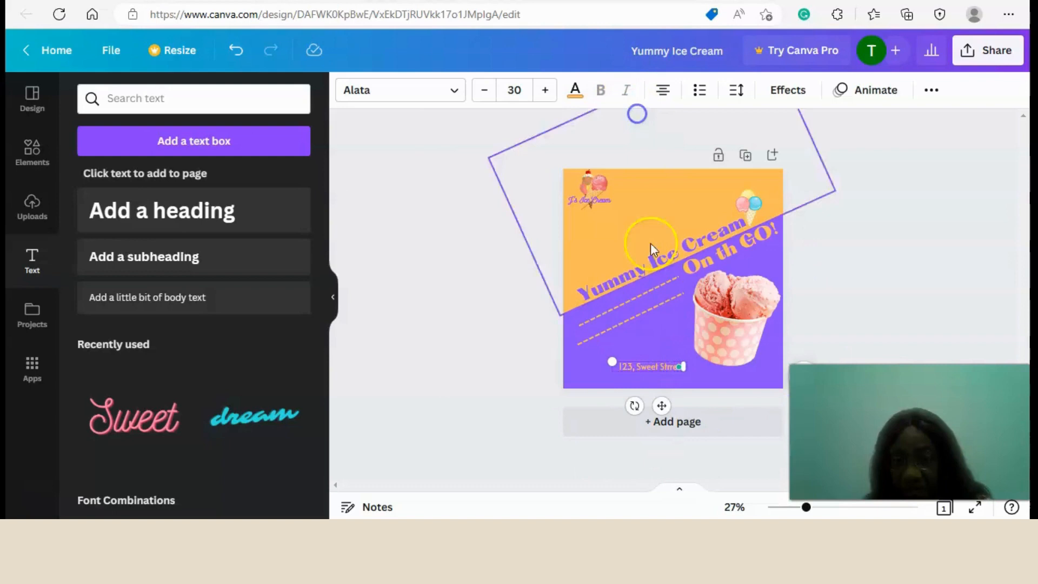
{"action": "left_click", "coordinate": [672, 364]}
{"action": "key", "text": "BackSpace"}
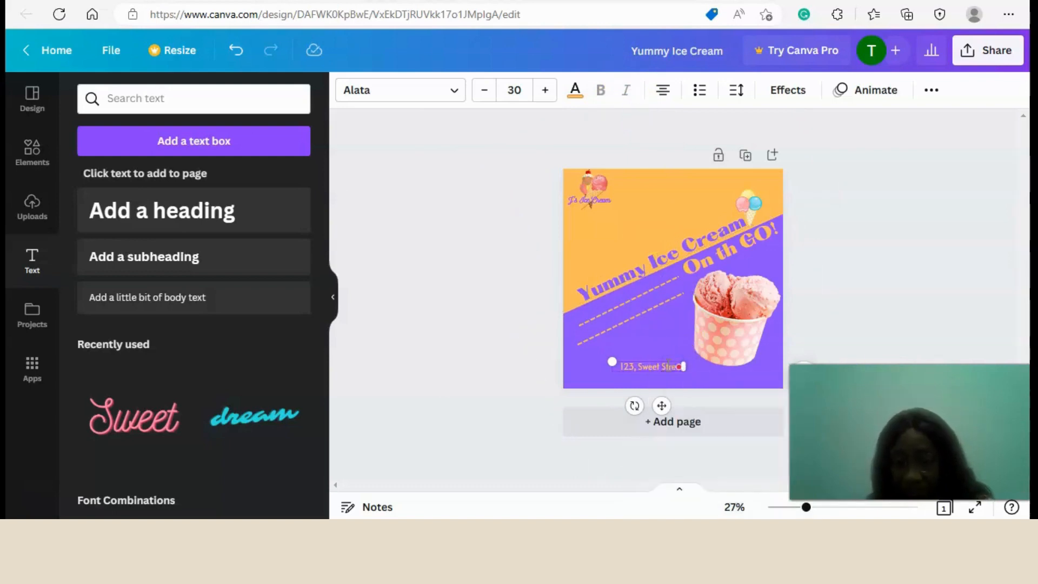
{"action": "key", "text": "BackSpace"}
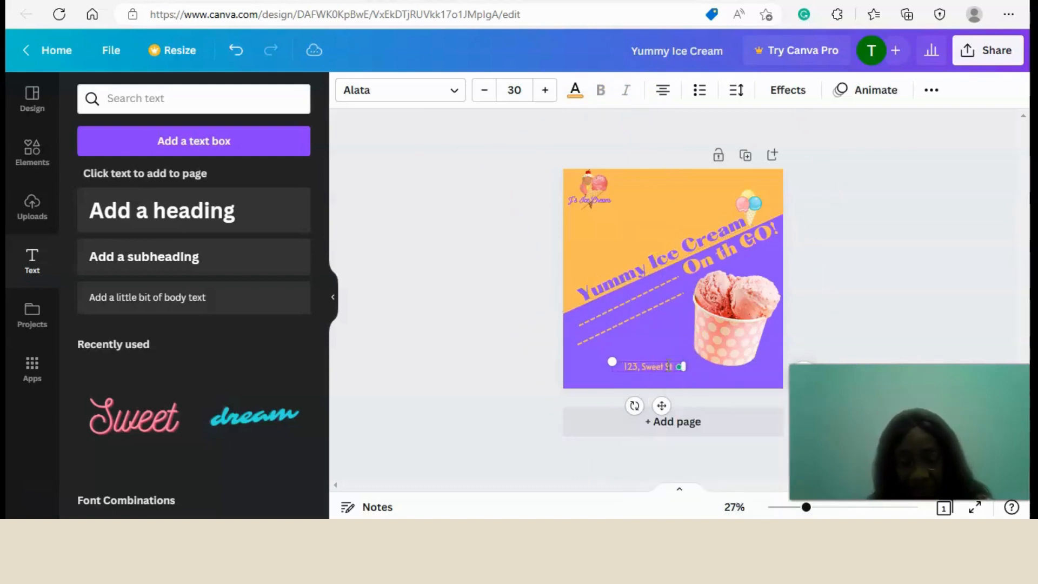
{"action": "type", "text": "ree"}
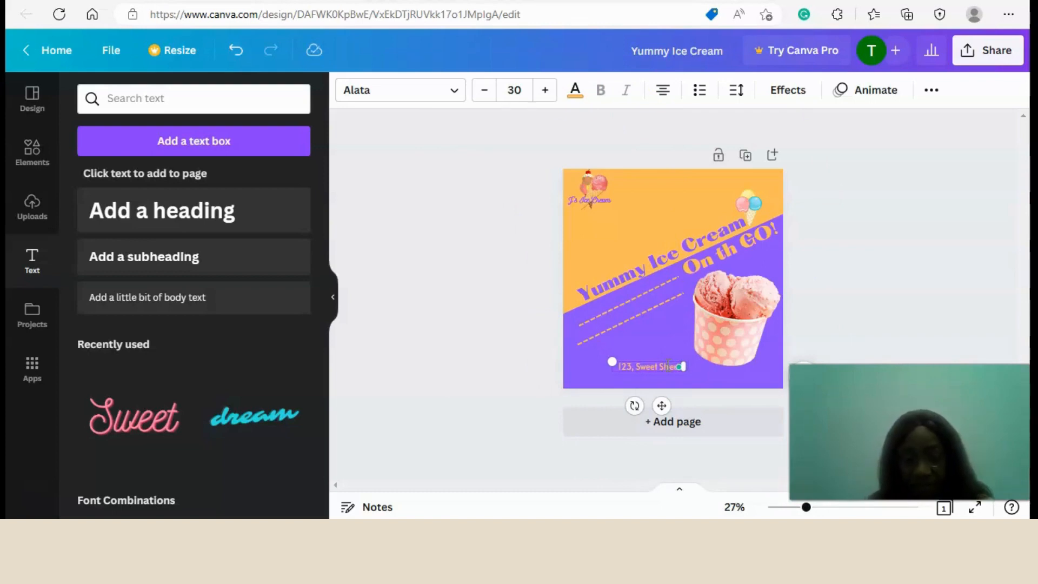
{"action": "type", "text": "t"}
{"action": "left_click", "coordinate": [656, 223]}
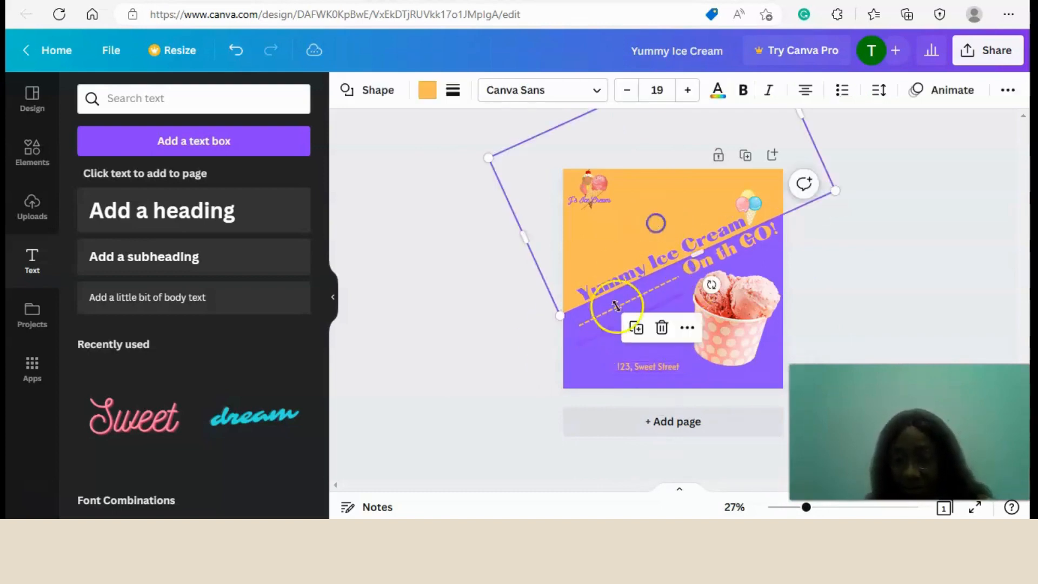
Move the address text slightly lower, duplicate it and place the copy beside it to the right on the same line.
{"action": "left_click", "coordinate": [633, 363]}
{"action": "left_click_drag", "start_coordinate": [664, 404], "coordinate": [710, 414]}
{"action": "left_click", "coordinate": [605, 329]}
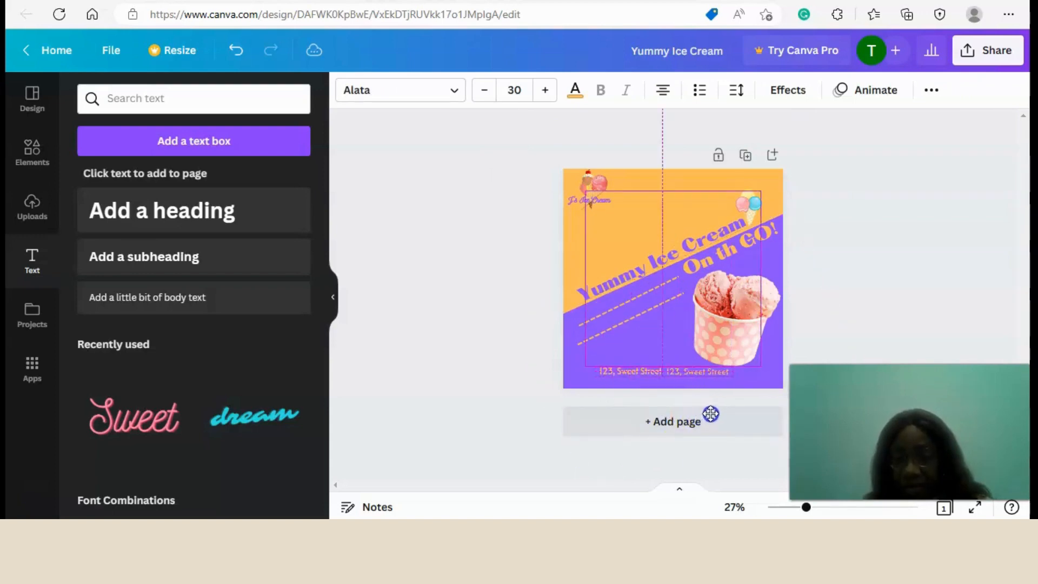
Replace the duplicated address with the shop's phone number and nudge that text slightly to the right.
{"action": "double_click", "coordinate": [691, 371]}
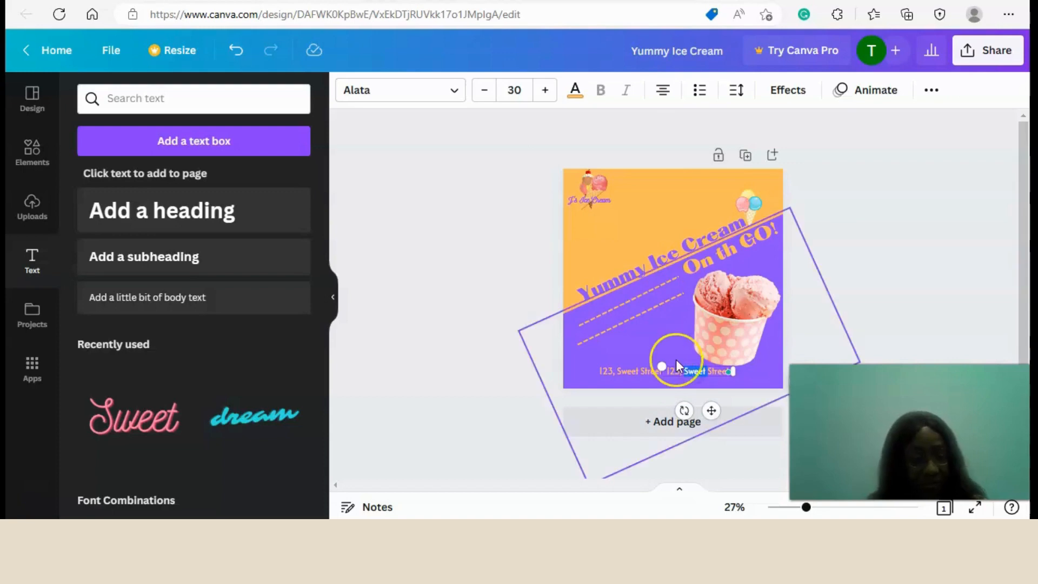
{"action": "key", "text": "ctrl+a"}
{"action": "type", "text": "123"}
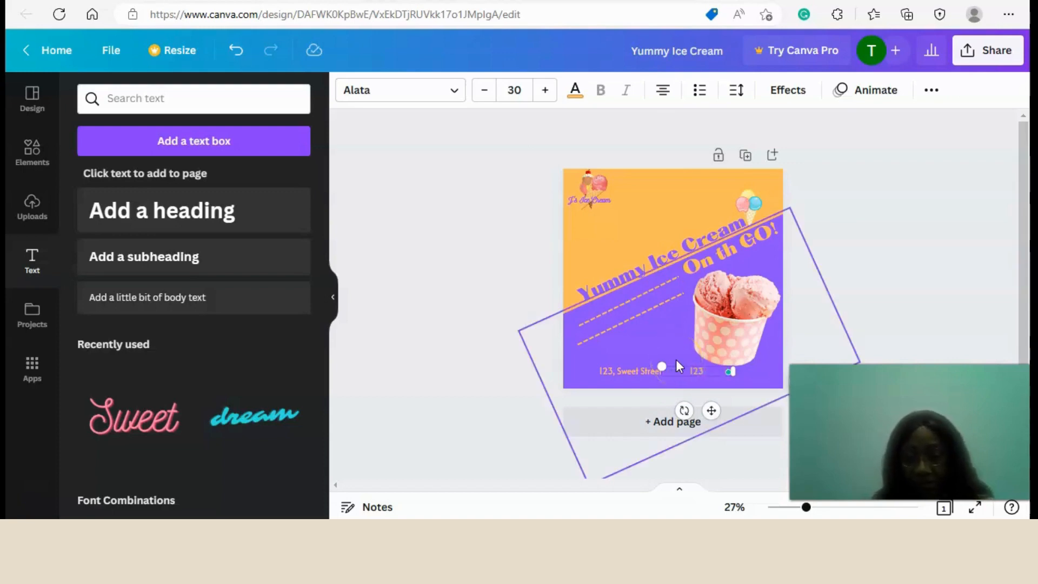
{"action": "type", "text": " 456 789"}
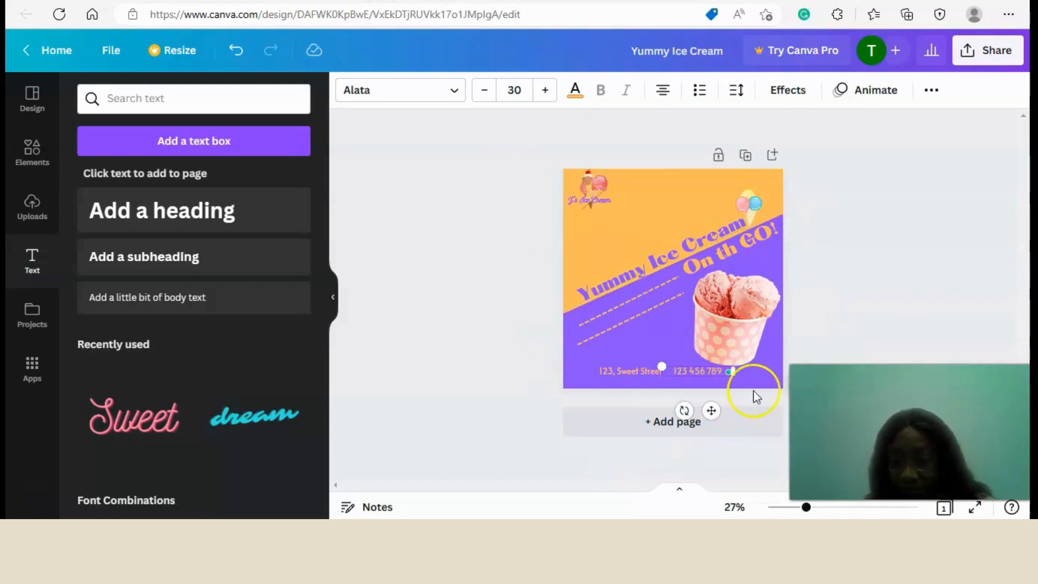
{"action": "left_click", "coordinate": [679, 204]}
{"action": "left_click", "coordinate": [686, 370]}
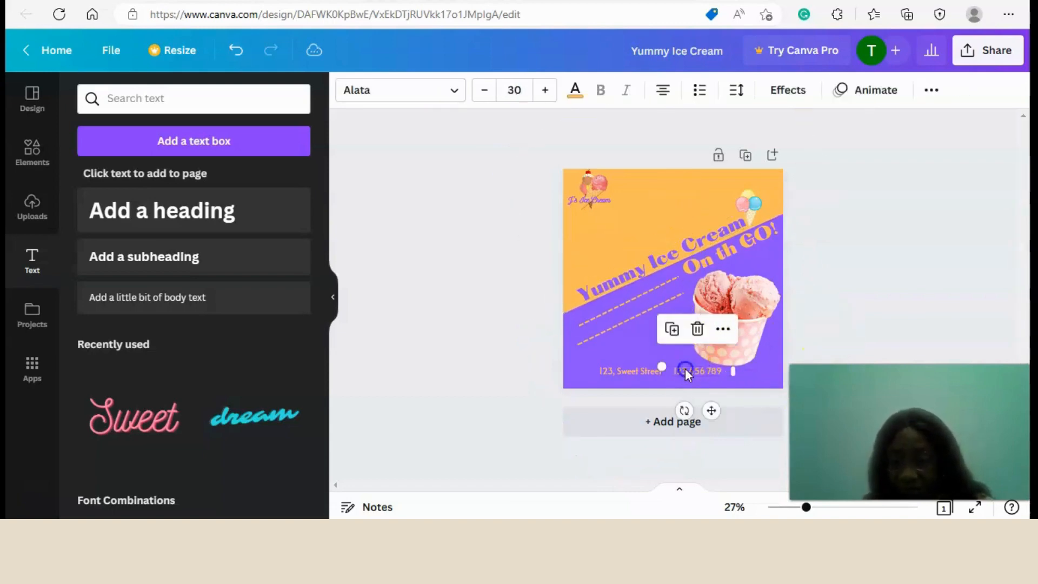
{"action": "left_click_drag", "start_coordinate": [712, 406], "coordinate": [713, 405]}
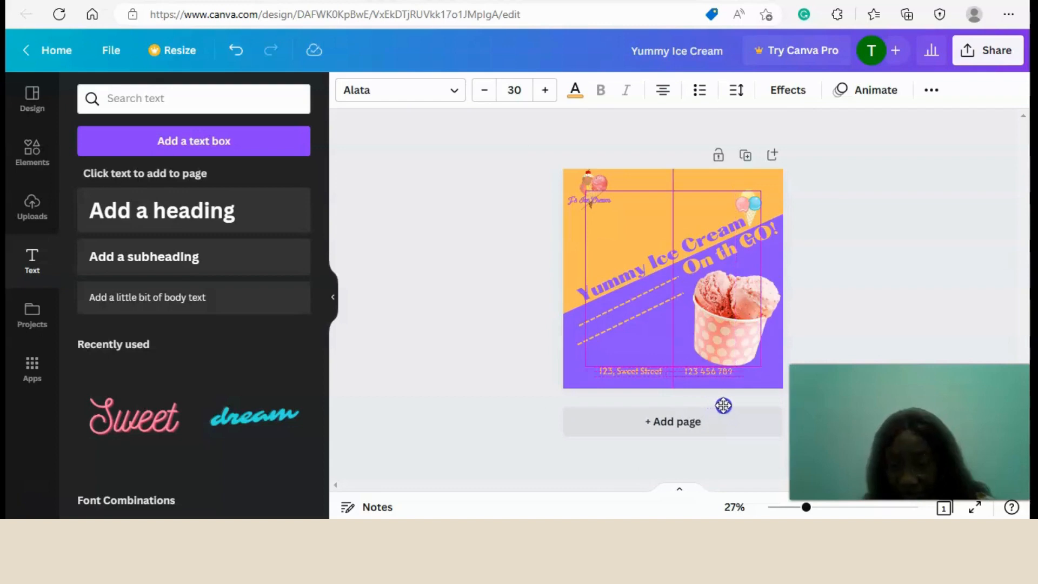
{"action": "left_click_drag", "start_coordinate": [724, 405], "coordinate": [724, 406]}
Group the address and phone number texts together.
{"action": "left_click", "coordinate": [626, 370]}
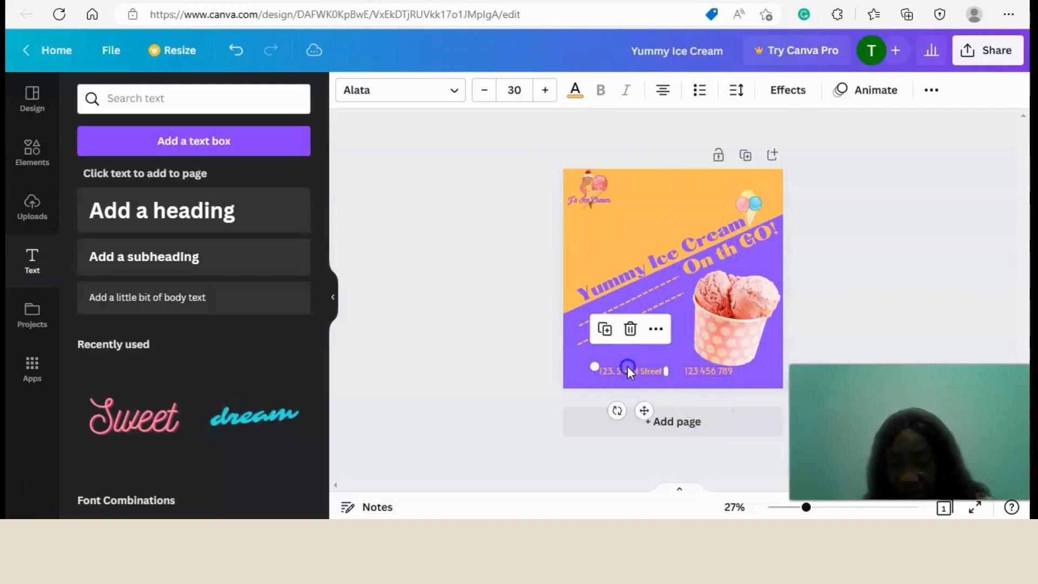
{"action": "left_click", "coordinate": [704, 367], "text": "shift"}
{"action": "left_click", "coordinate": [930, 99]}
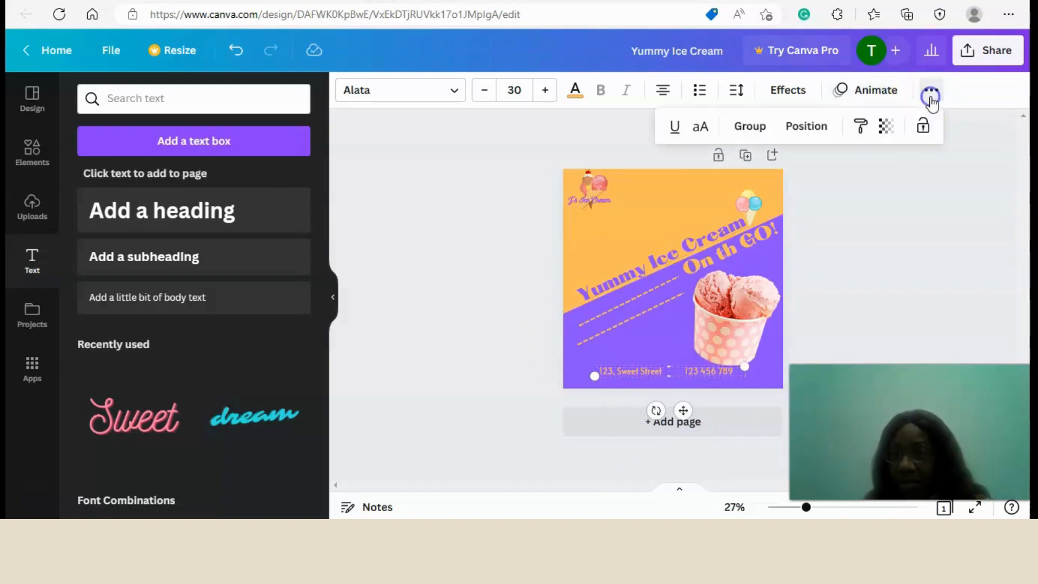
{"action": "left_click", "coordinate": [763, 134]}
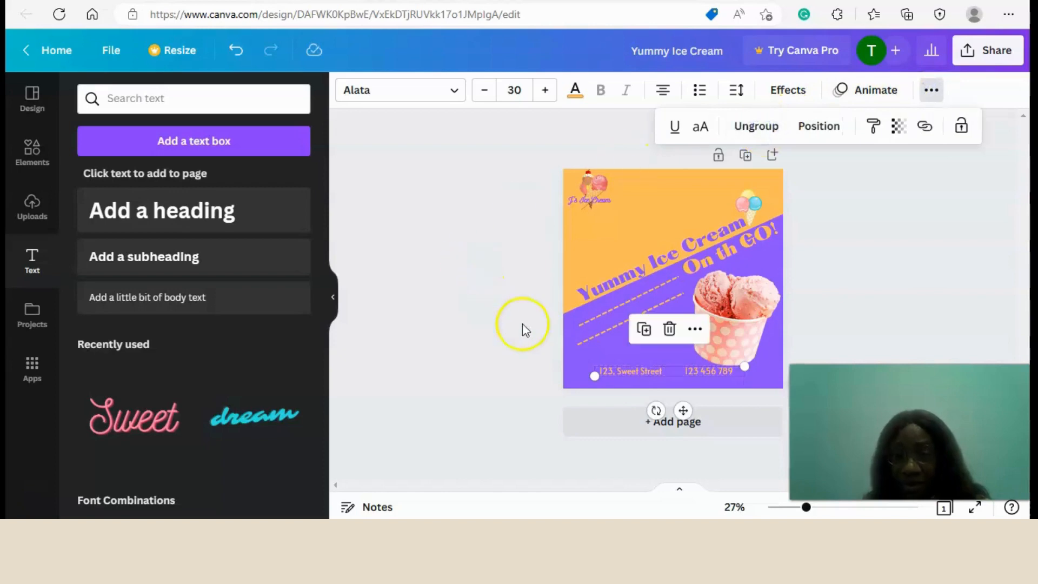
Move the grouped address and phone number slightly down and to the right along the design's bottom edge, and deselect the group.
{"action": "left_click", "coordinate": [676, 368]}
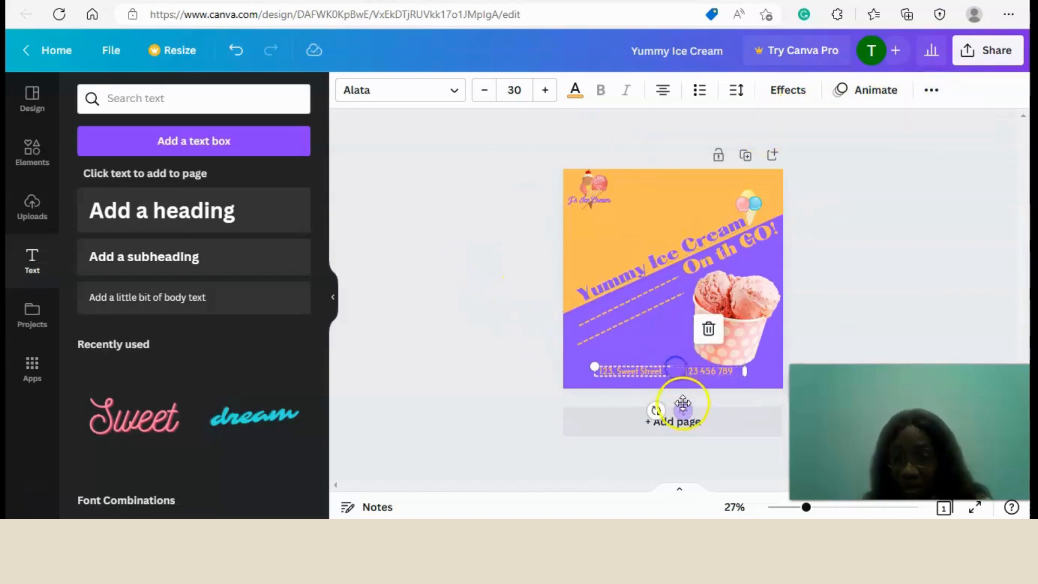
{"action": "left_click_drag", "start_coordinate": [684, 411], "coordinate": [691, 414]}
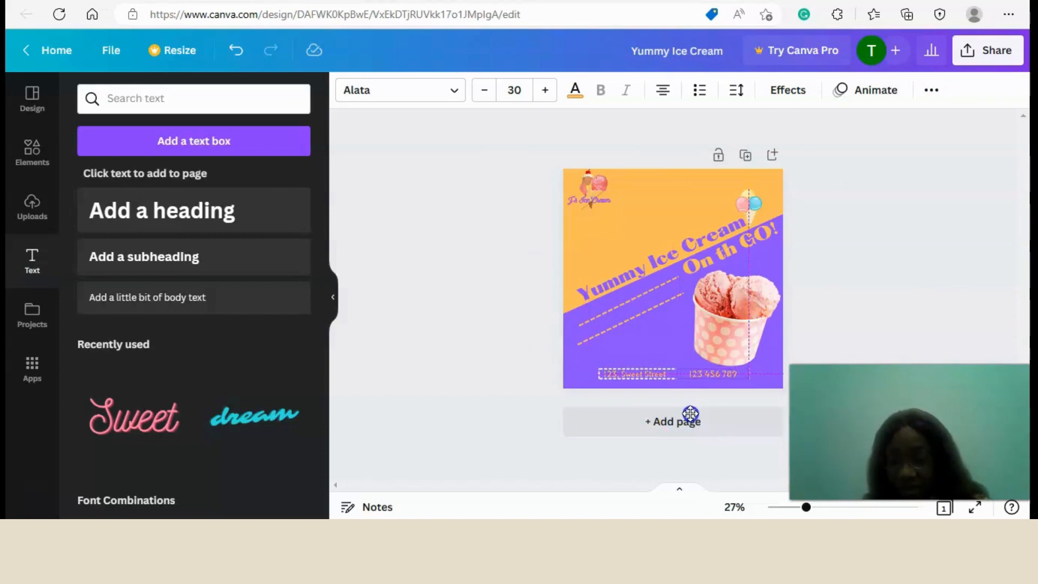
{"action": "left_click_drag", "start_coordinate": [690, 414], "coordinate": [692, 414]}
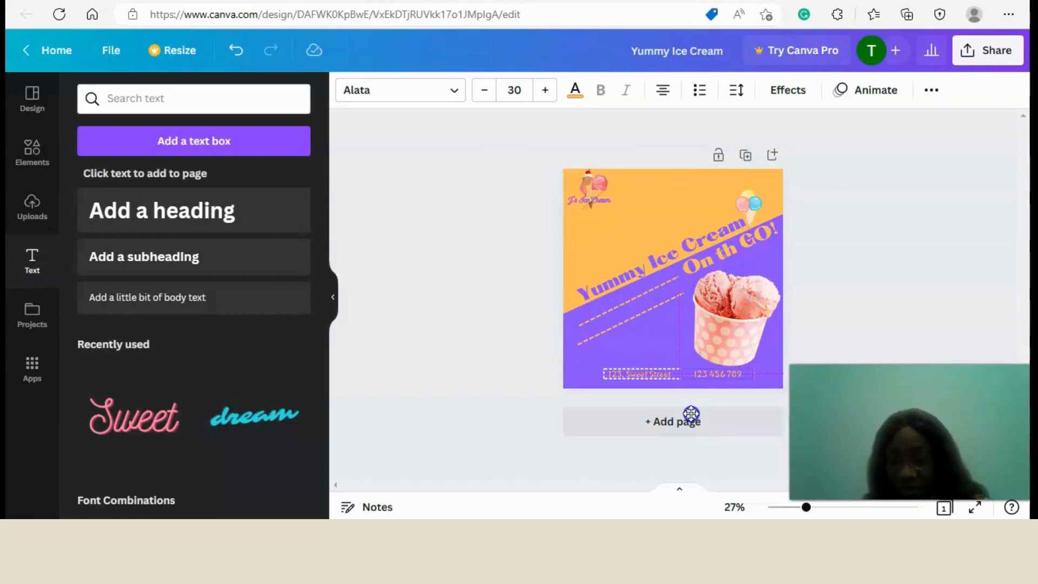
{"action": "left_click", "coordinate": [910, 243]}
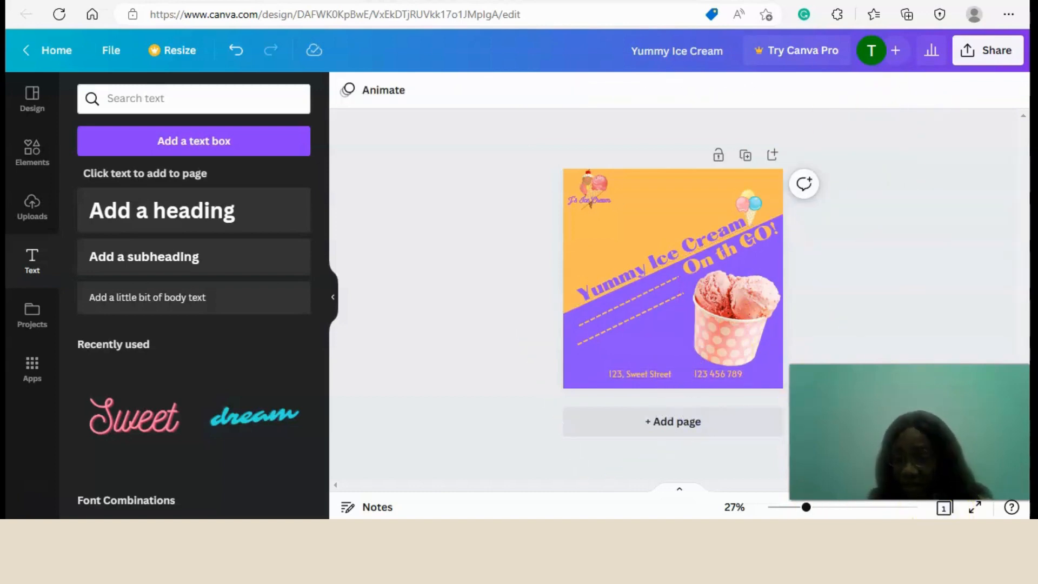
{"action": "left_click_drag", "start_coordinate": [806, 509], "coordinate": [815, 507]}
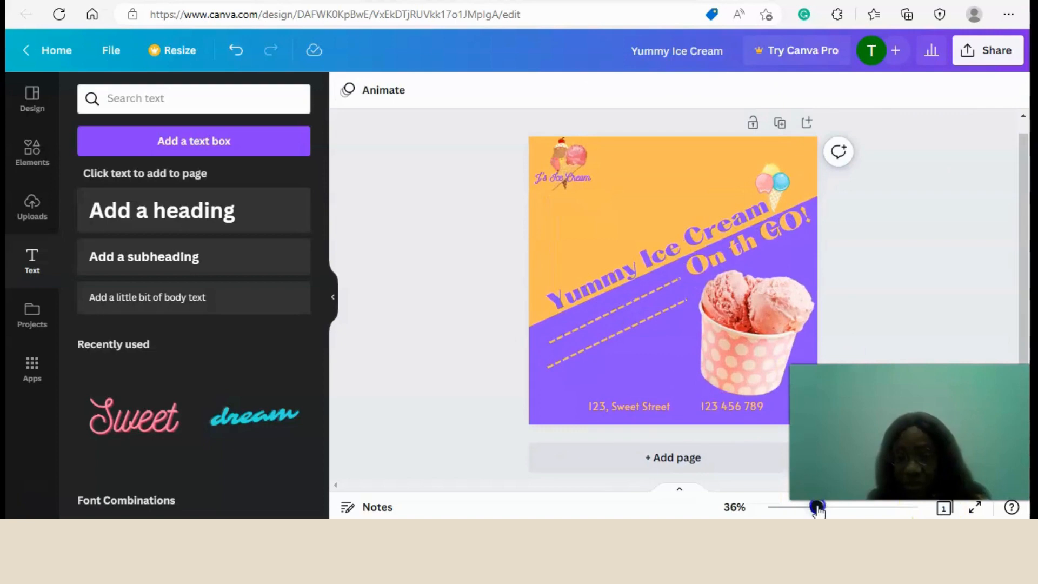
Download the ice cream design as a PNG file at 1,080 × 1,080 px.
{"action": "left_click", "coordinate": [333, 297]}
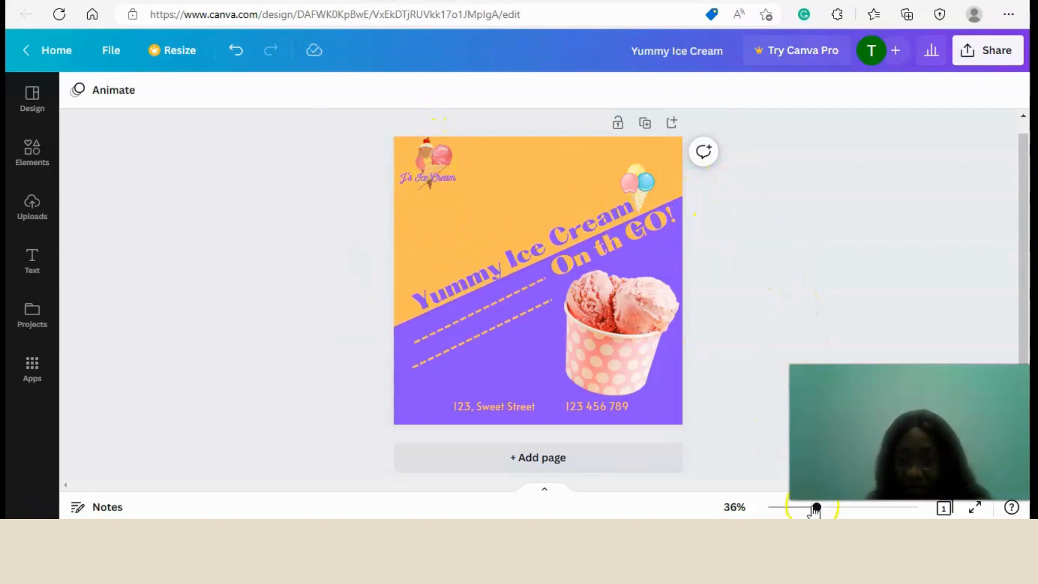
{"action": "mouse_move", "coordinate": [815, 508]}
{"action": "left_mouse_down"}
{"action": "mouse_move", "coordinate": [827, 511]}
{"action": "mouse_move", "coordinate": [814, 508]}
{"action": "left_mouse_up"}
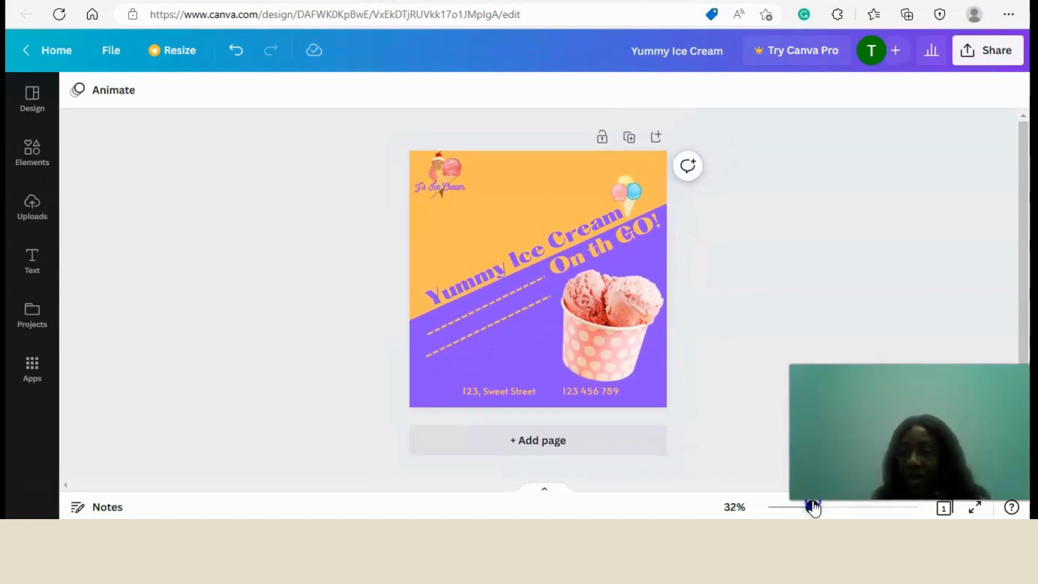
{"action": "left_click", "coordinate": [989, 50]}
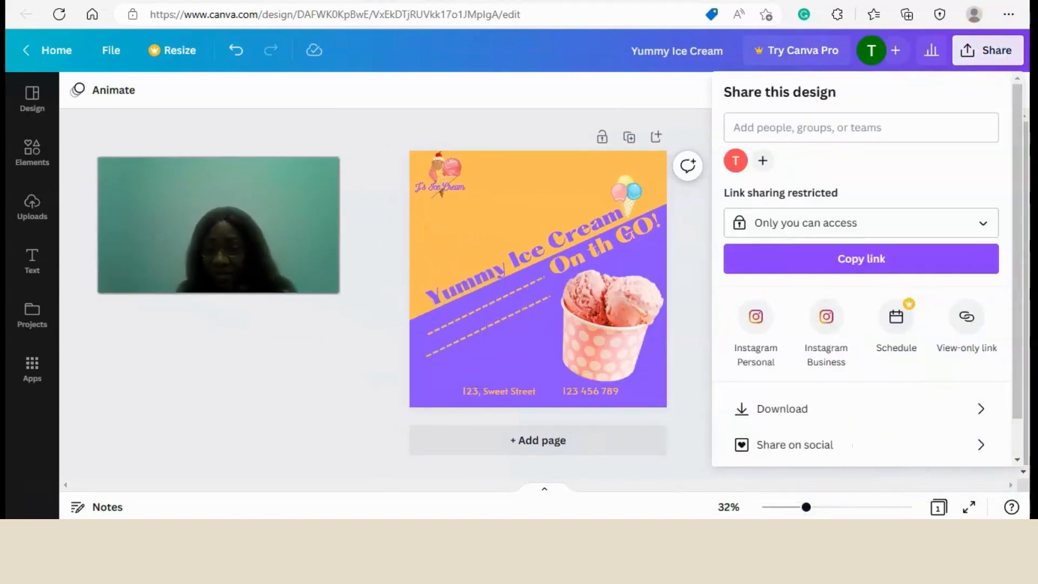
{"action": "left_click", "coordinate": [980, 411]}
{"action": "left_click", "coordinate": [956, 157]}
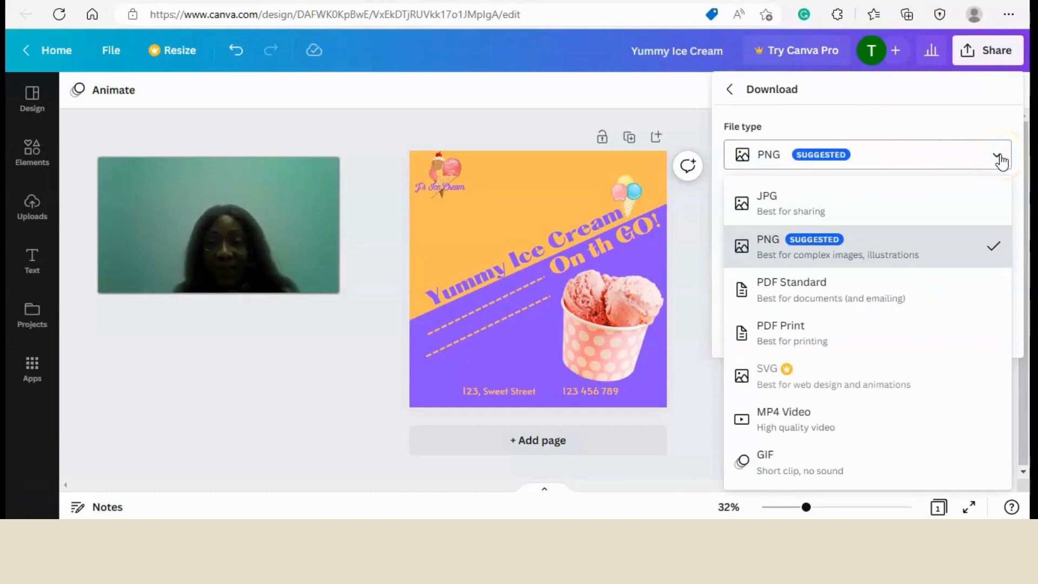
{"action": "left_click", "coordinate": [777, 162]}
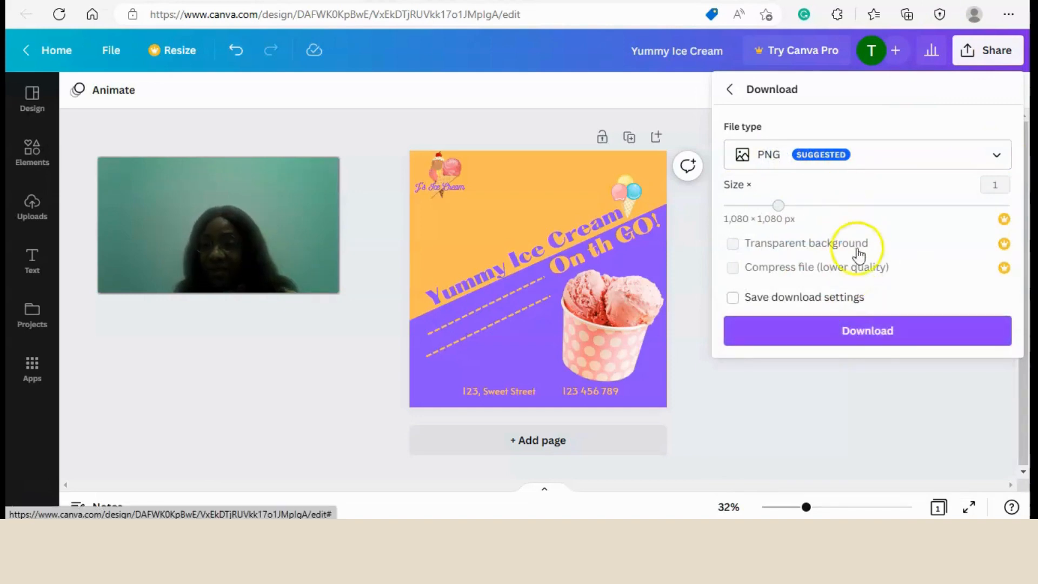
{"action": "left_click", "coordinate": [879, 330]}
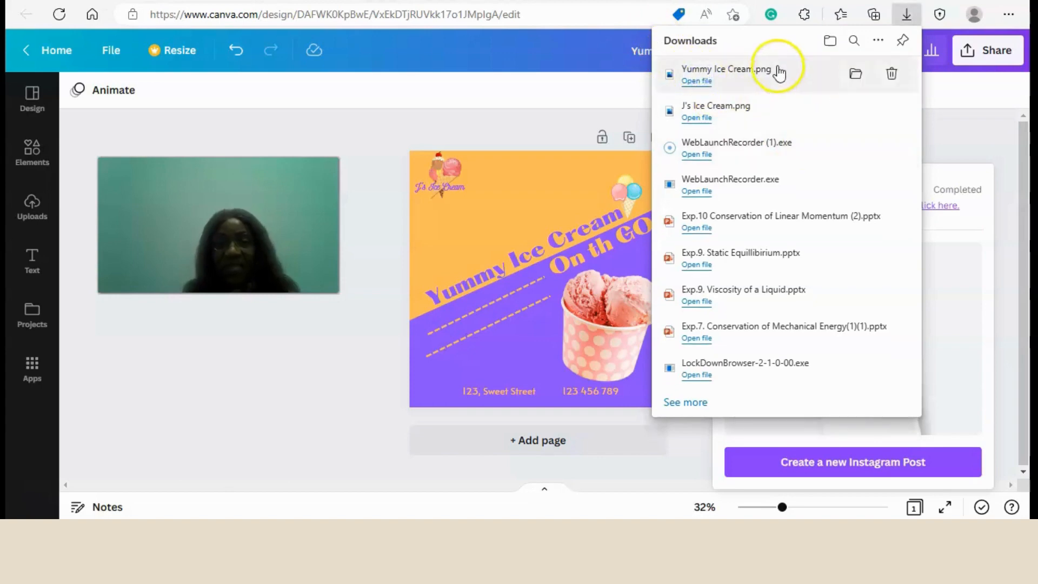
Open the downloaded Yummy Ice Cream.png in the image viewer and examine the exported post up close.
{"action": "left_click", "coordinate": [697, 81]}
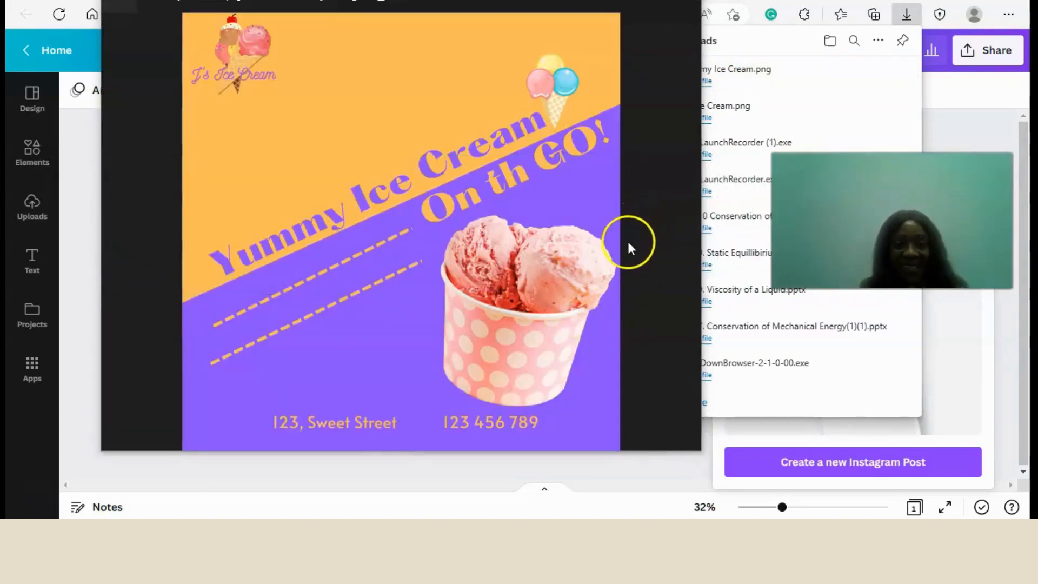
{"action": "scroll", "coordinate": [627, 241], "scroll_direction": "up", "scroll_amount": 1}
{"action": "scroll", "coordinate": [614, 246], "scroll_direction": "down", "scroll_amount": 3}
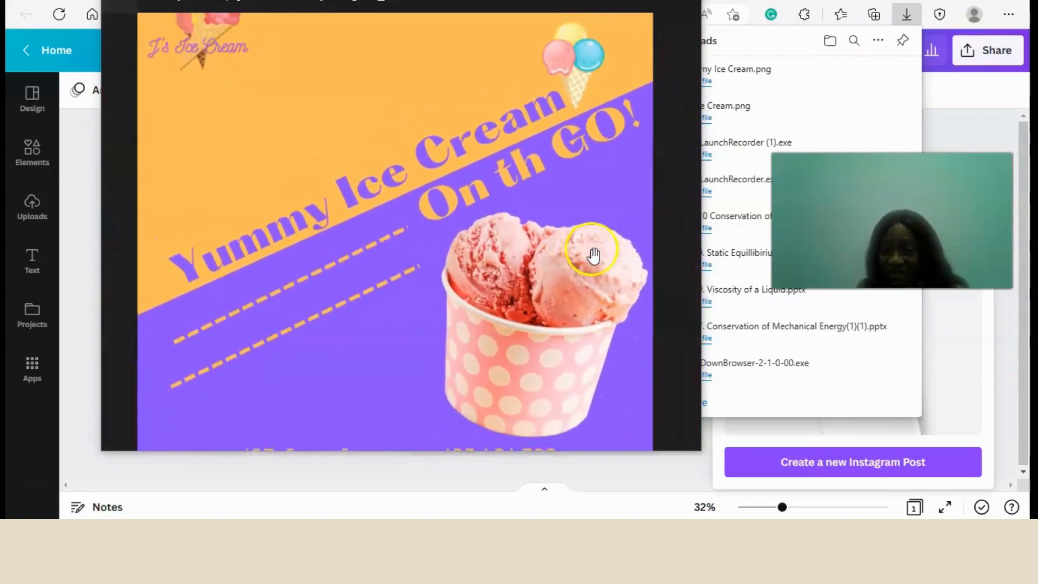